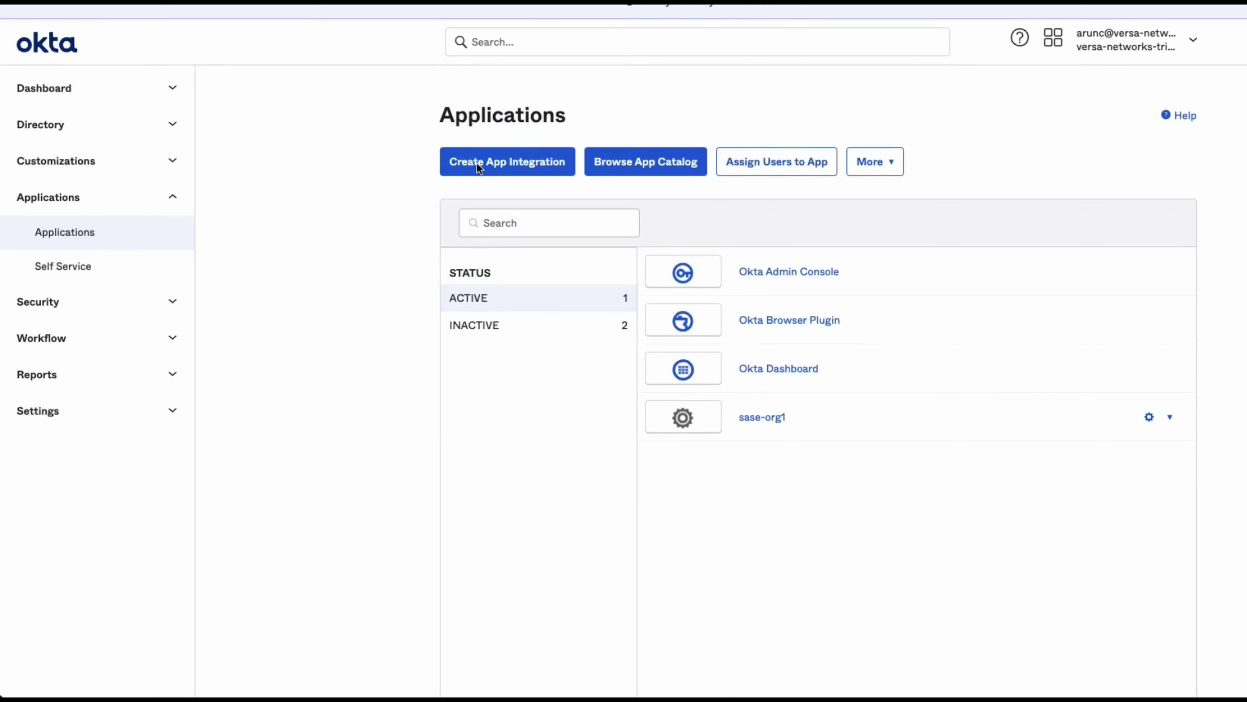
- Create a SAML 2.0 app integration named sase-org1 and advance to the Configure SAML step
left_click(348, 168)
left_click(493, 163)
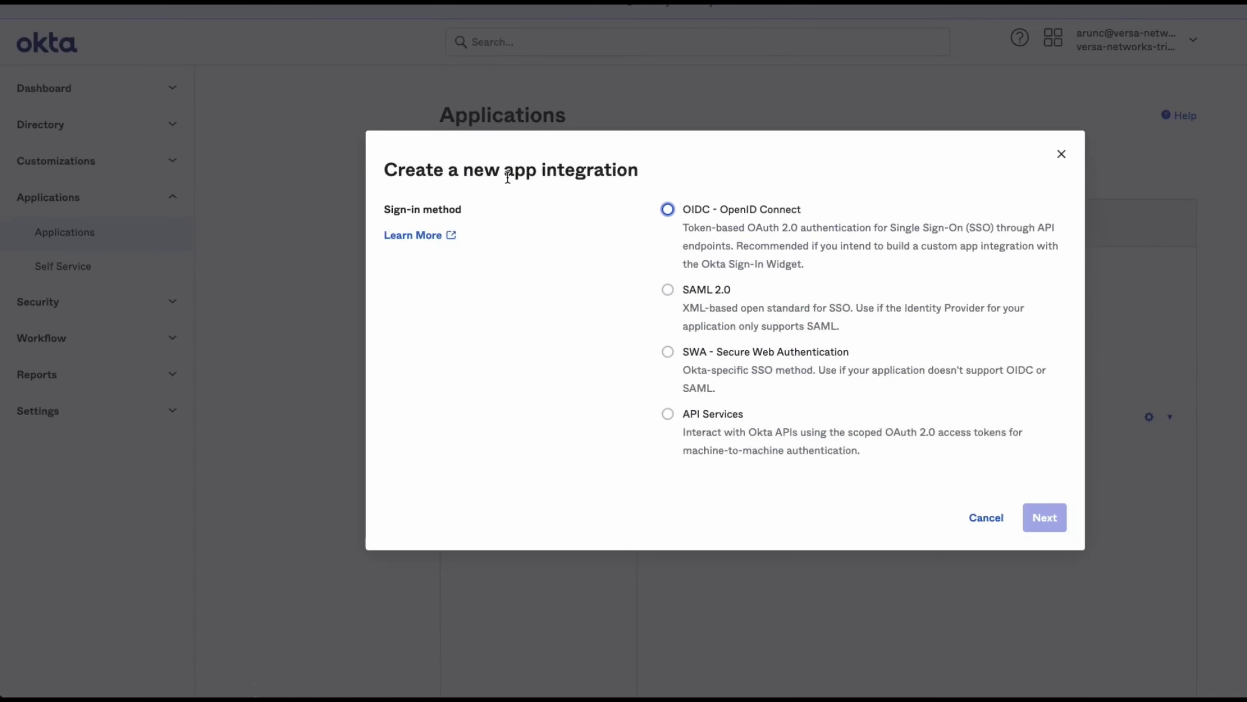
left_click_drag(550, 172, 454, 172)
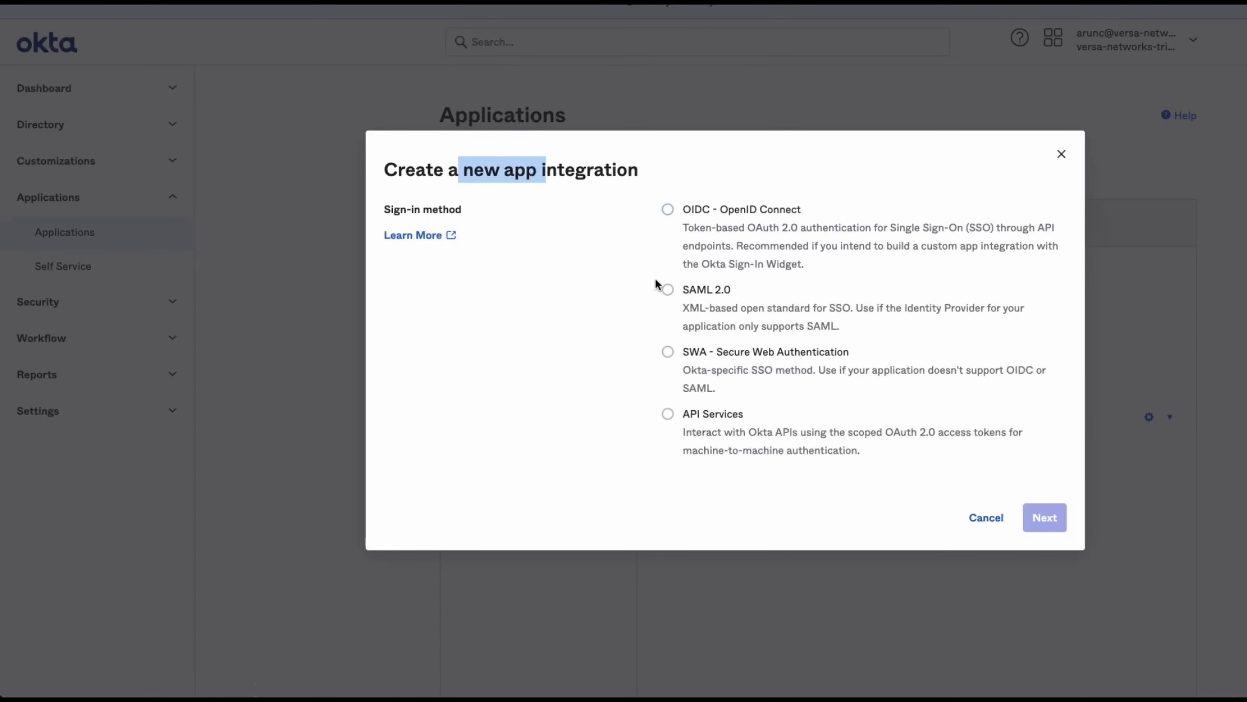
left_click(667, 289)
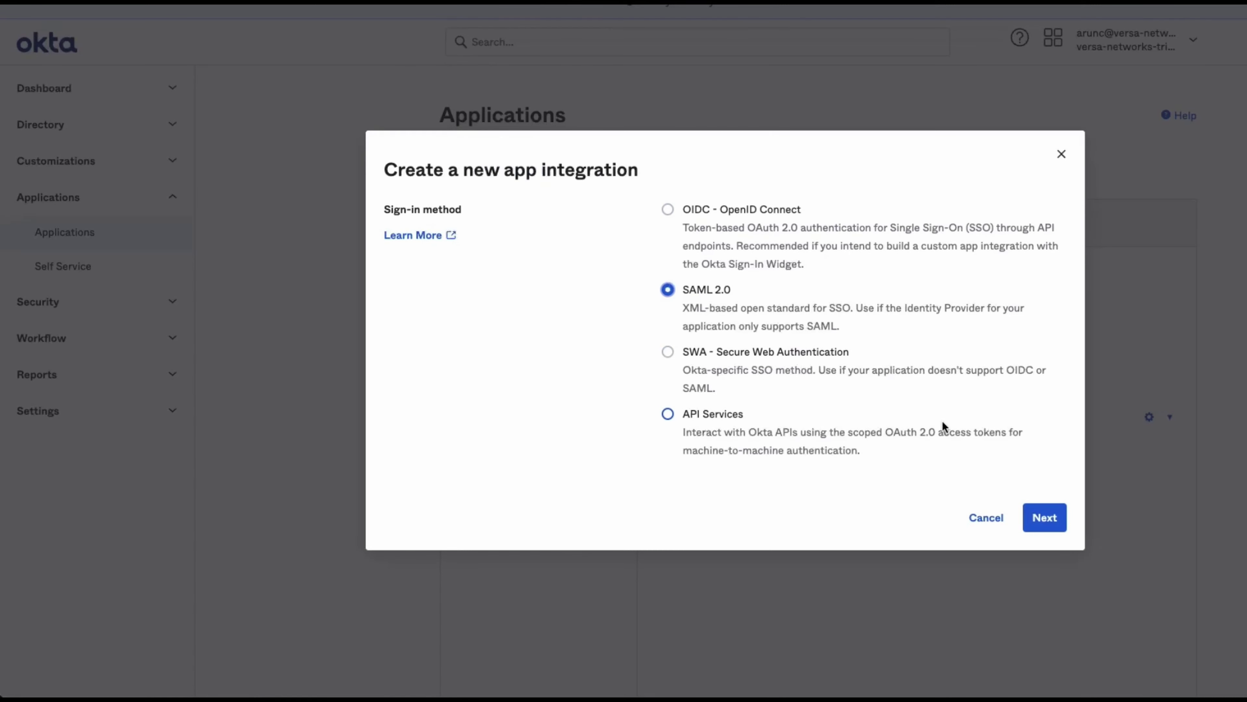
left_click(1042, 515)
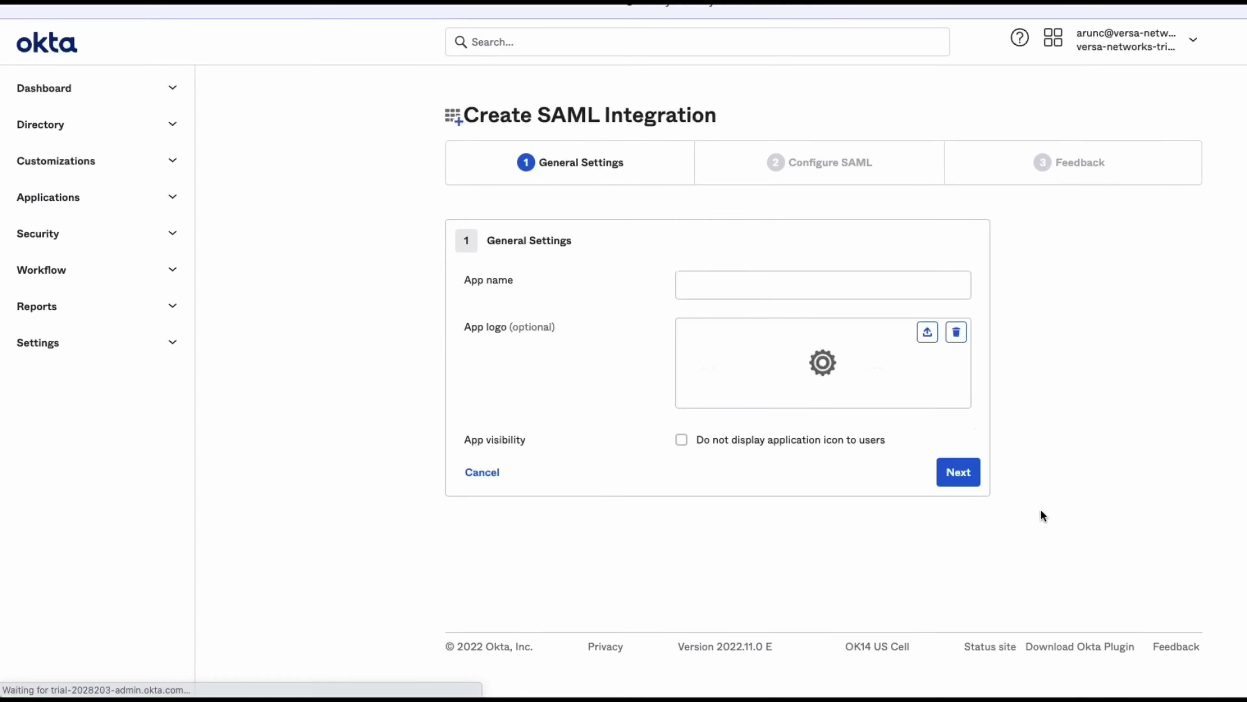
left_click(755, 281)
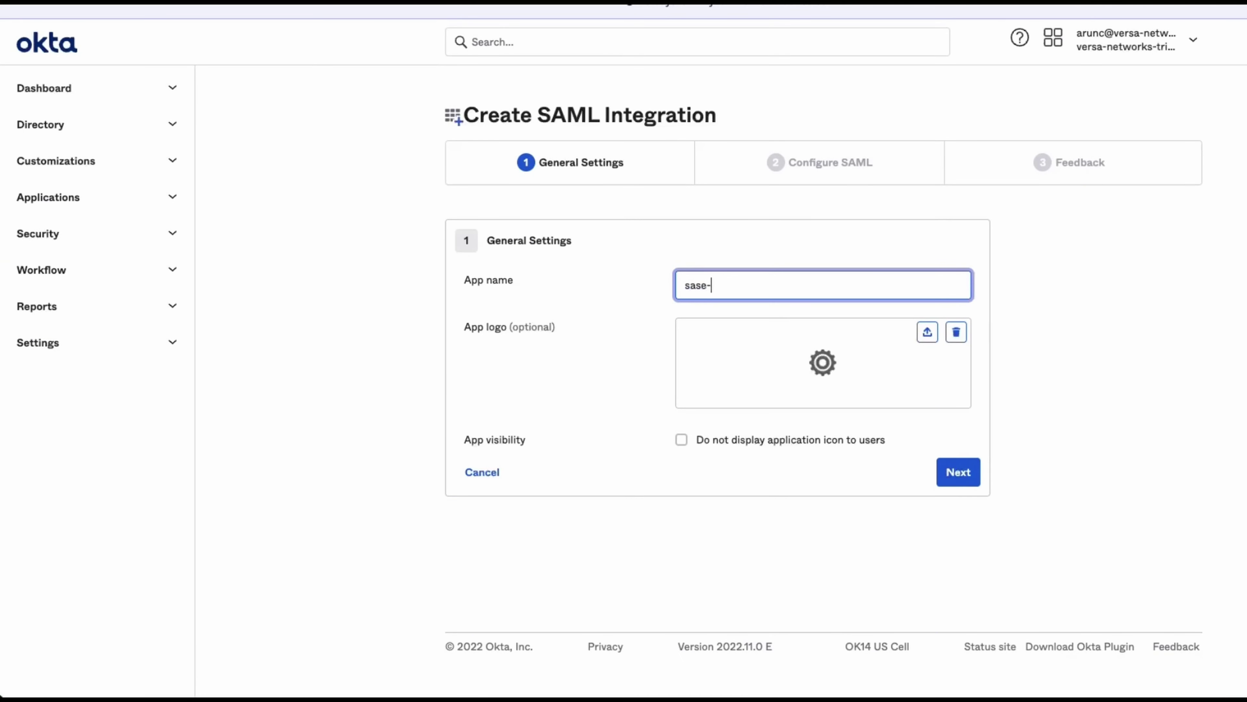
left_click(968, 472)
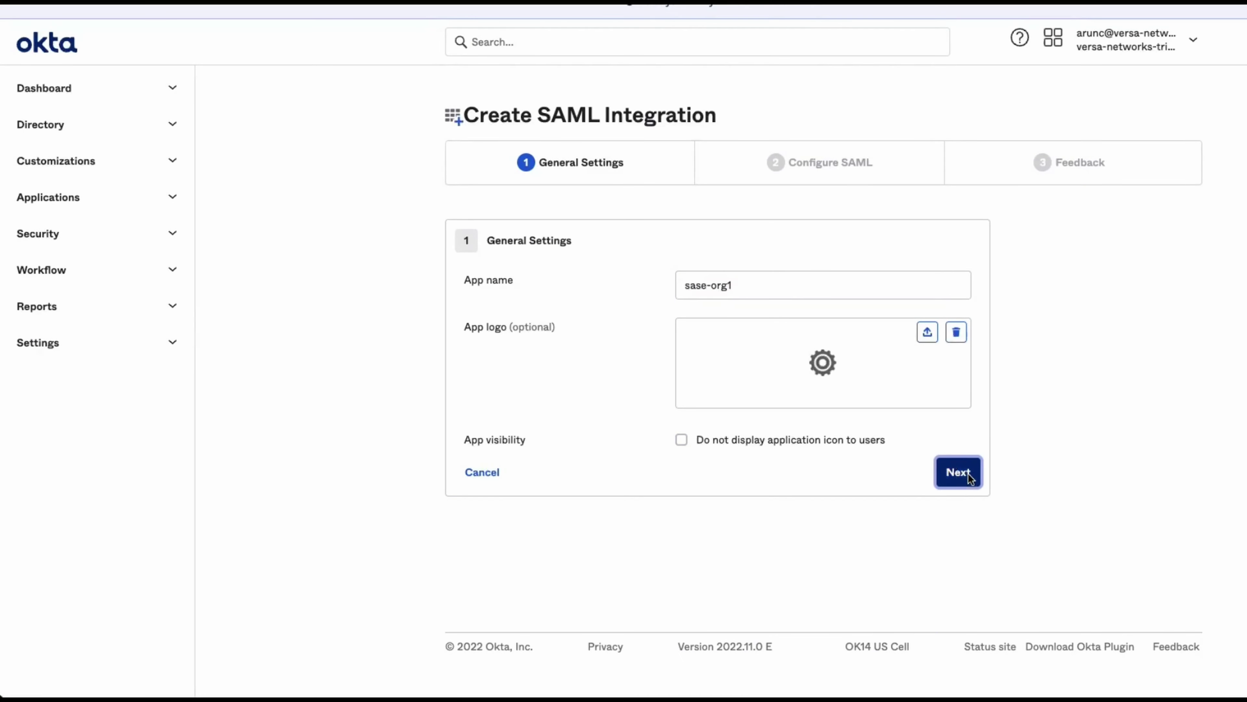
left_click(968, 473)
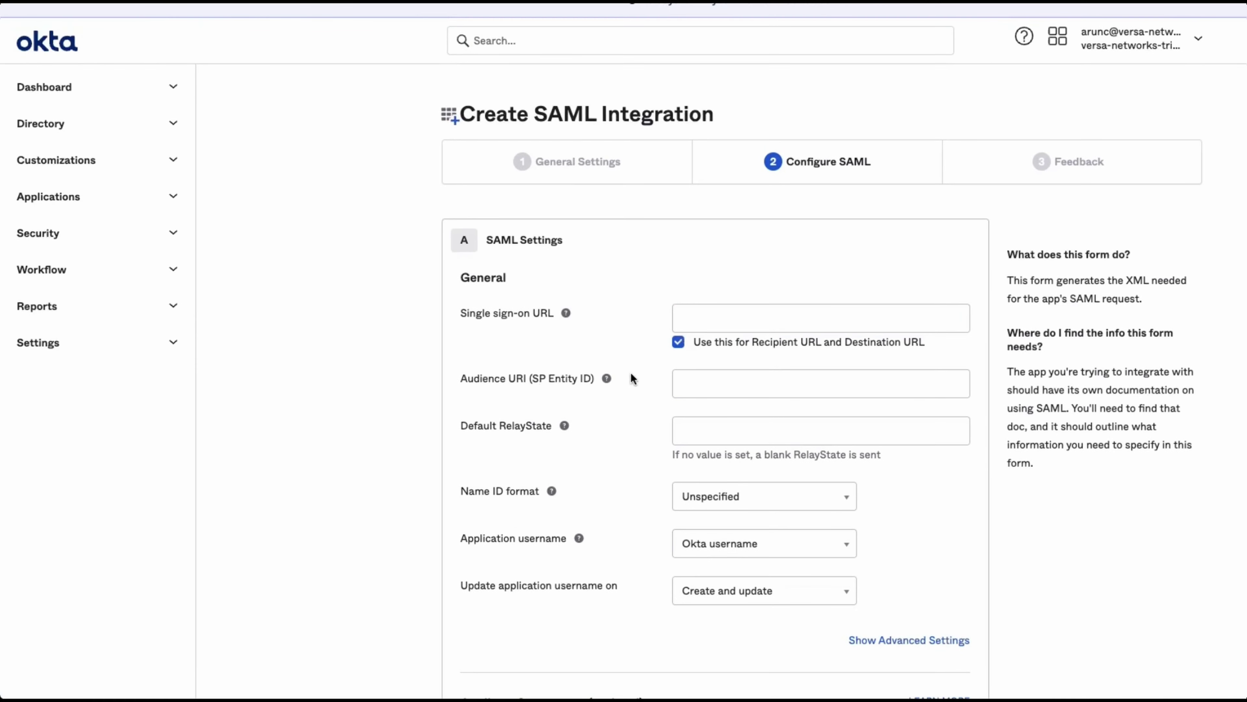
- Paste the gateway login-consumer URL as Single sign-on URL and the metadata URL as Audience URI
left_click(735, 325)
key("super+v")
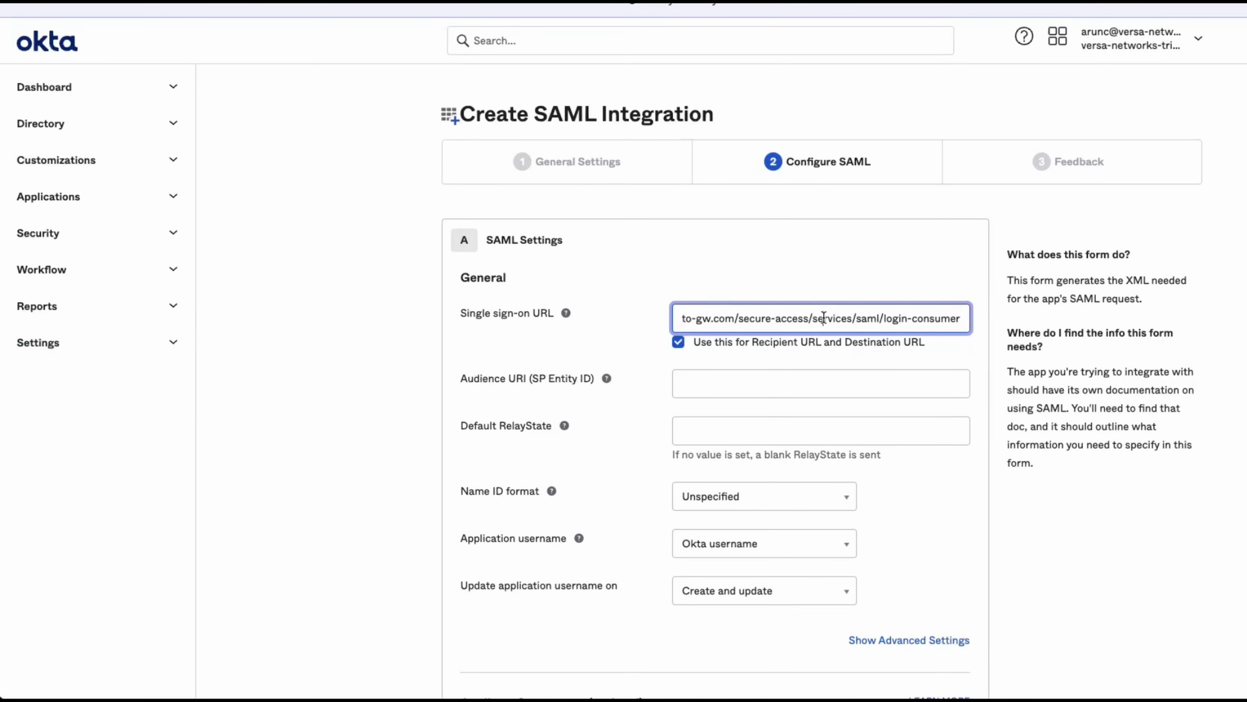
left_click_drag(710, 318, 629, 317)
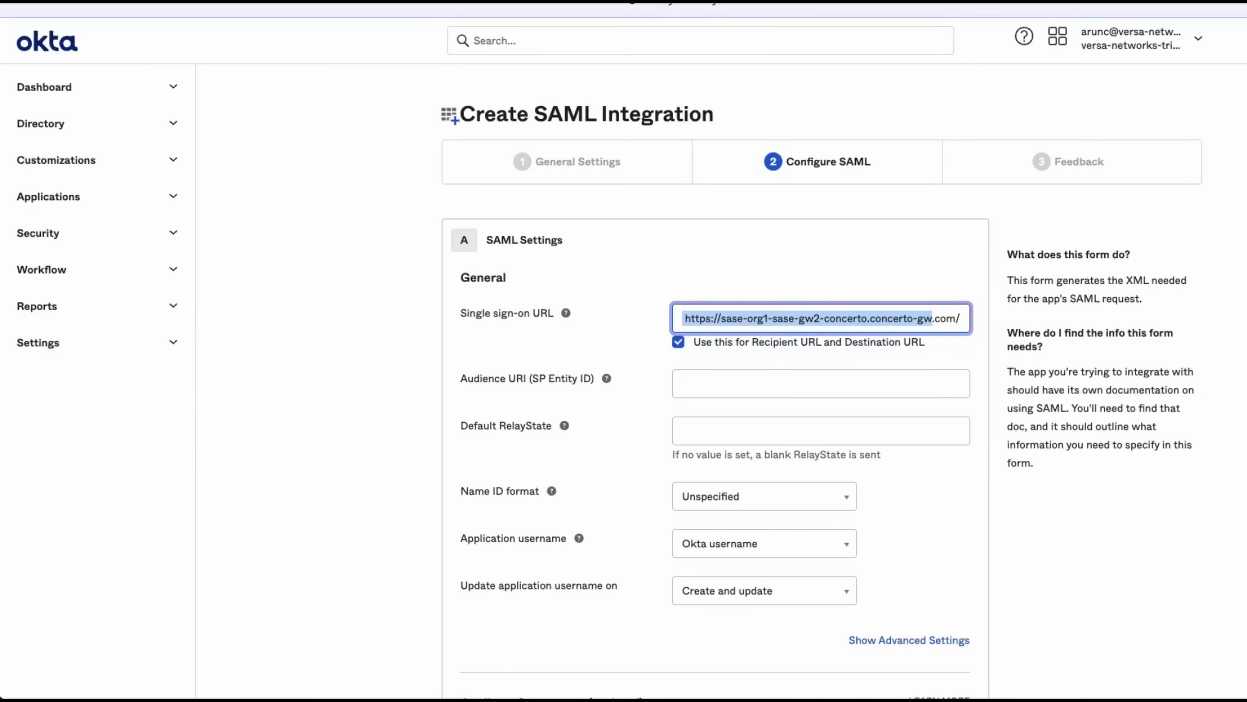
left_click(272, 412)
left_click(784, 384)
key("super+v")
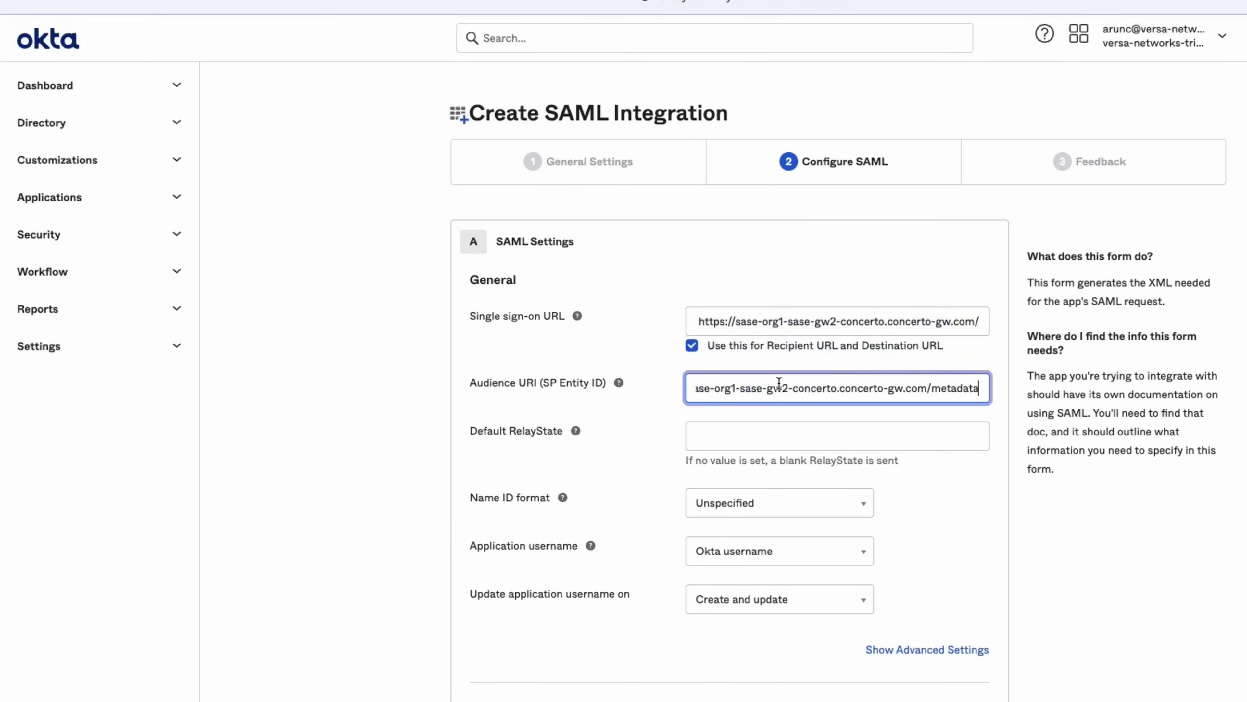
- Set Name ID format to EmailAddress and keep Okta username as the application username
left_click(782, 508)
left_click(764, 556)
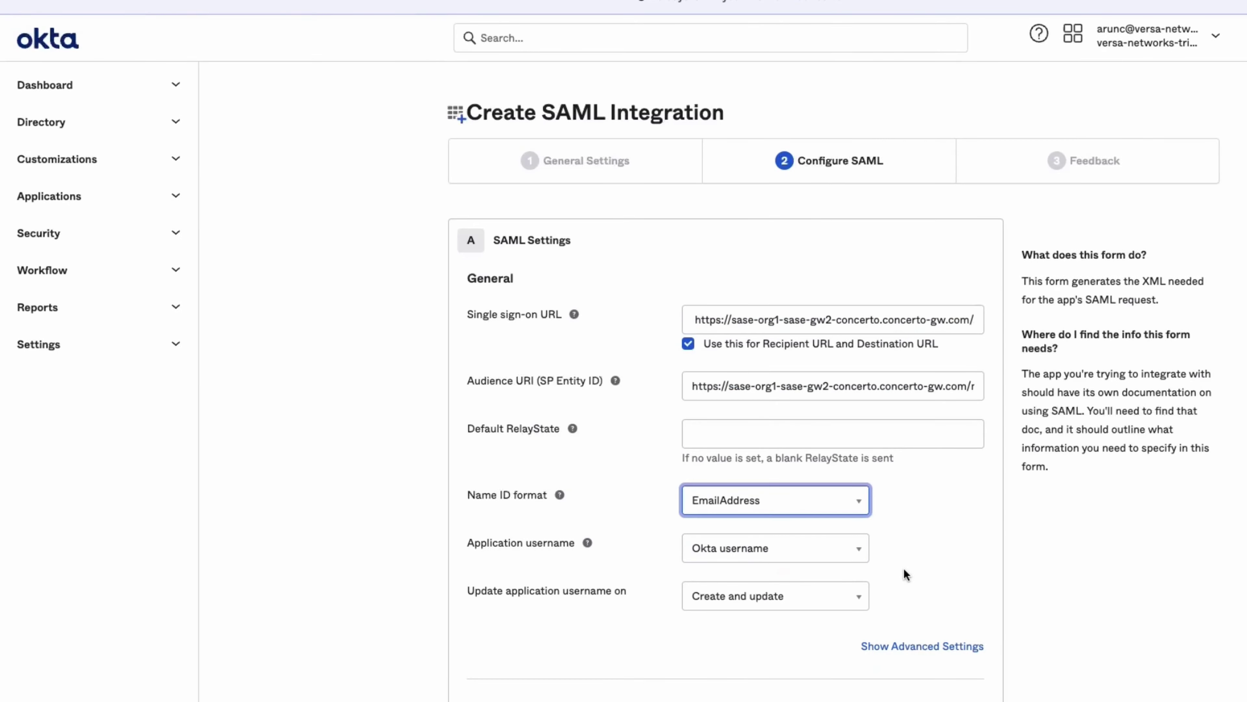
left_click(830, 550)
left_click(788, 583)
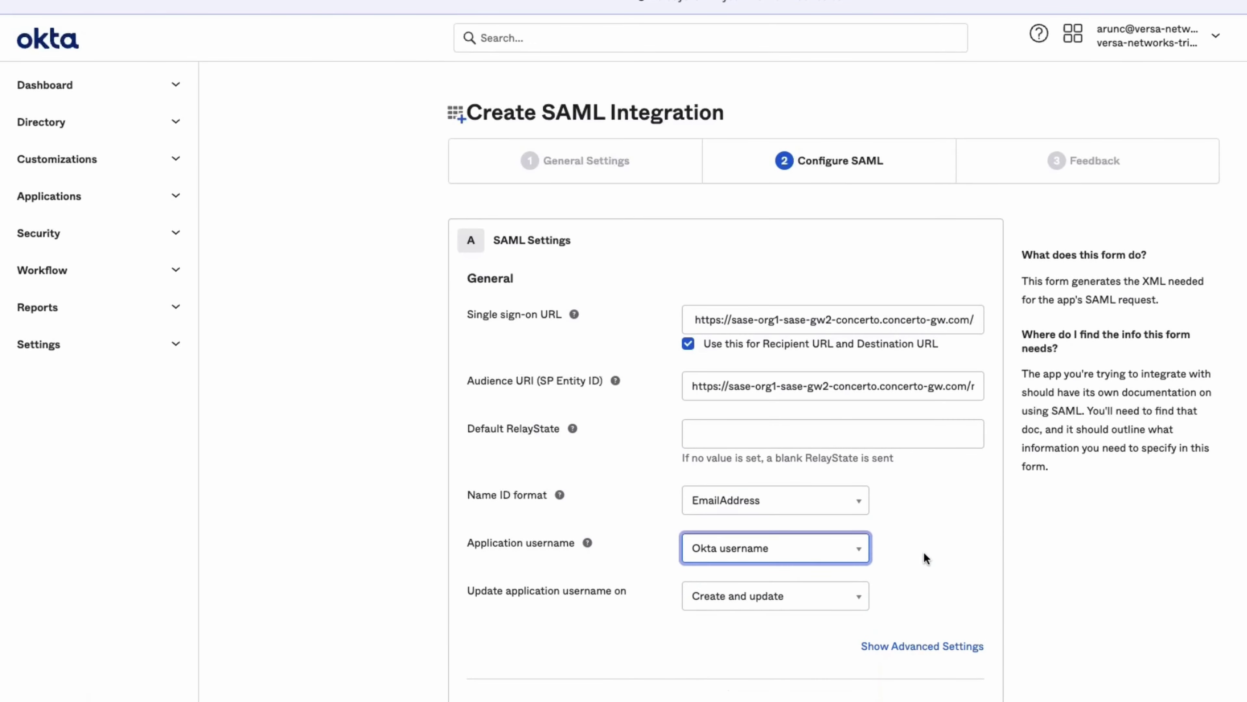
scroll(924, 558, "down", 1)
scroll(924, 556, "down", 6)
scroll(491, 555, "up", 4)
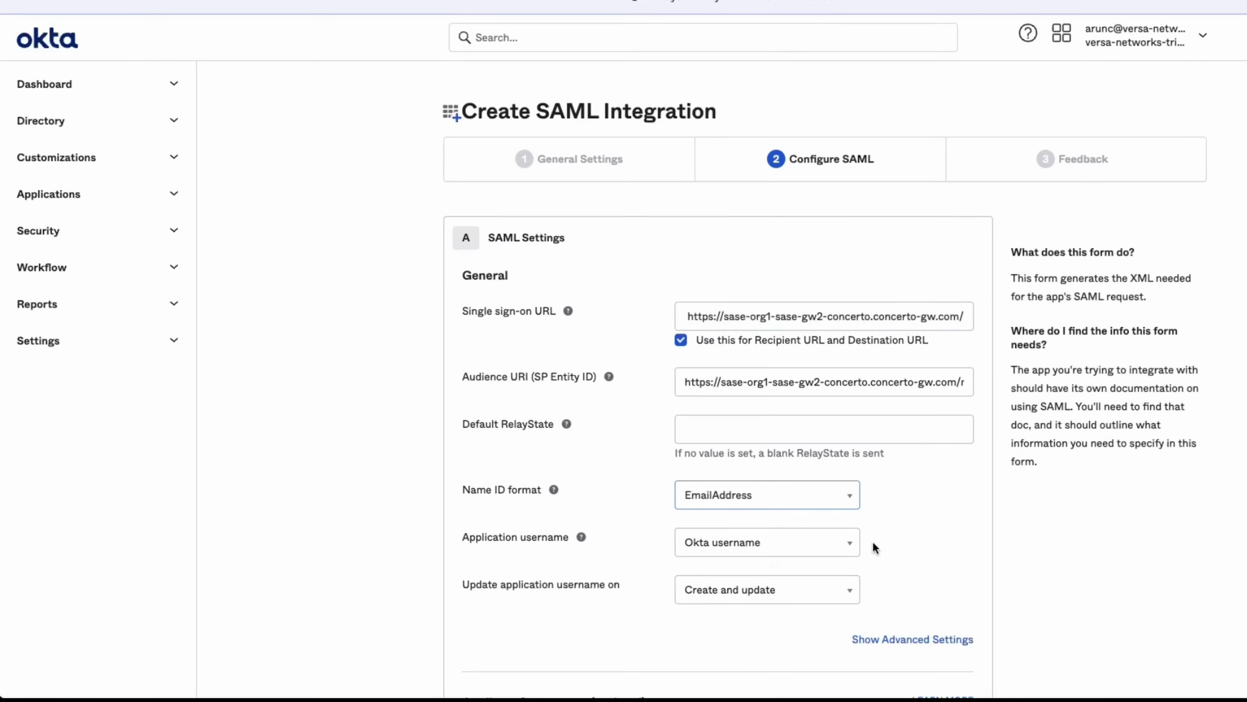
left_click(823, 557)
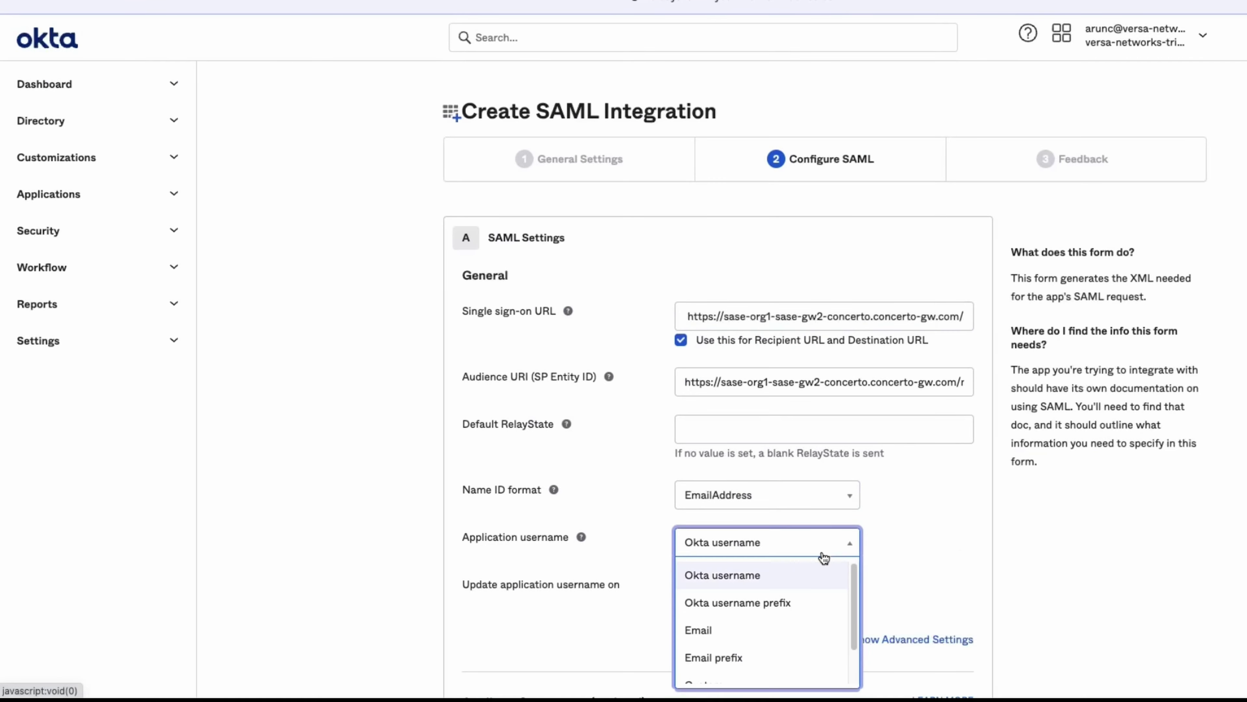
left_click(781, 580)
scroll(913, 546, "down", 5)
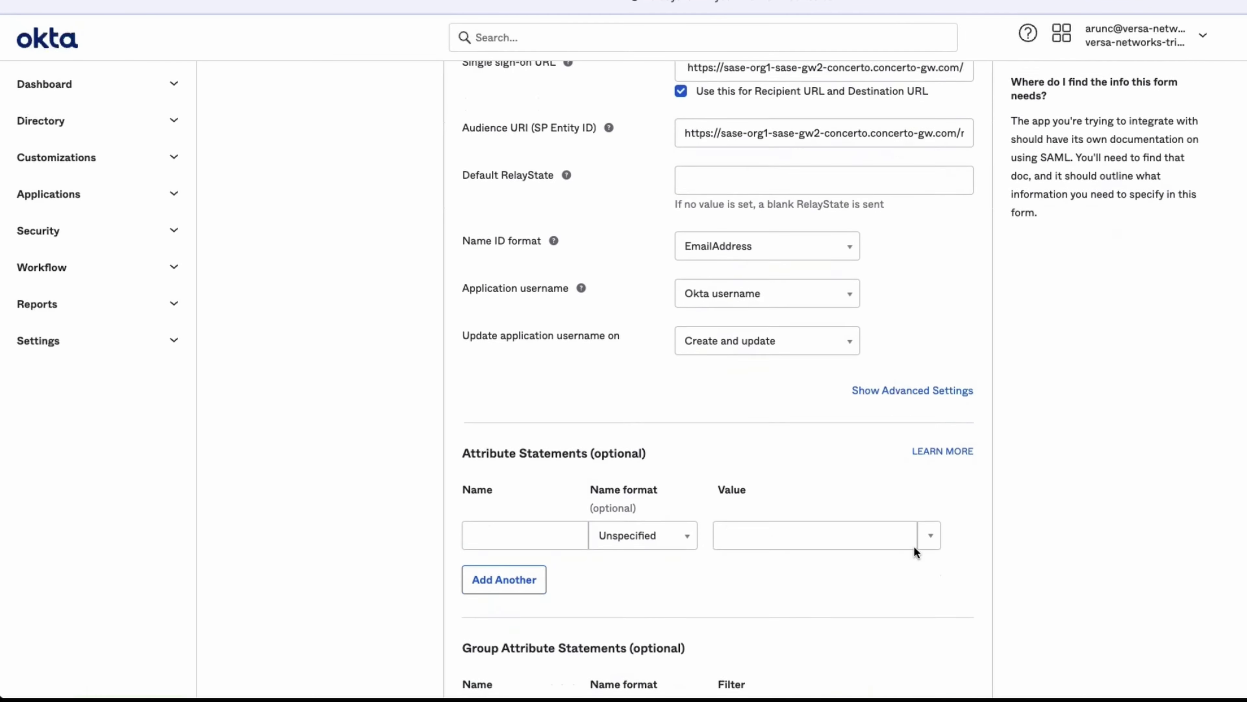
- Check the groups claim name in the group attribute statement and enter .* as the regex filter
scroll(664, 532, "up", 2)
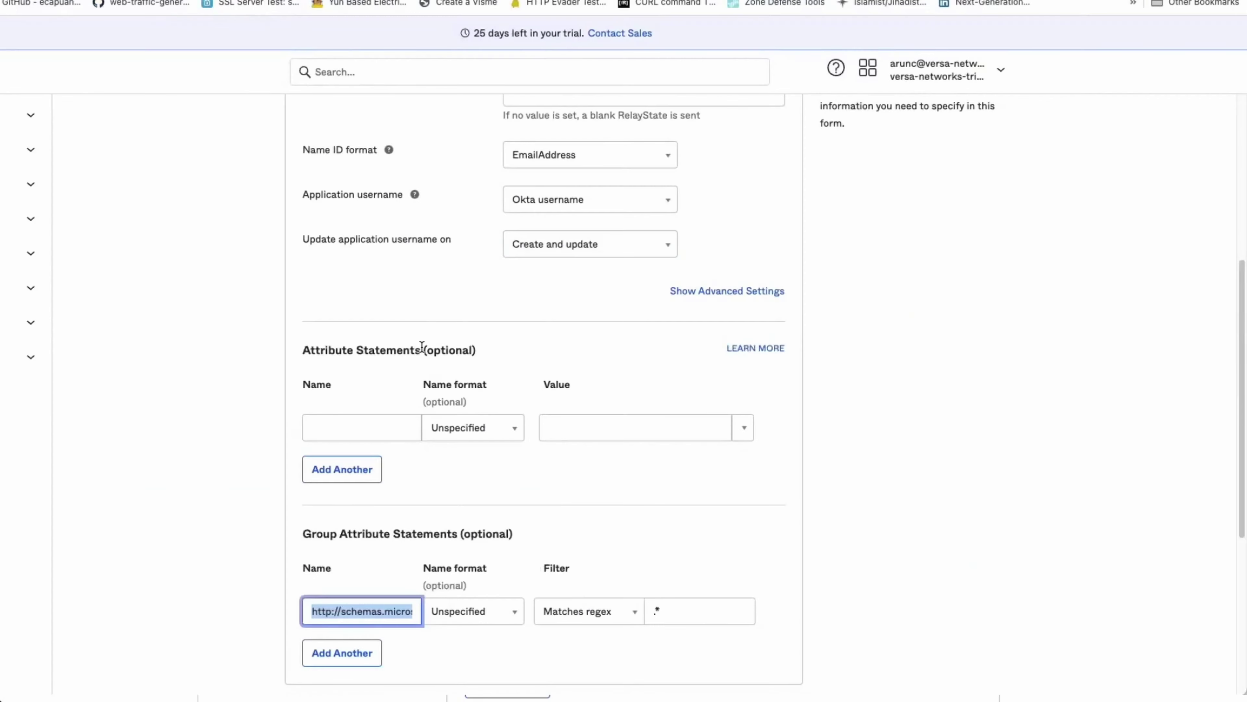
left_click_drag(362, 534, 404, 534)
scroll(364, 550, "down", 1)
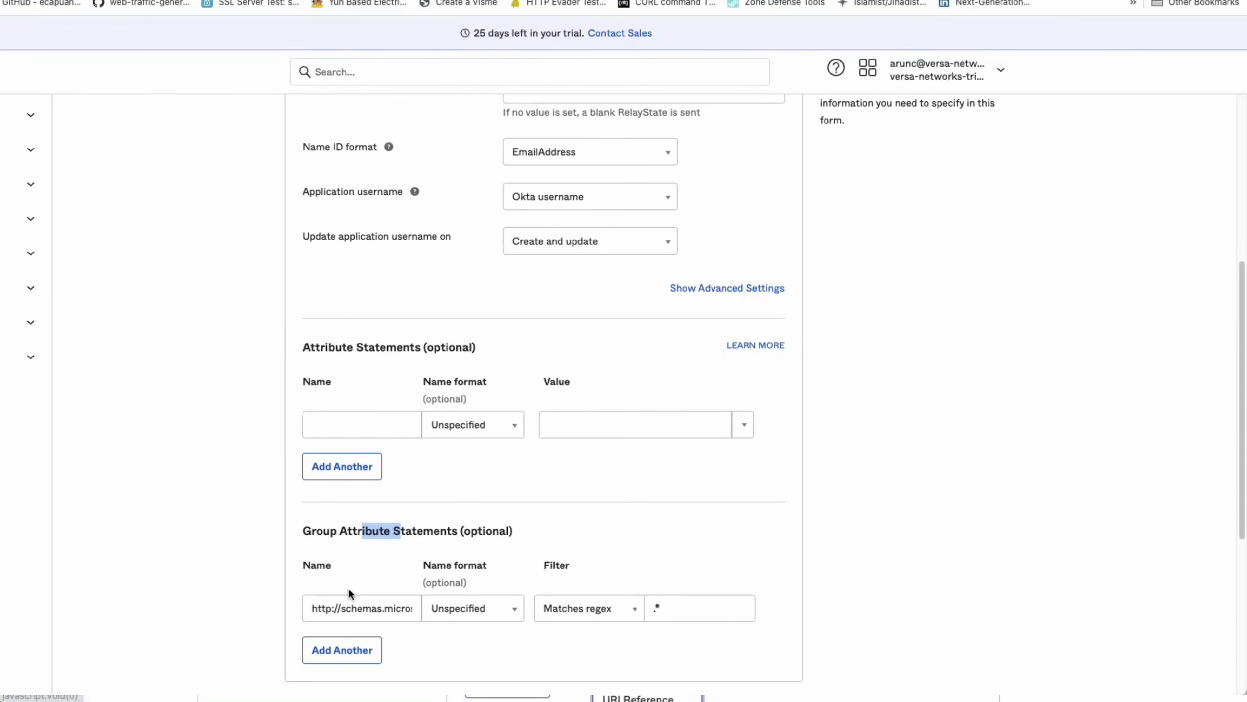
left_click(400, 608)
key("ctrl+a")
key("End")
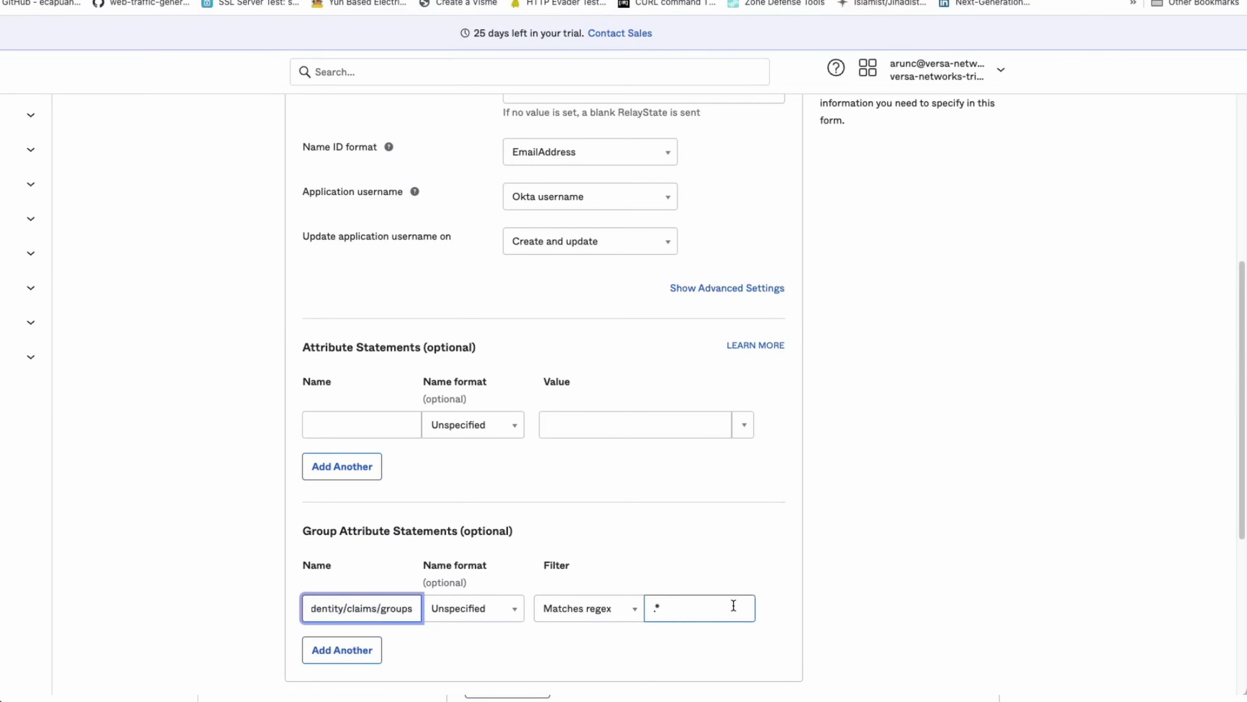
left_click(653, 606)
type(".*")
scroll(597, 545, "down", 6)
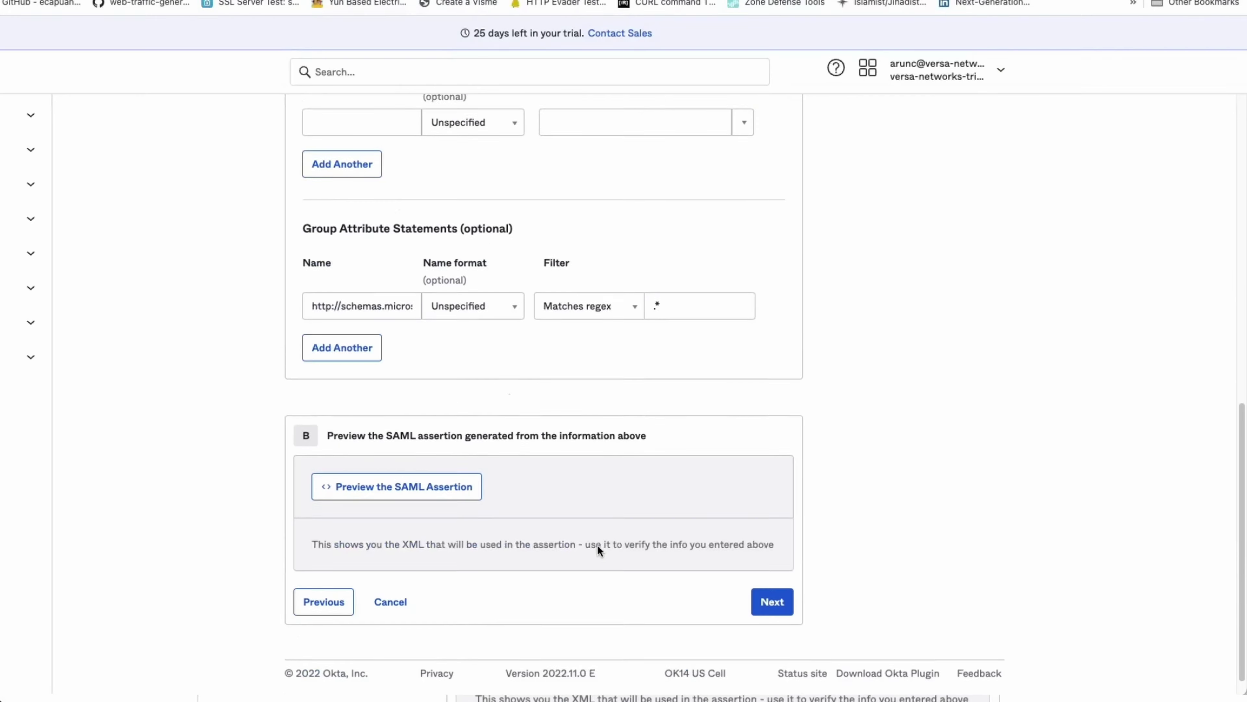
- Reselect the groups claim name and re-enter the .* Matches regex filter
key("shift+Tab")
key("shift+Tab")
key("shift+Tab")
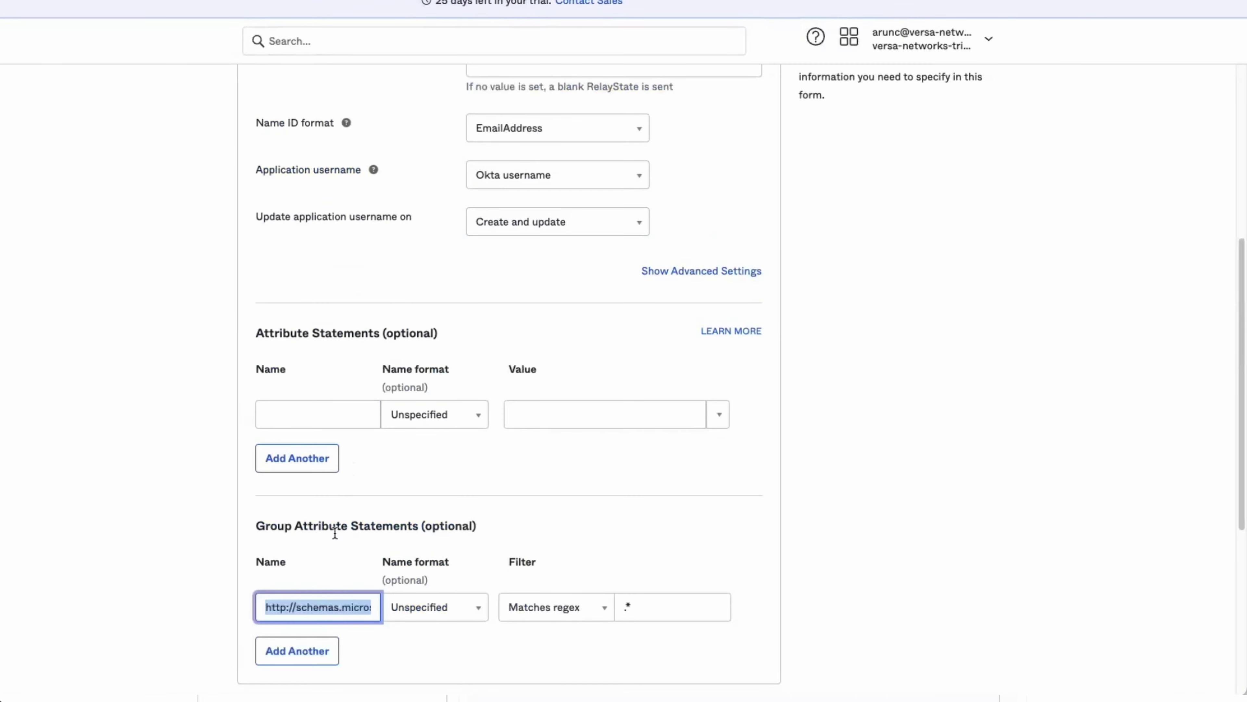
left_click_drag(316, 526, 358, 526)
scroll(323, 539, "down", 1)
left_click(306, 603)
triple_click(305, 603)
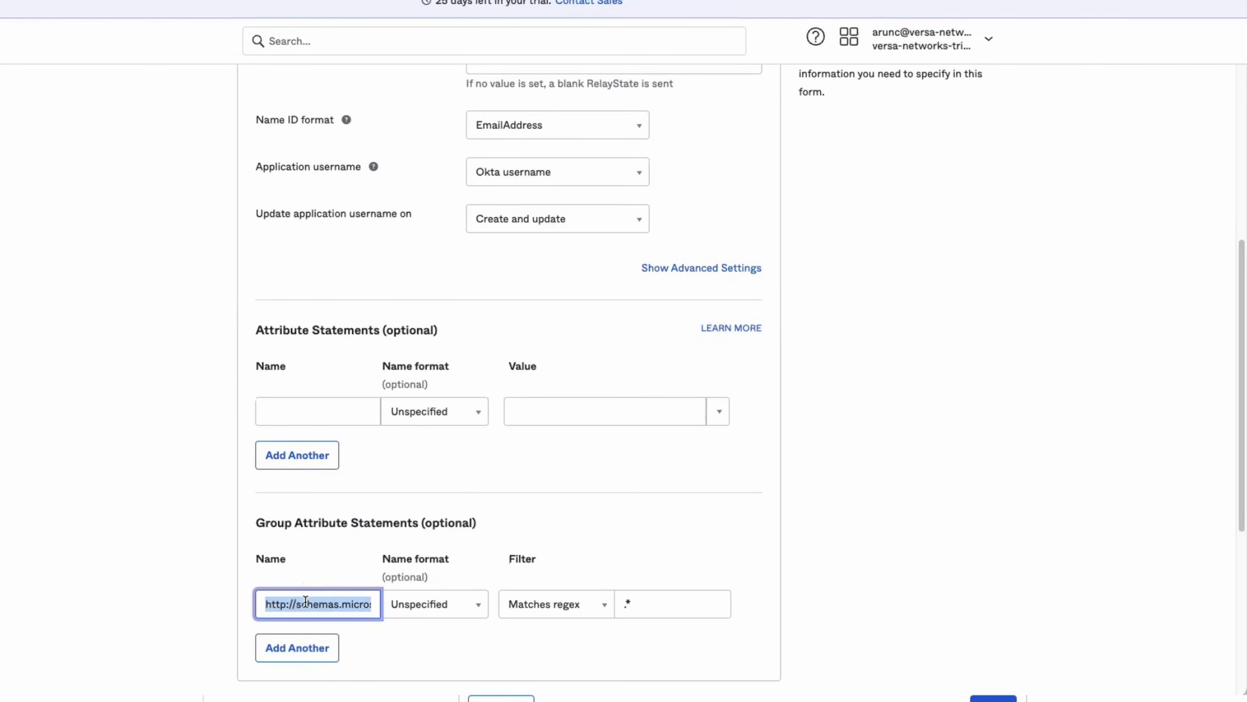
key("End")
left_click(624, 601)
type(".*")
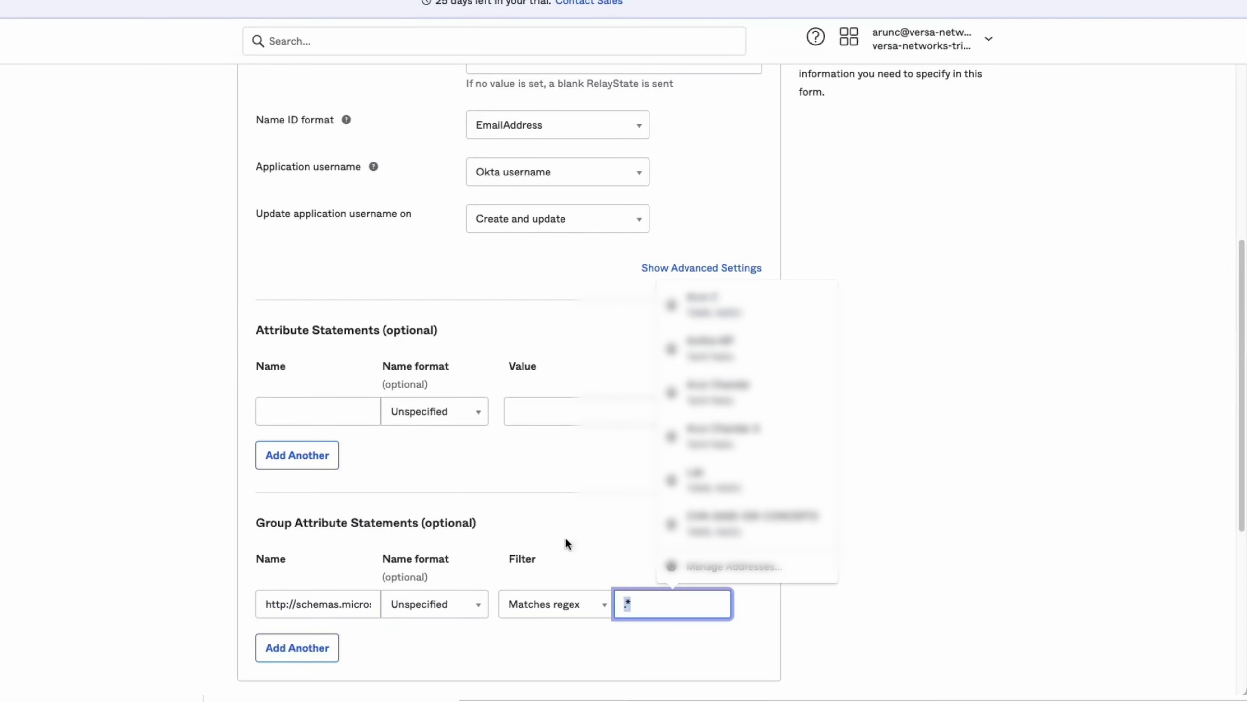
- Confirm the groups claim and .* filter, then proceed to the Feedback step
scroll(565, 538, "down", 7)
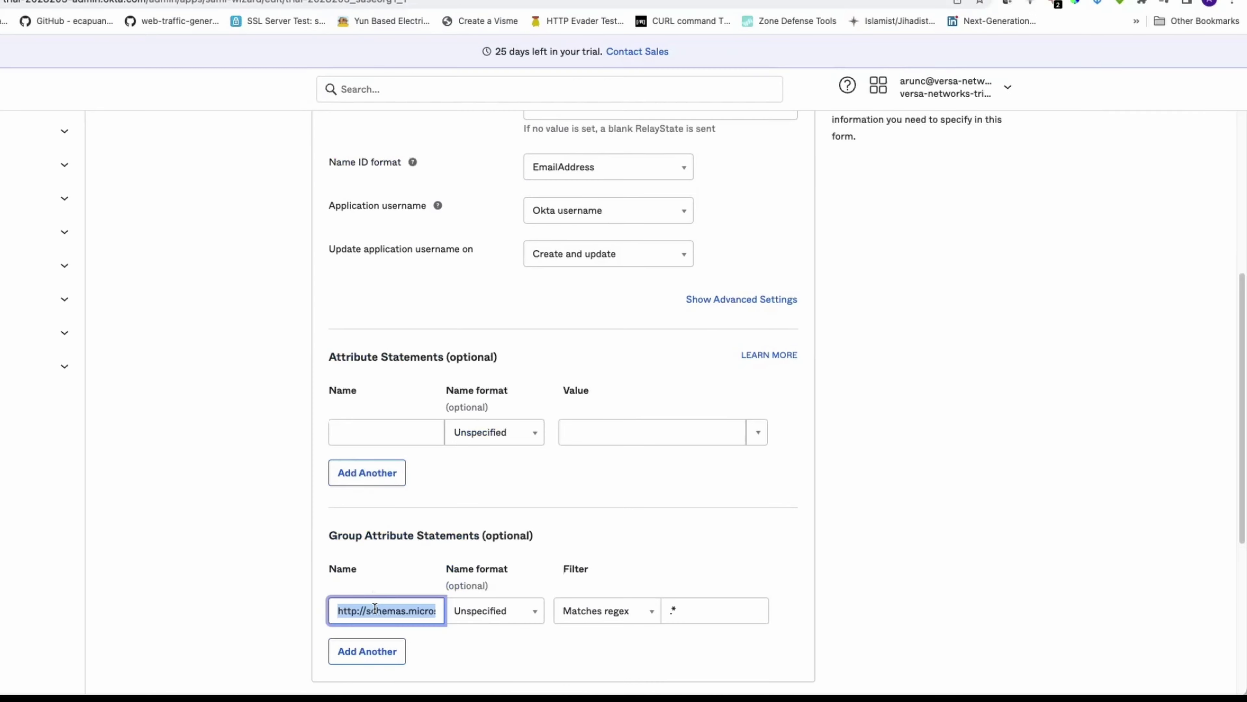
key("End")
left_click(668, 607)
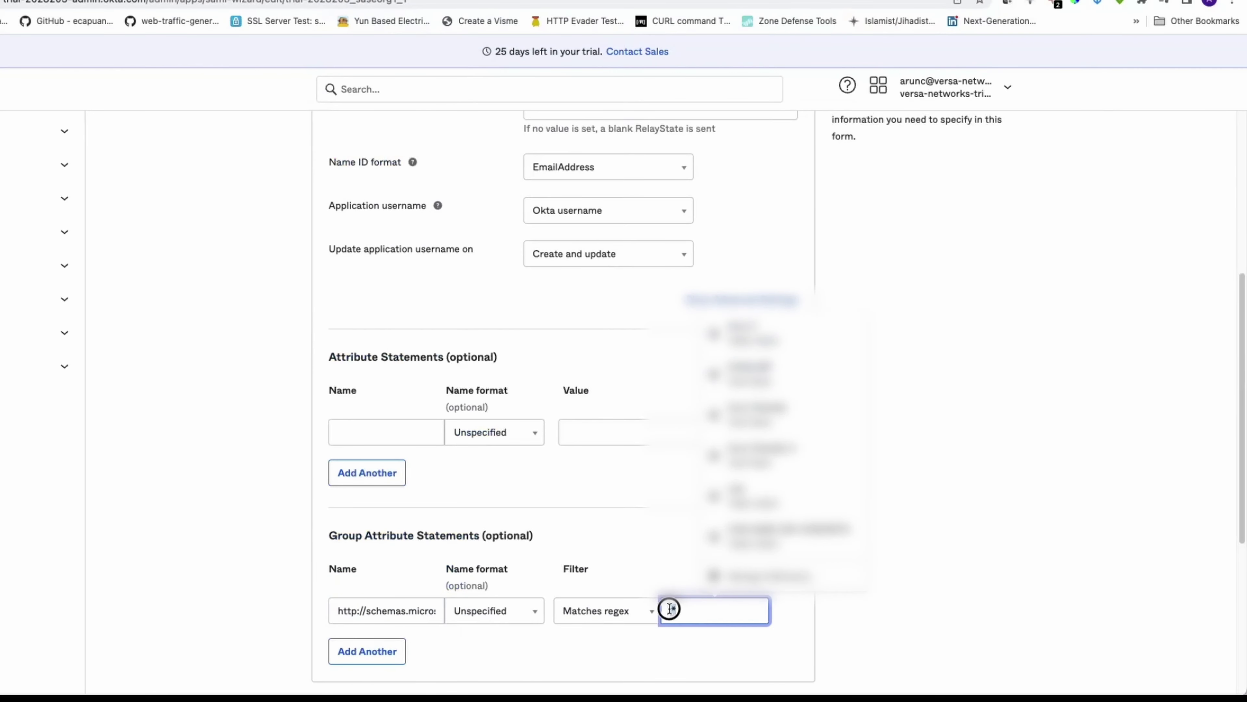
left_click(616, 549)
scroll(615, 549, "down", 5)
scroll(616, 549, "down", 2)
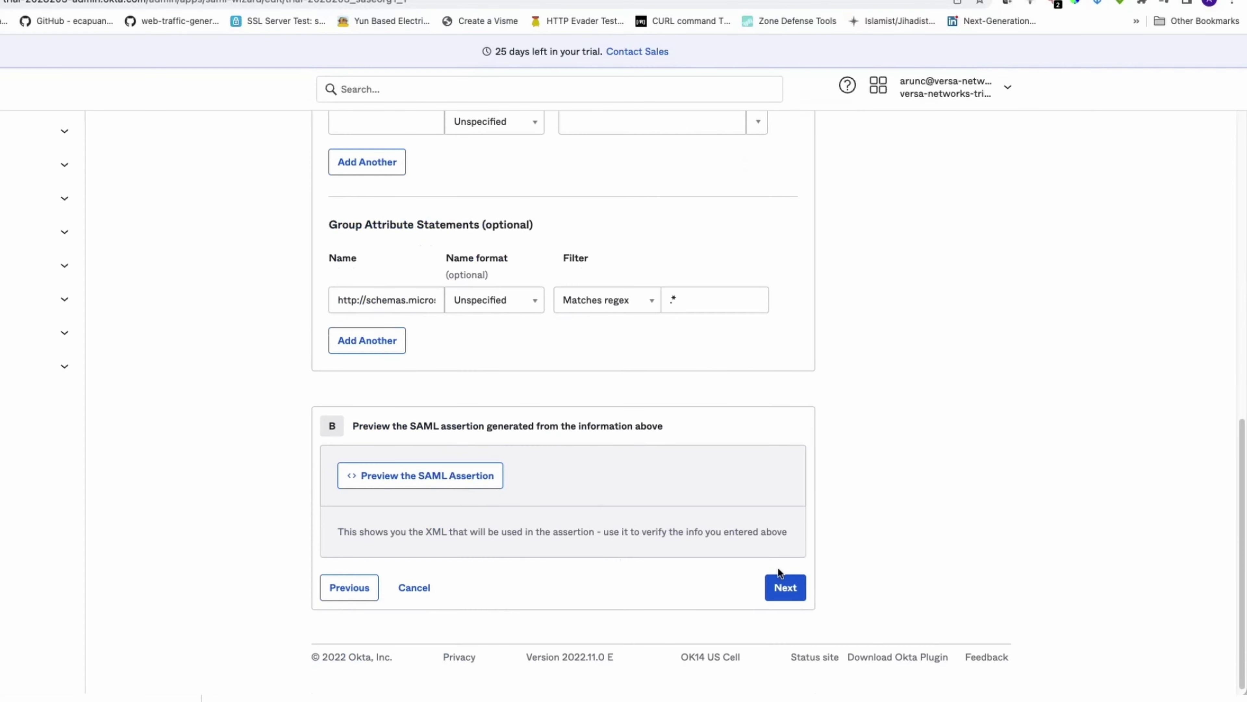
left_click(787, 593)
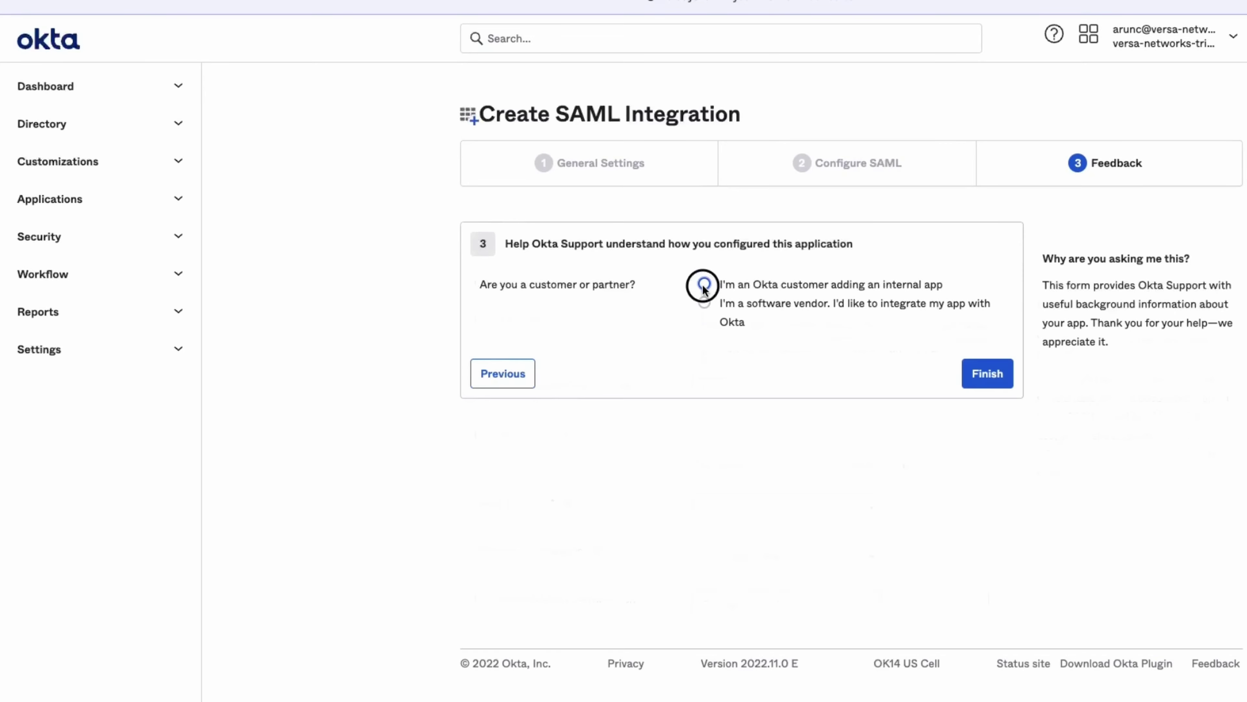
- Mark sase-org1 as an internal app added by an Okta customer and finish creating it
left_click(703, 285)
scroll(914, 532, "down", 5)
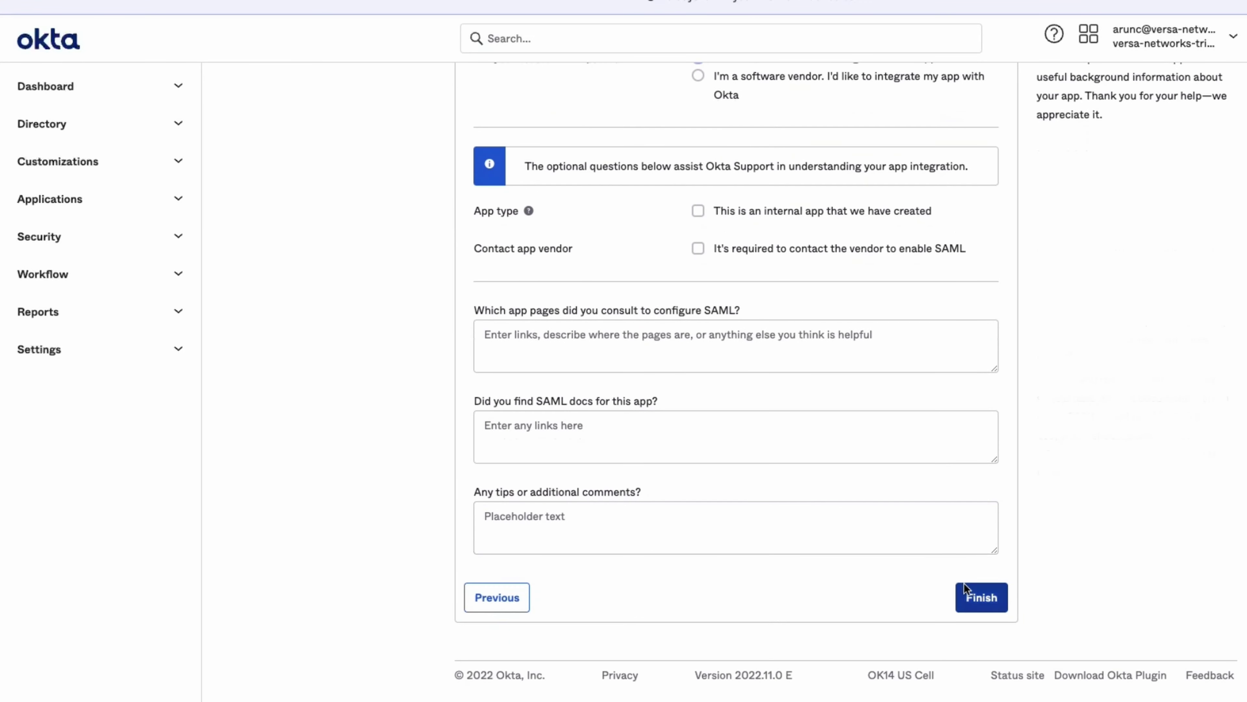
left_click(969, 595)
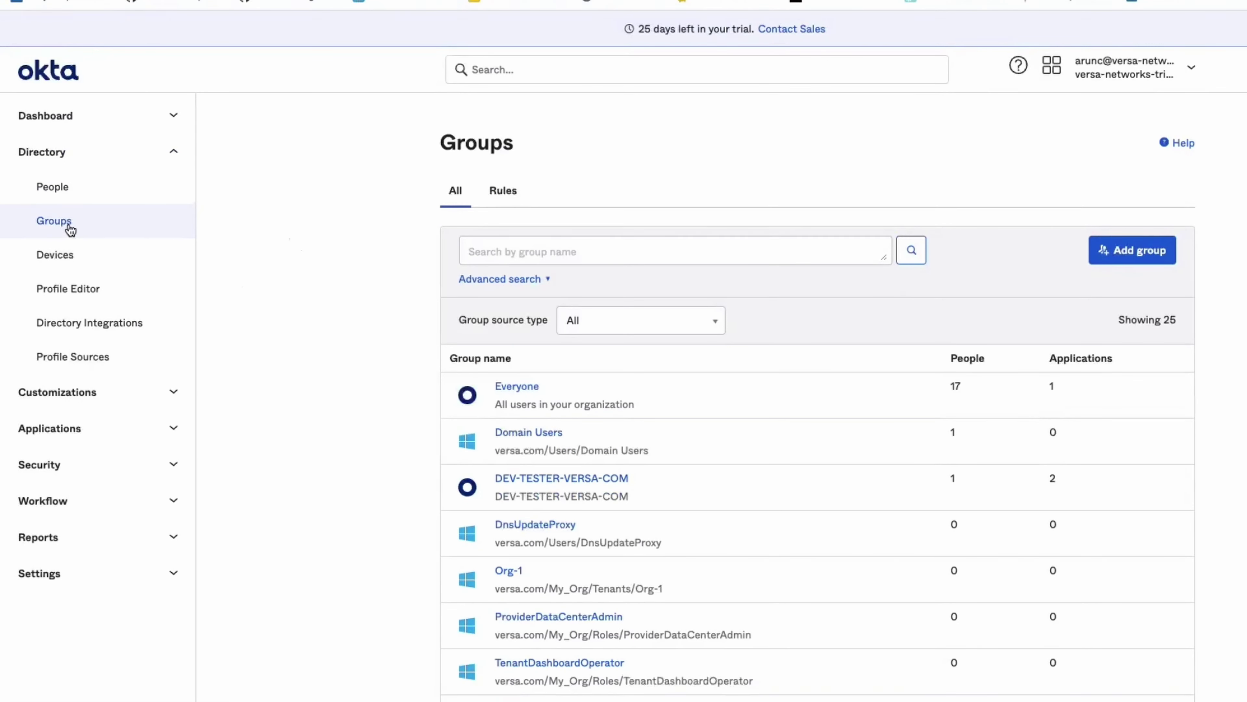
- Create a group named ENGINEERING-GROUP with ENGINEERING-GROUP as its description
left_click(71, 158)
left_click(68, 158)
left_click(1132, 254)
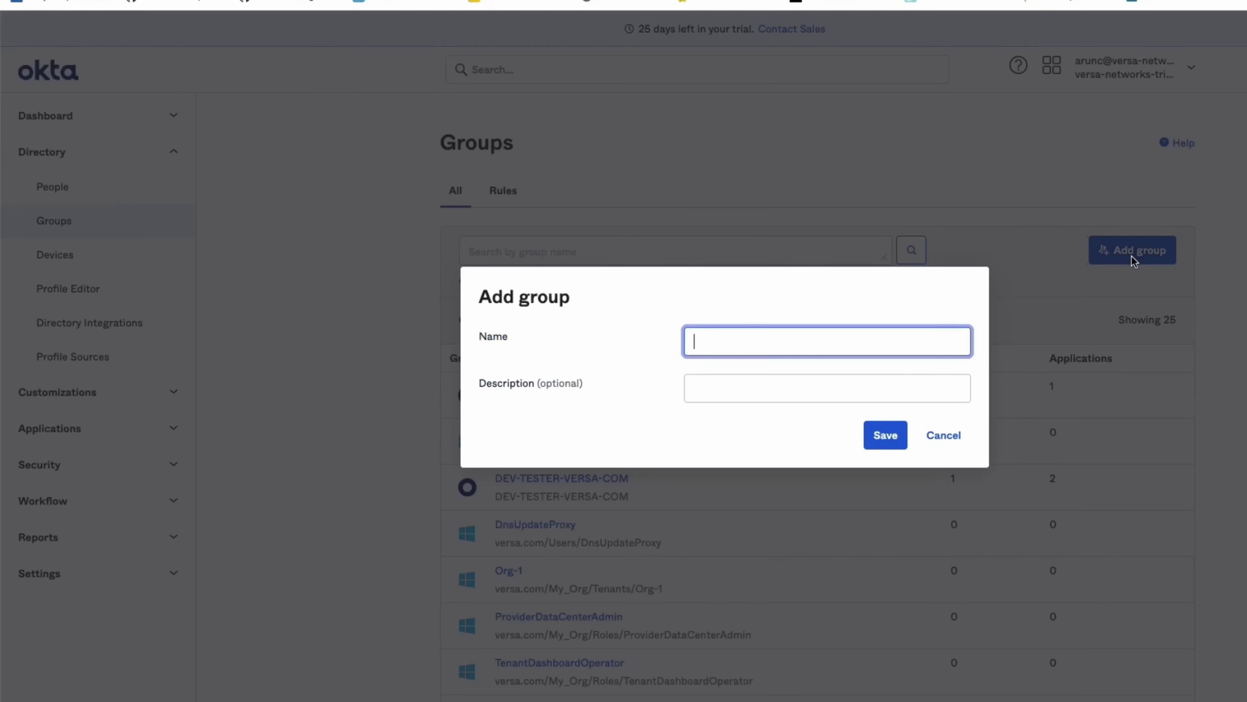
type("ENGINEERING-GROUP")
left_click(757, 382)
type("ENGINEERING-GROUP")
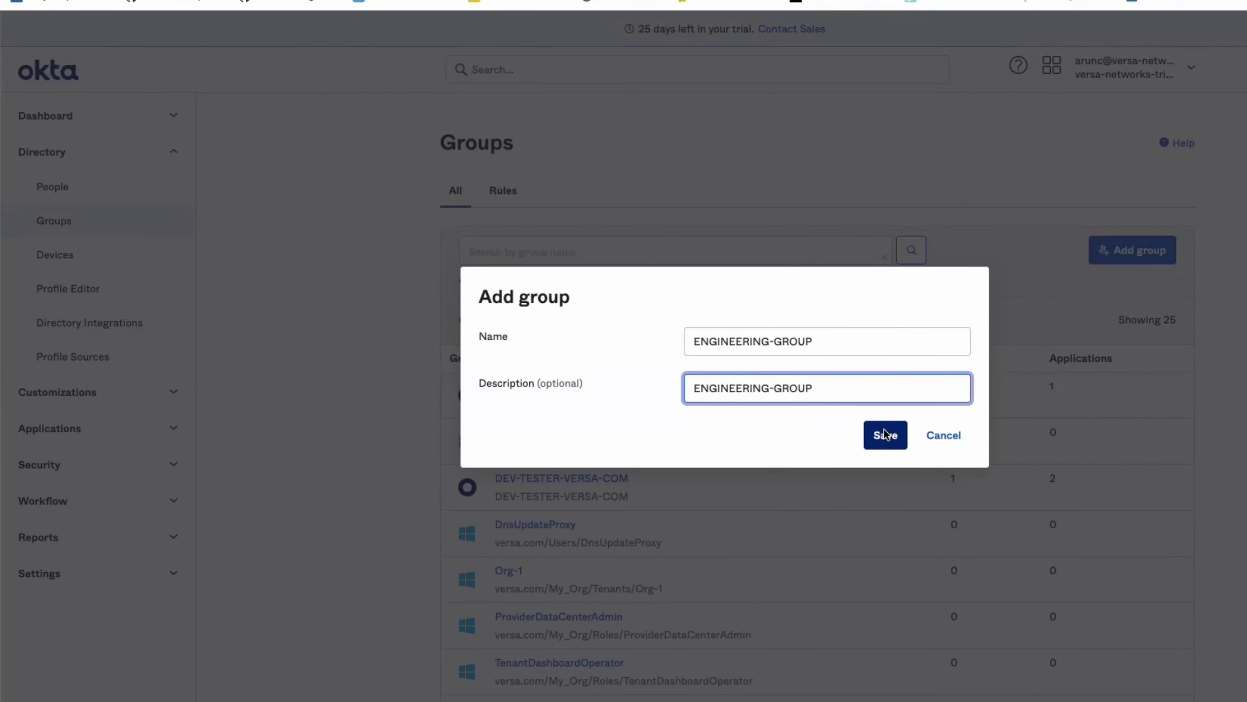
left_click(882, 434)
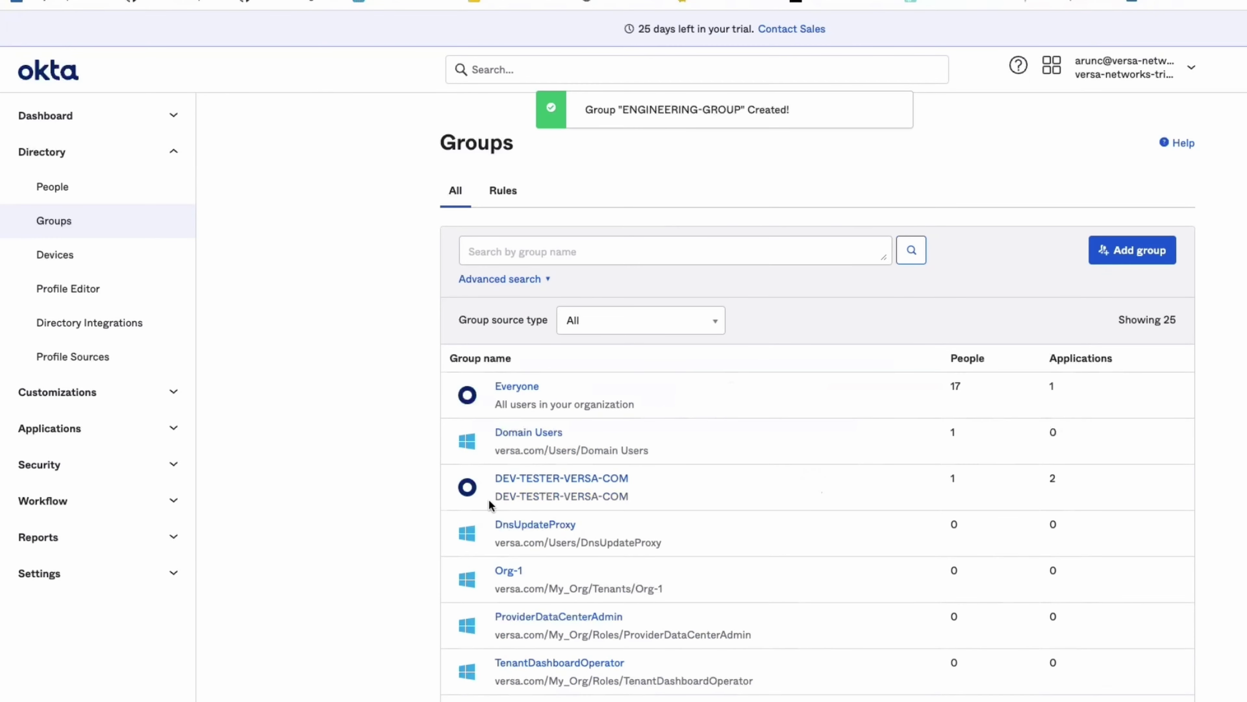
- Find ENGINEERING-GROUP and assign the sase-org1 application to it
left_click(521, 252)
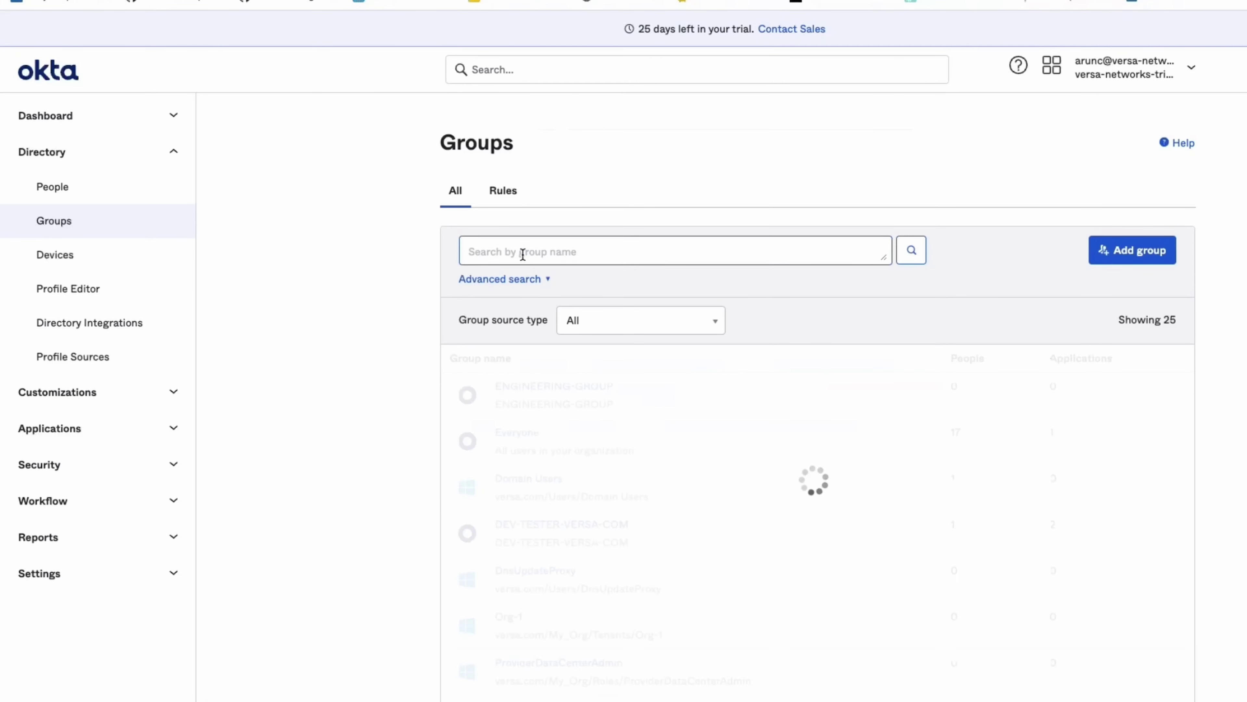
type("ENGINEERING-GROUP")
left_click(524, 390)
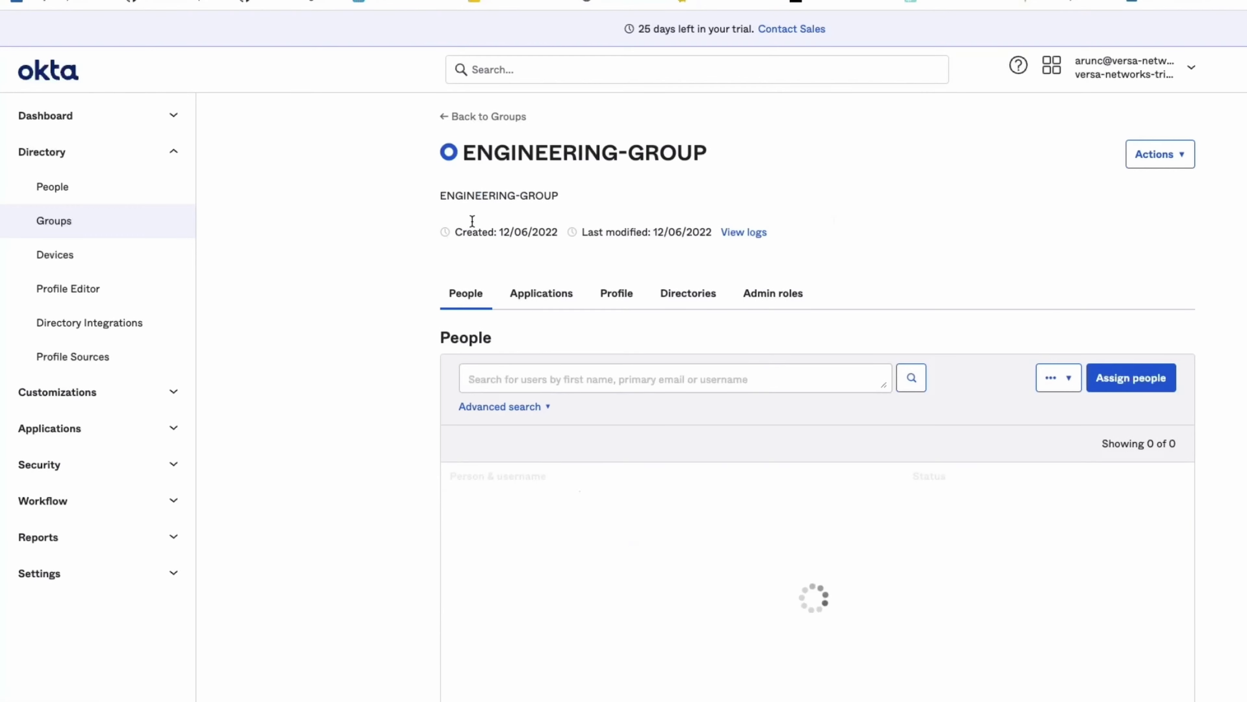
left_click(541, 304)
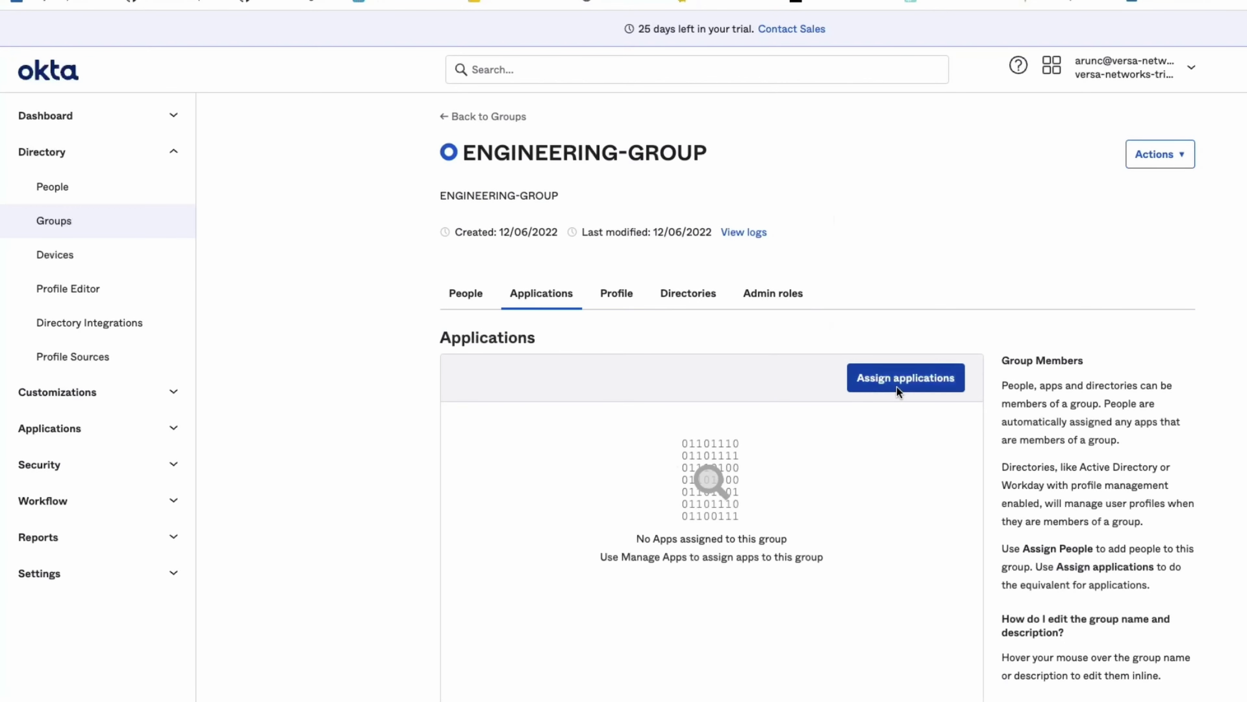
left_click(906, 378)
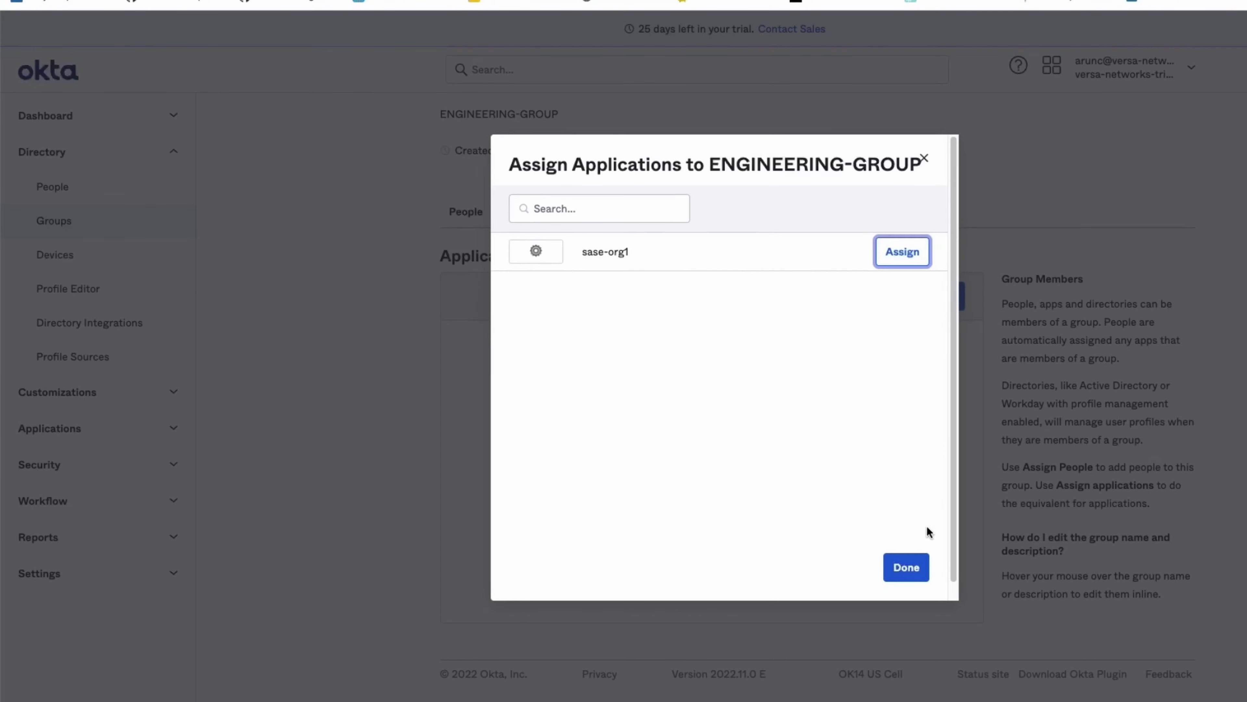
left_click(908, 570)
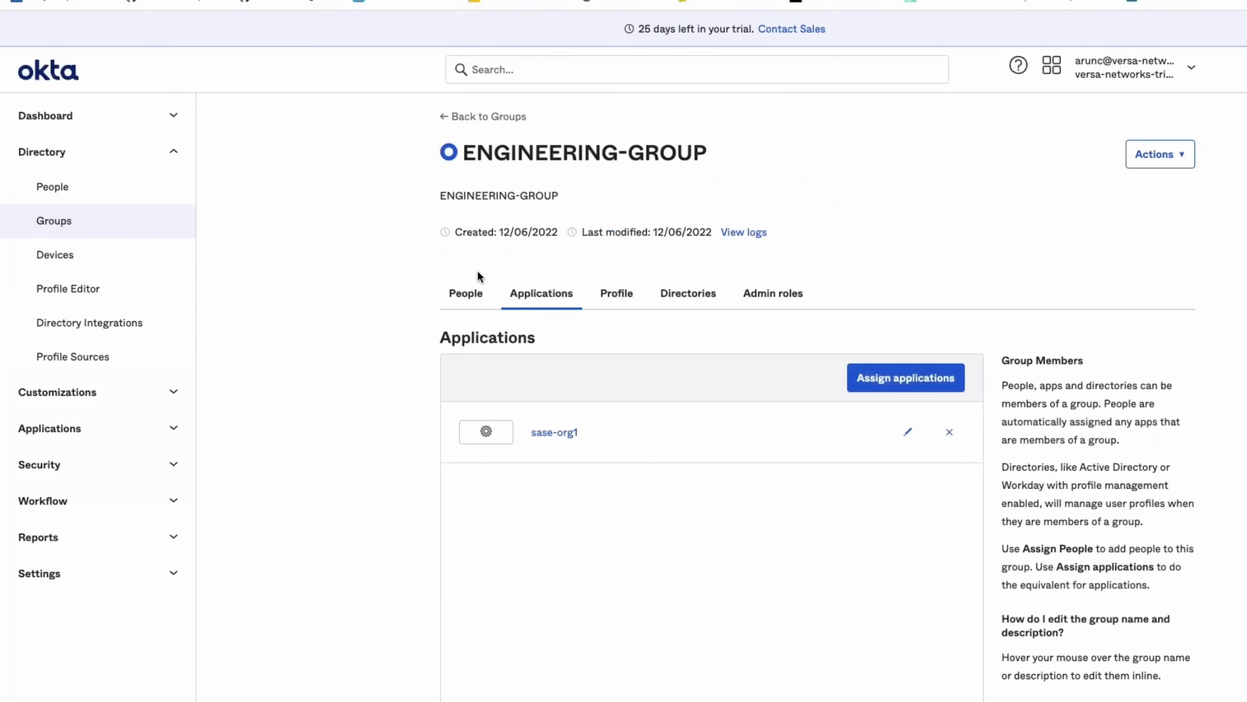
left_click(79, 201)
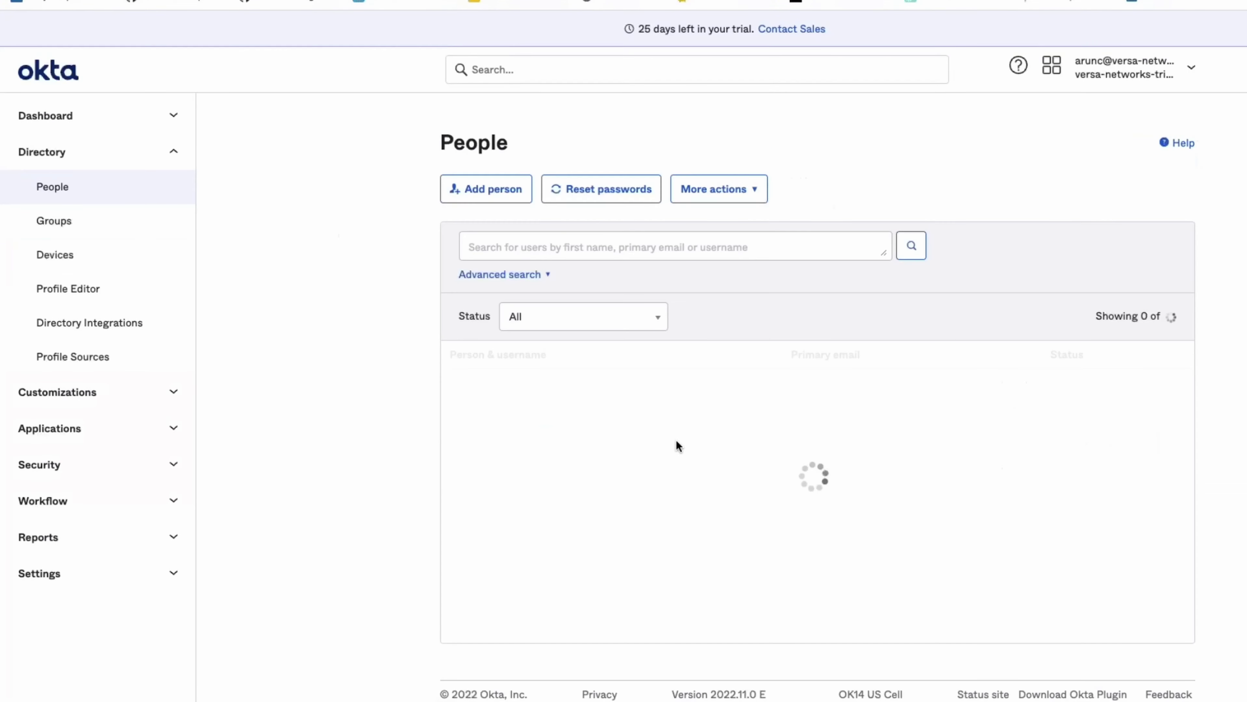
- Start a new person, entering the user's first name, last name and username
left_click(485, 189)
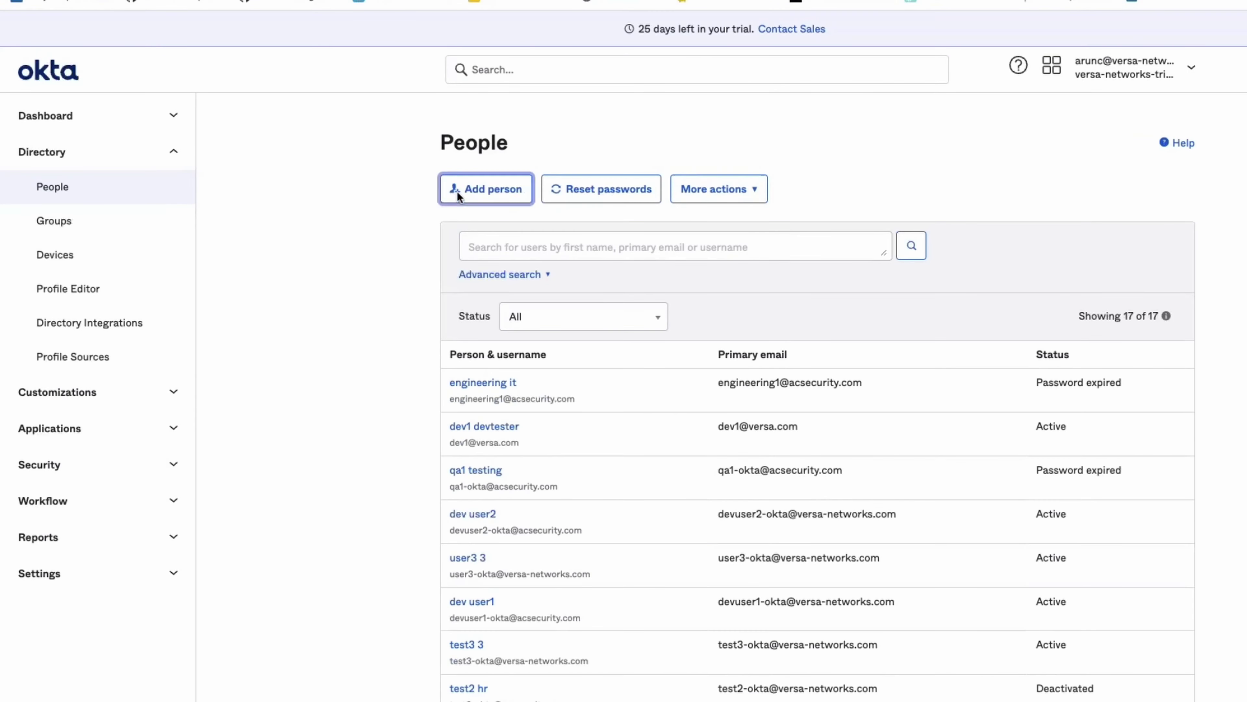
left_click(717, 216)
type("ENGINEERING-GROUP")
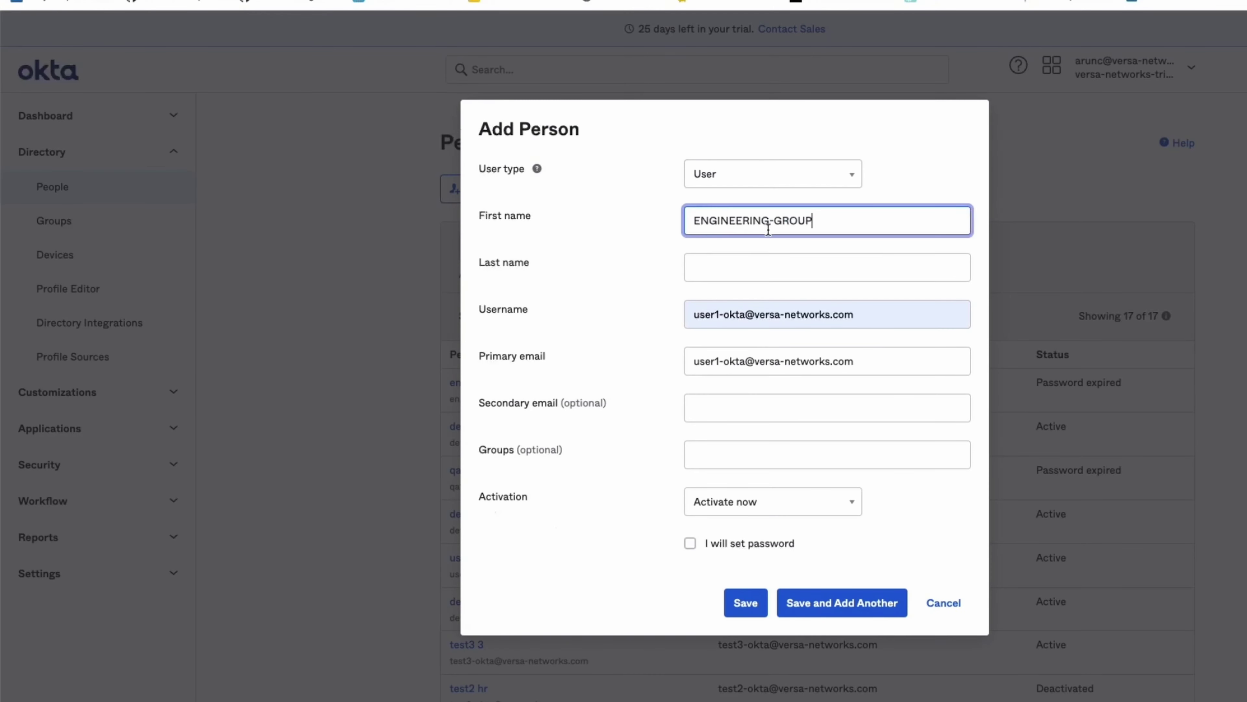
left_click(756, 260)
type("1")
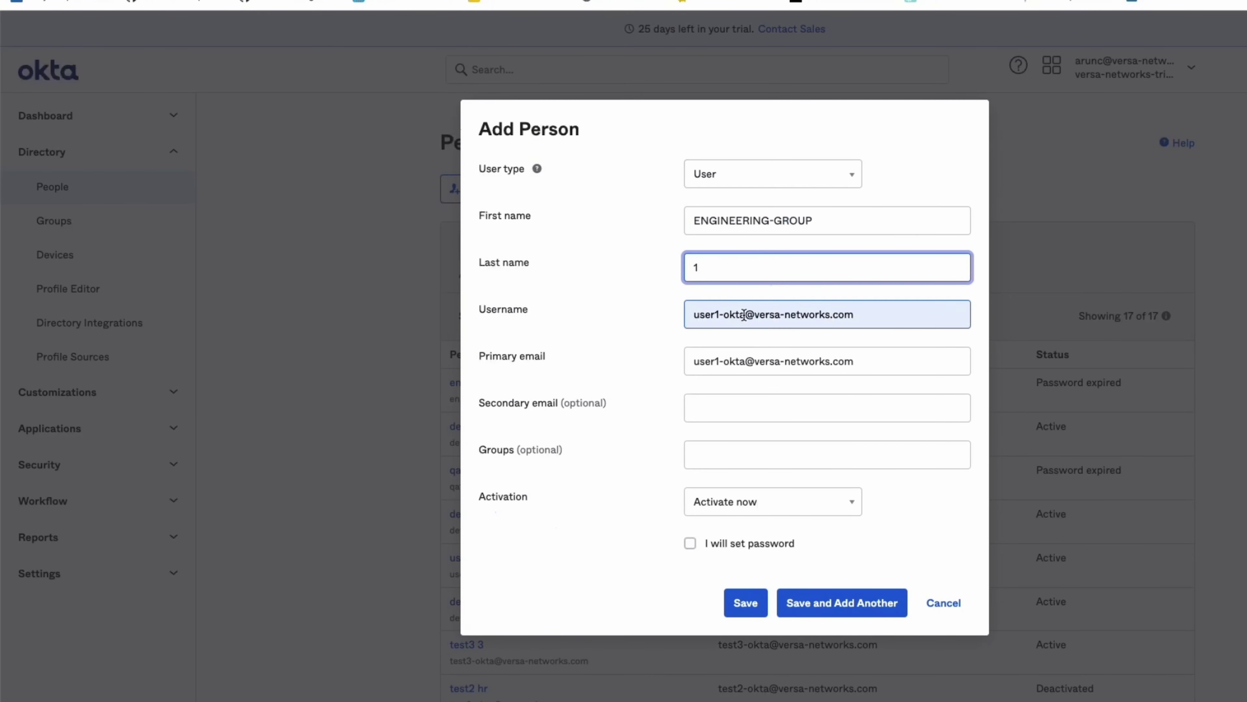
left_click_drag(744, 315, 696, 312)
key("ctrl+a")
key("ctrl+v")
key("Tab")
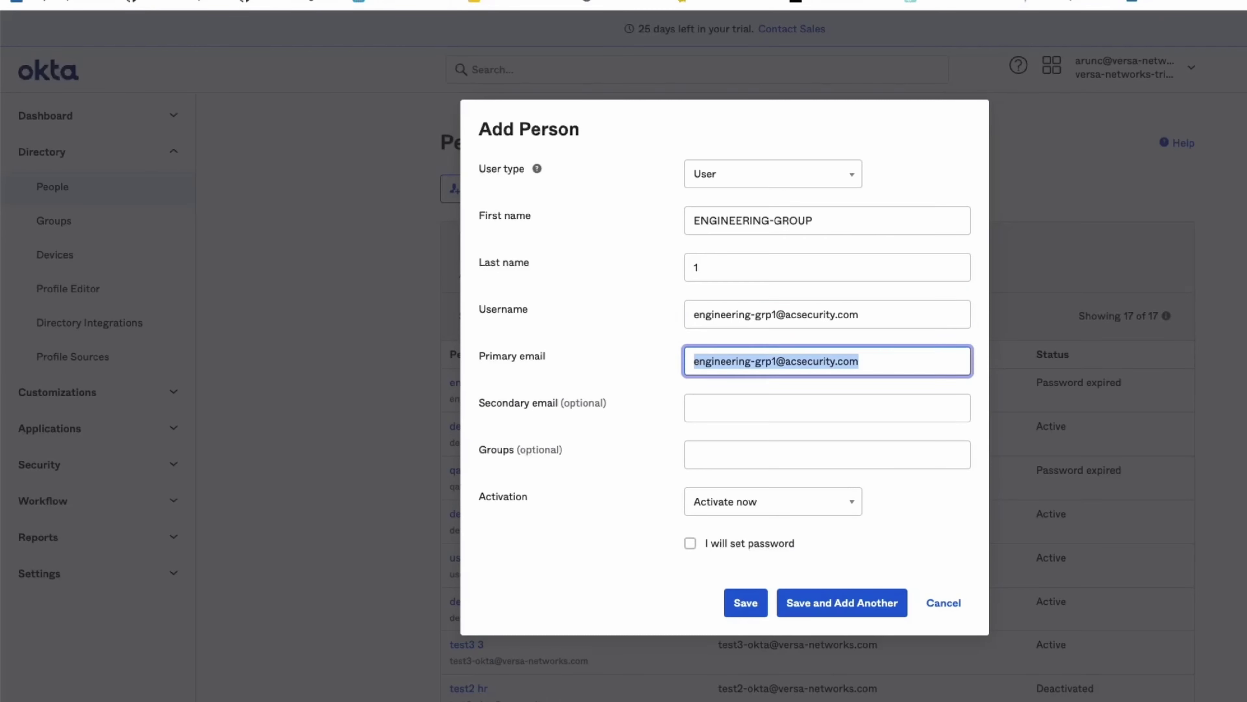
- Add the user to ENGINEERING-GROUP with an admin-set password, save, and search the people list
left_click(738, 453)
type("ENG")
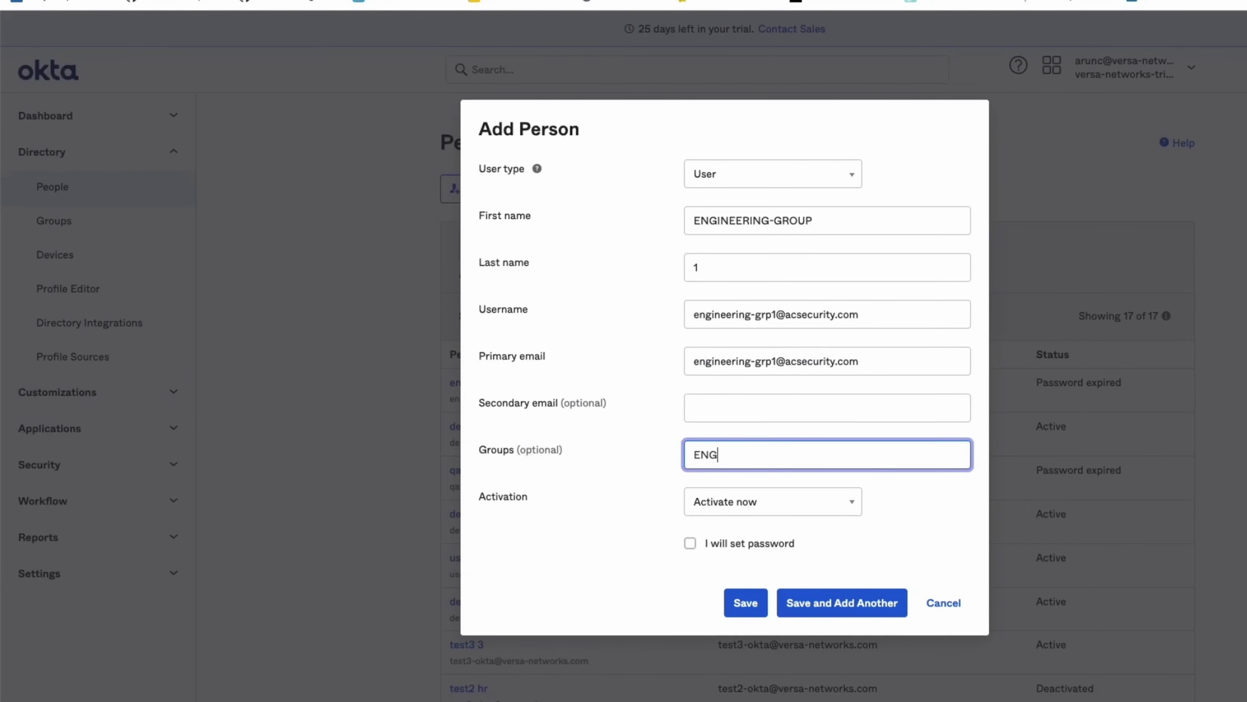
left_click(734, 484)
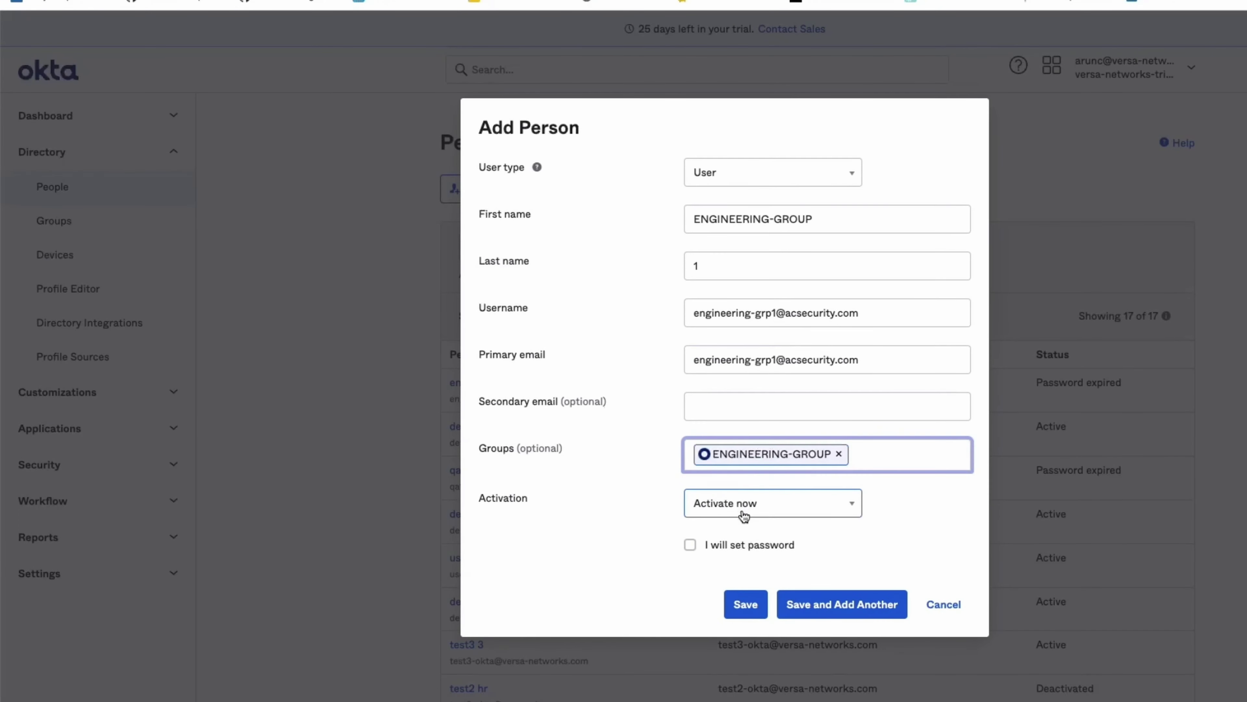
left_click(734, 541)
double_click(744, 529)
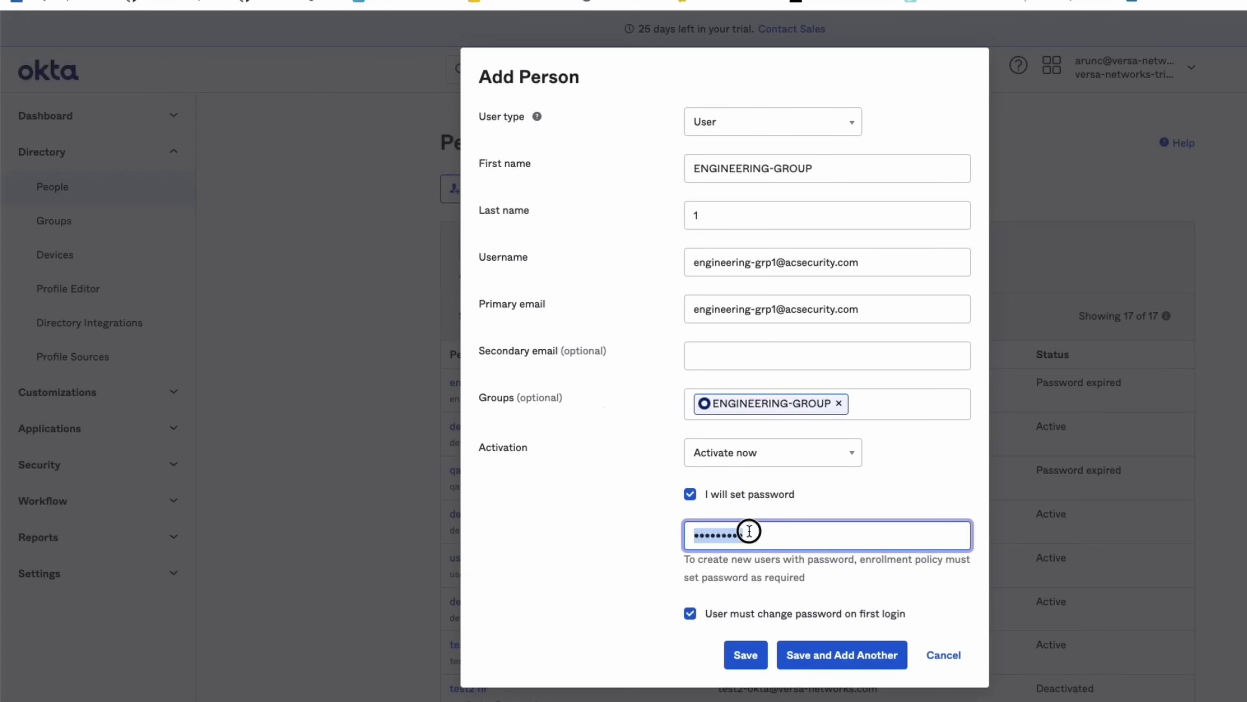
type("•••••")
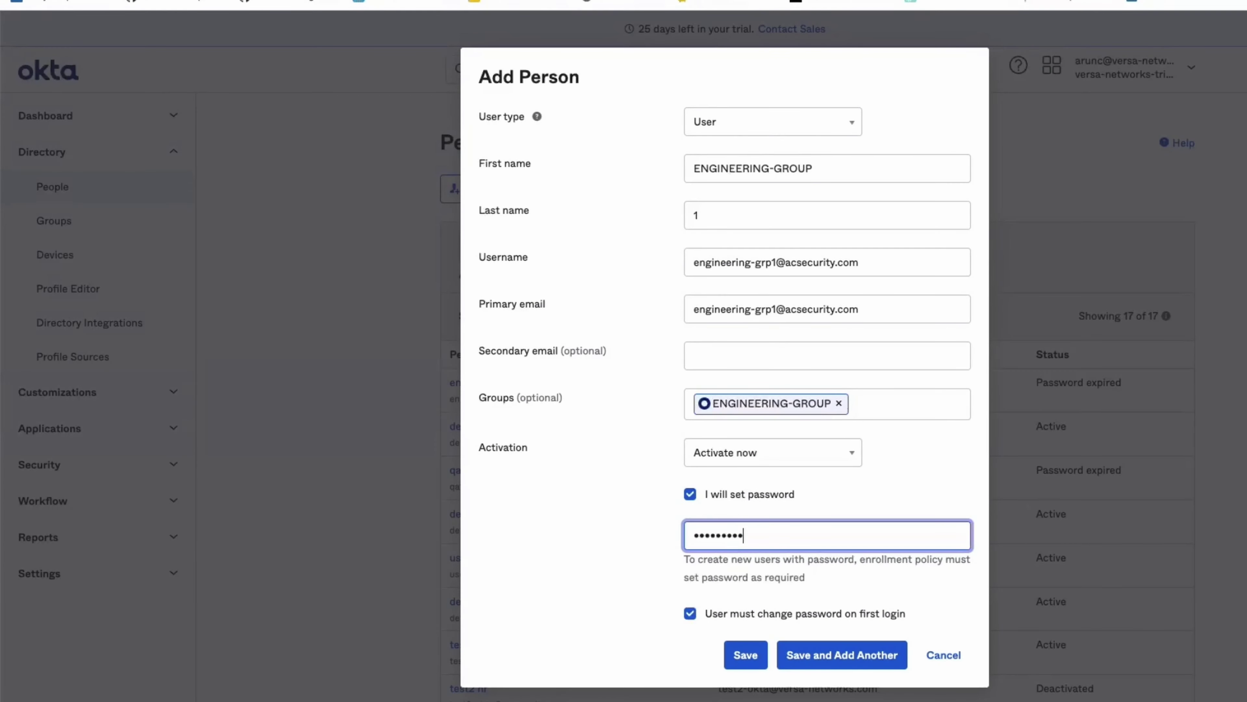
left_click(745, 658)
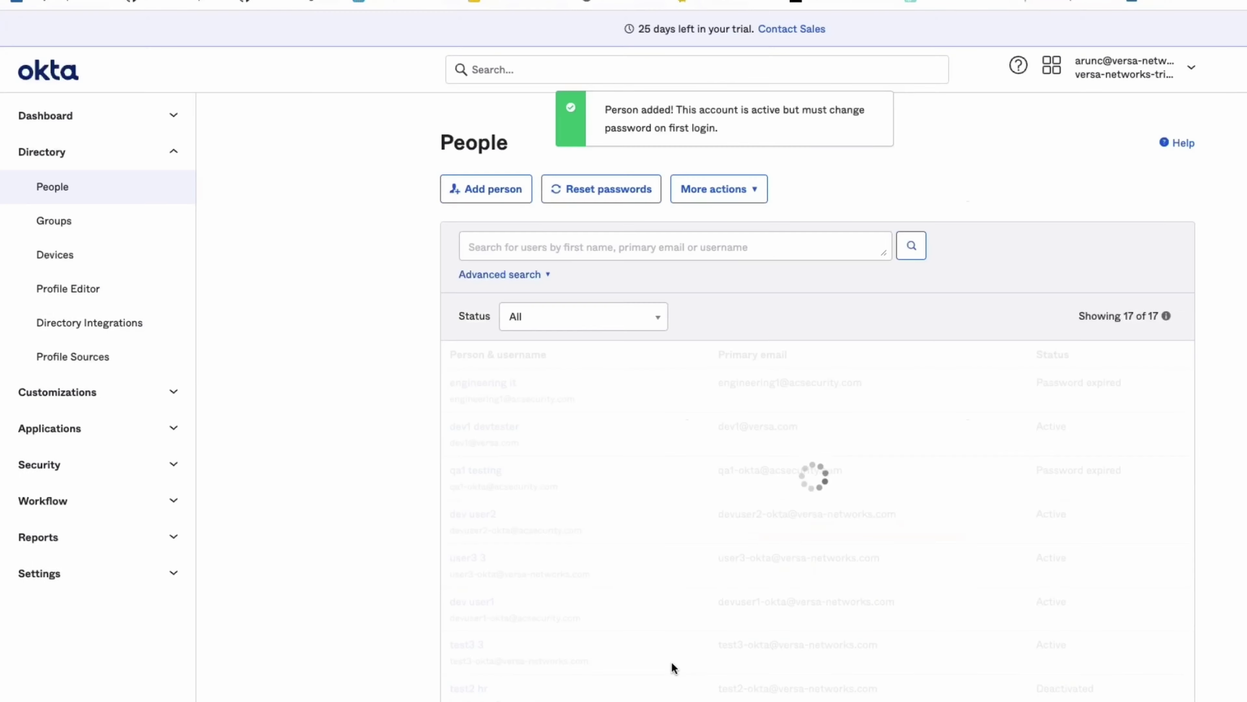
left_click(532, 246)
type("ENGINEEE")
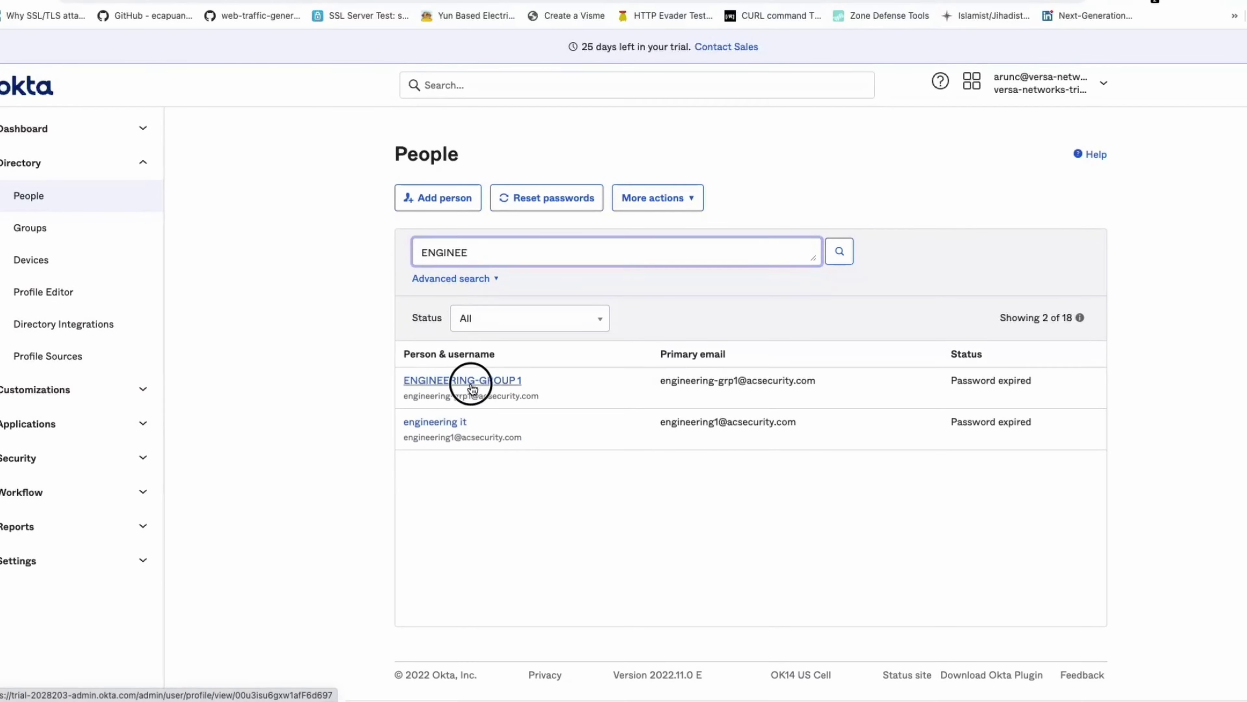
- Open the new user's profile and verify the sase-org1 assignment and ENGINEERING-GROUP membership
left_click(472, 389)
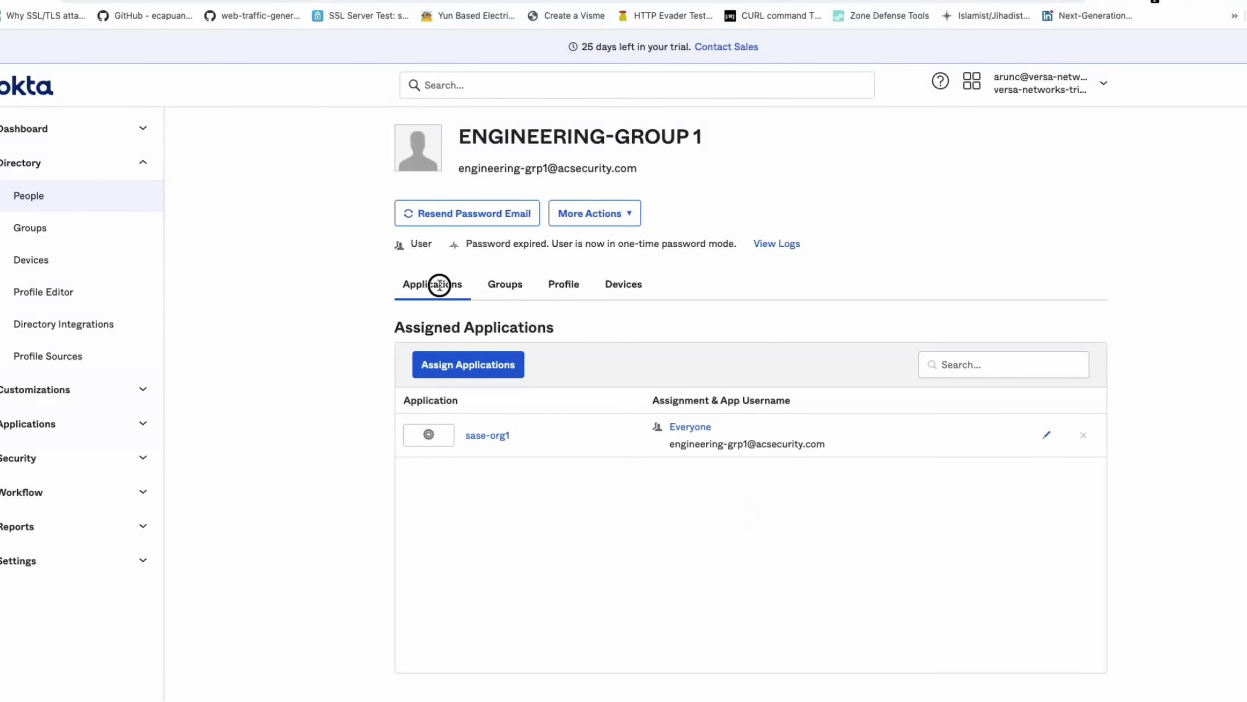
left_click(505, 284)
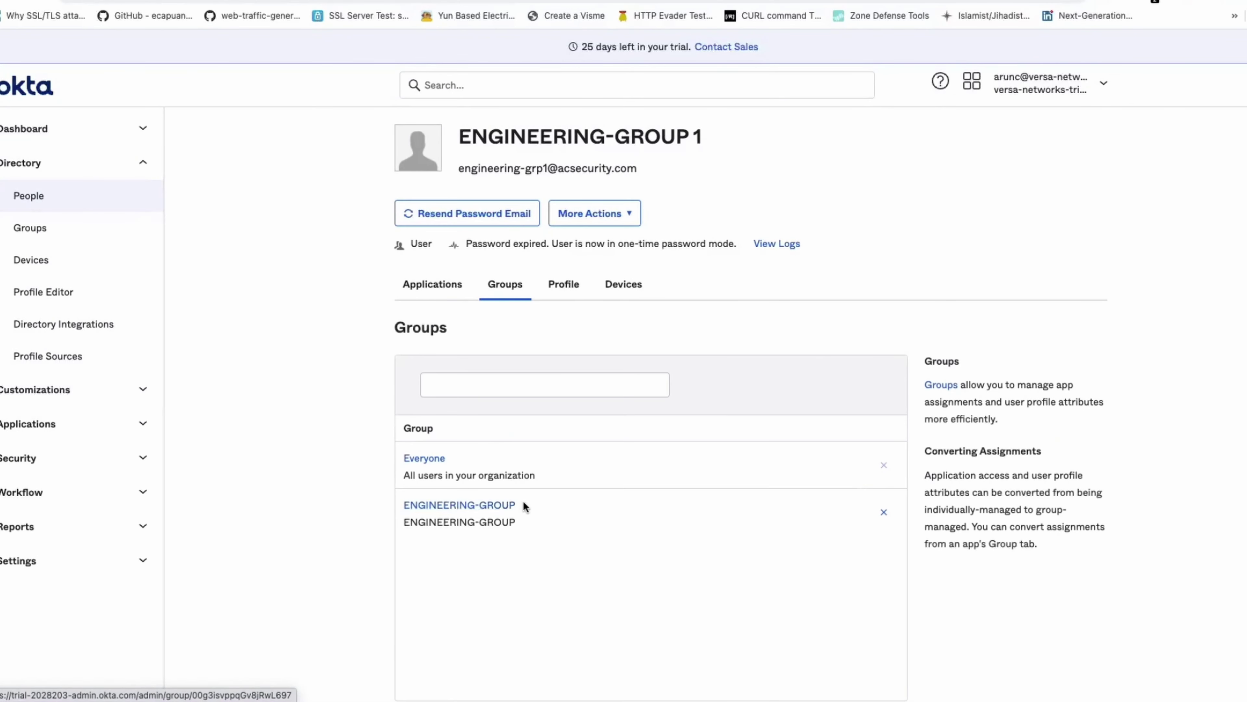
double_click(451, 504)
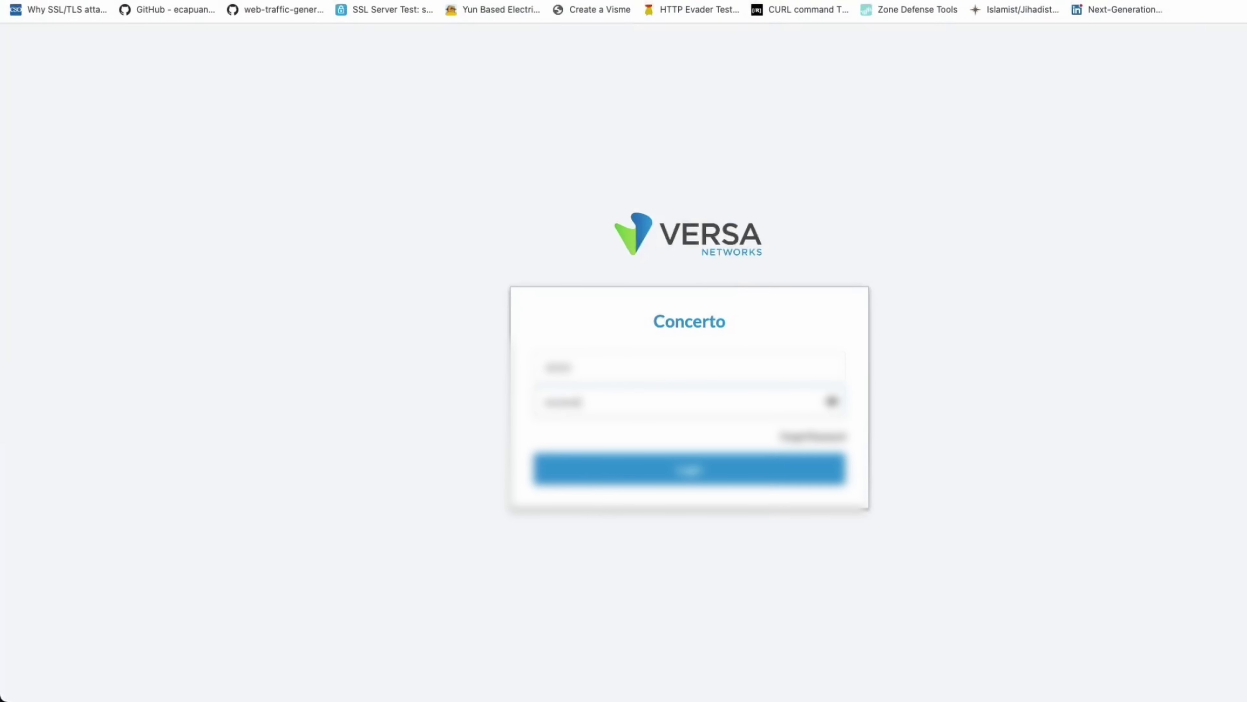
- Log in to Concerto and open sase-org1's Configure > Settings > Users and Groups page
key("Return")
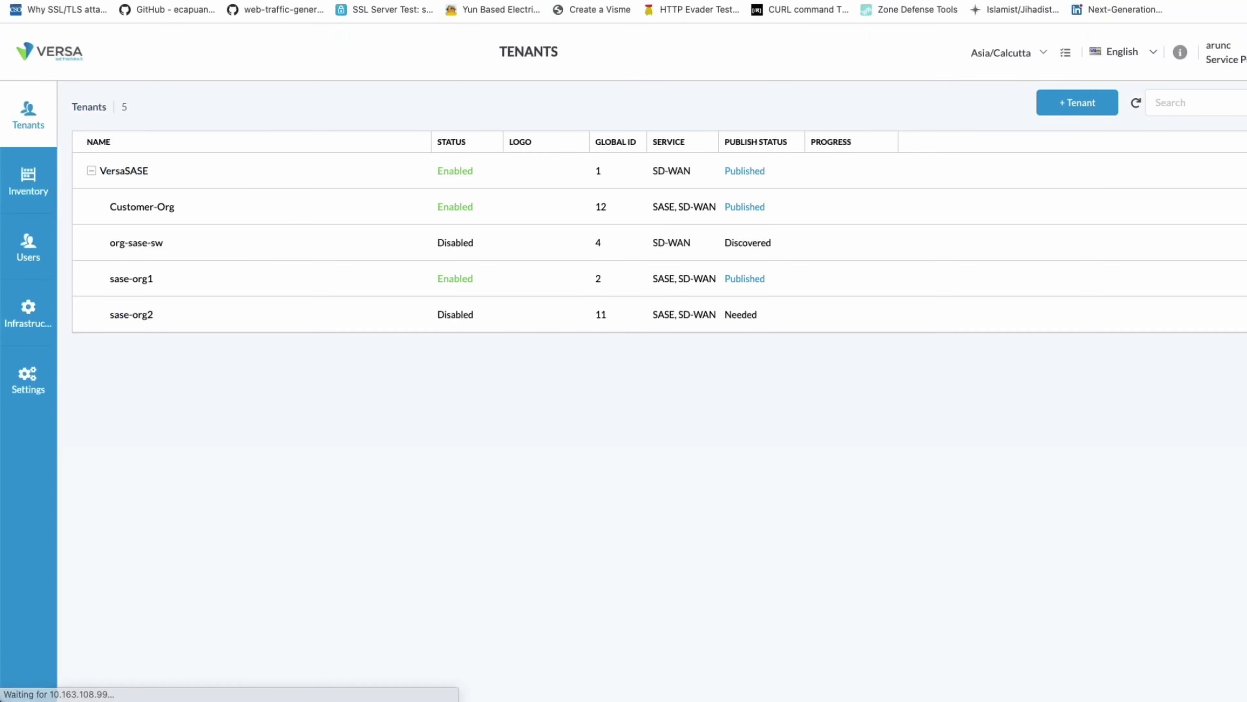
left_click(163, 281)
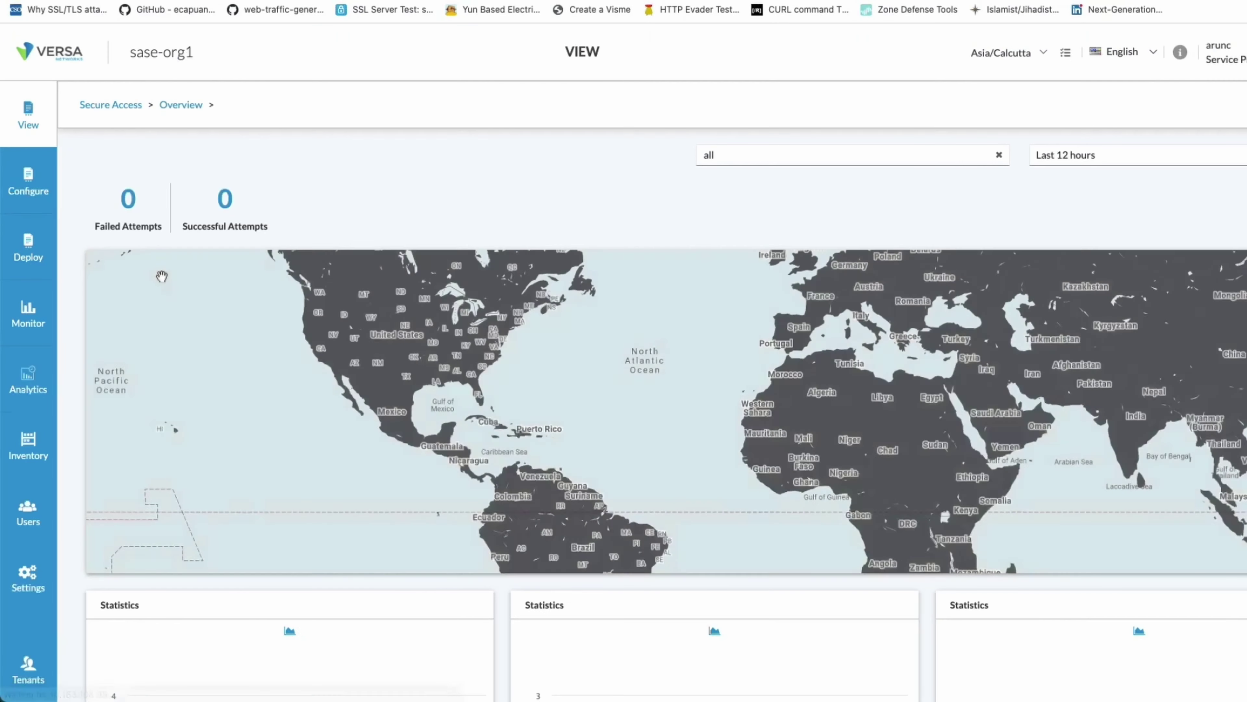
double_click(174, 51)
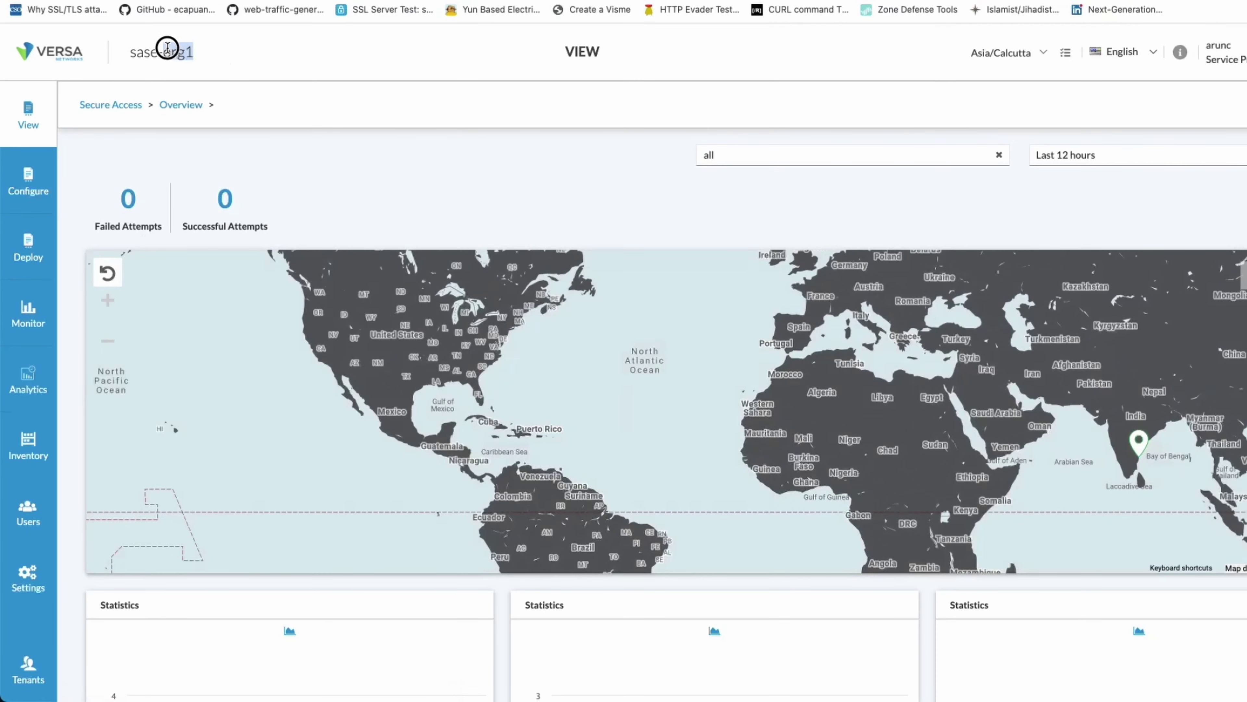
left_click(22, 191)
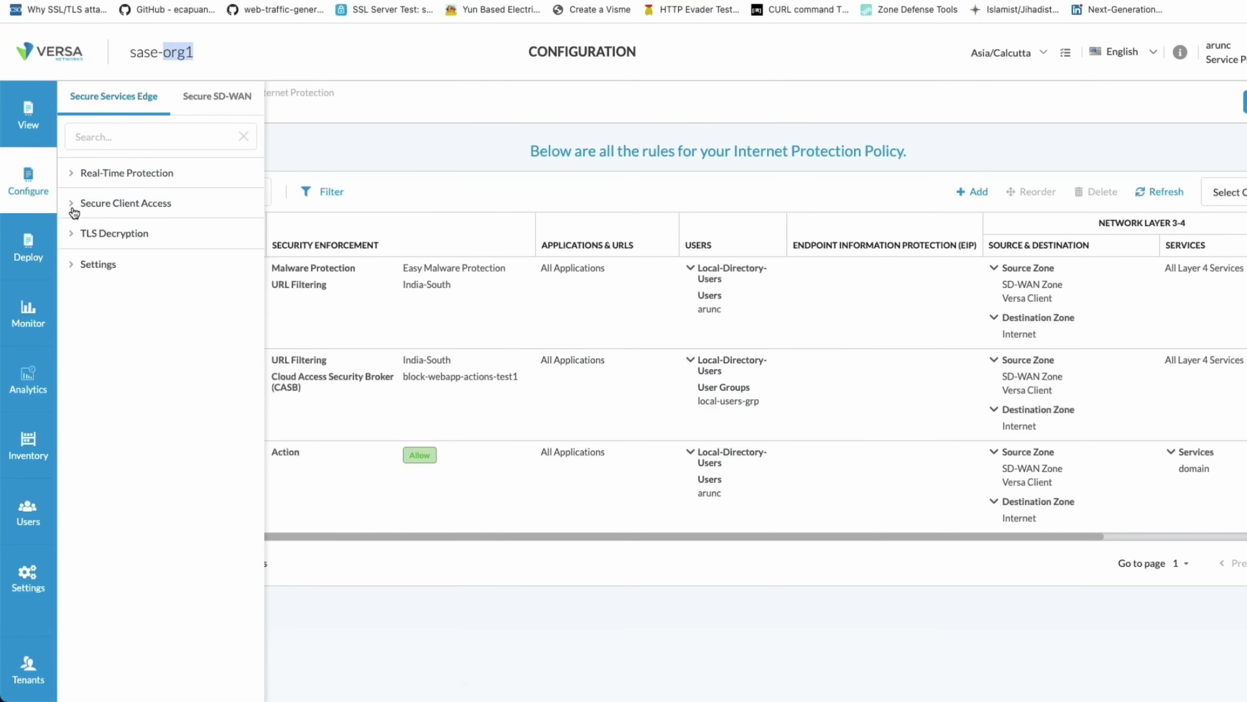
left_click(80, 265)
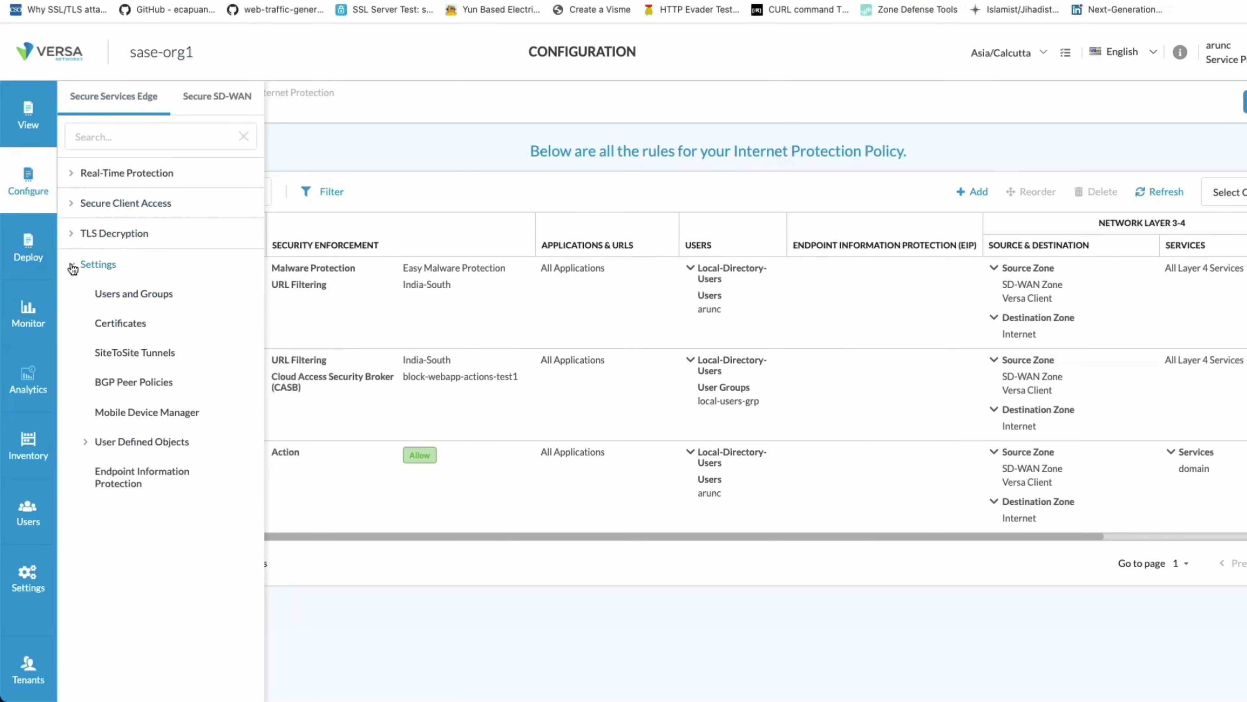
left_click(123, 300)
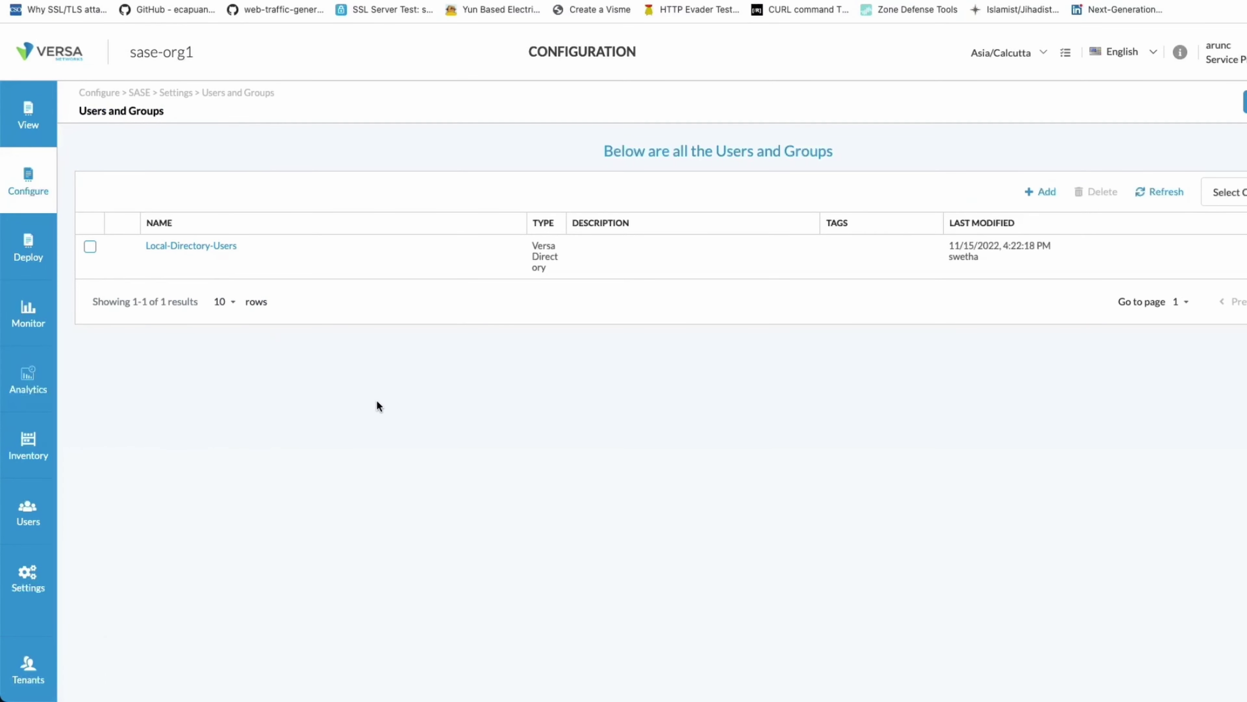
- Add a new users-and-groups profile with SAML authentication and focus the Single Sign-on URL field
left_click(1041, 191)
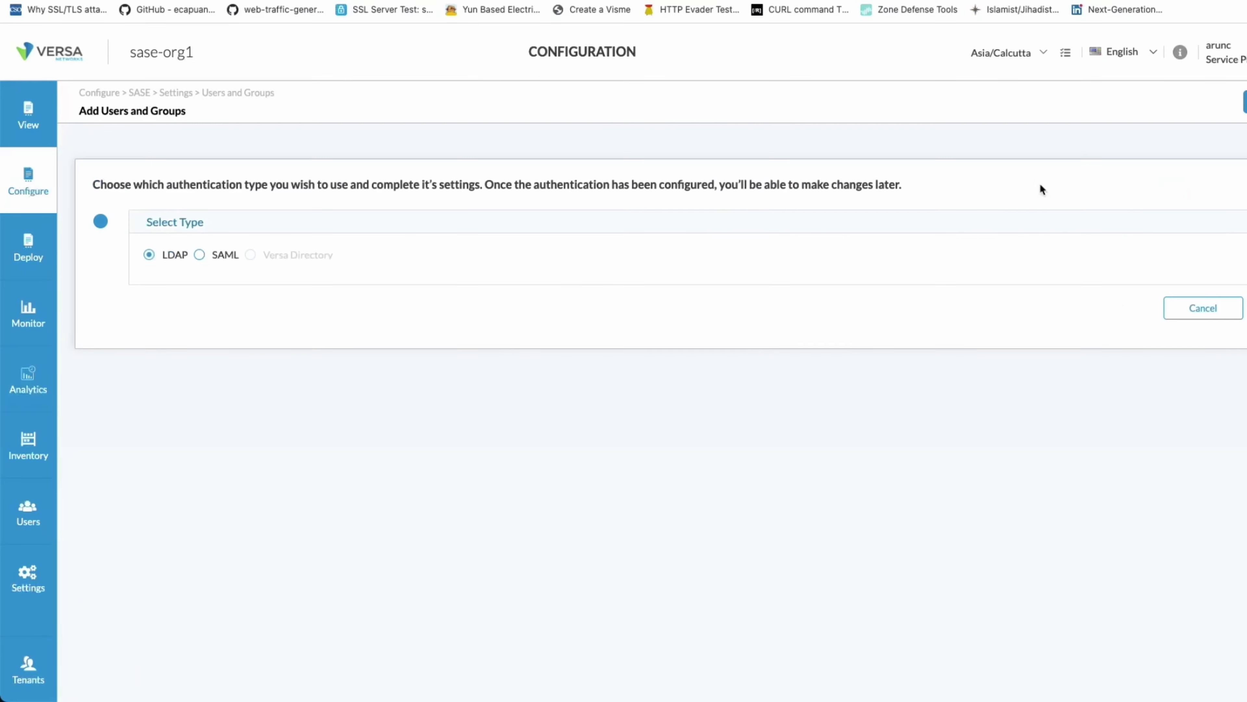
left_click(225, 264)
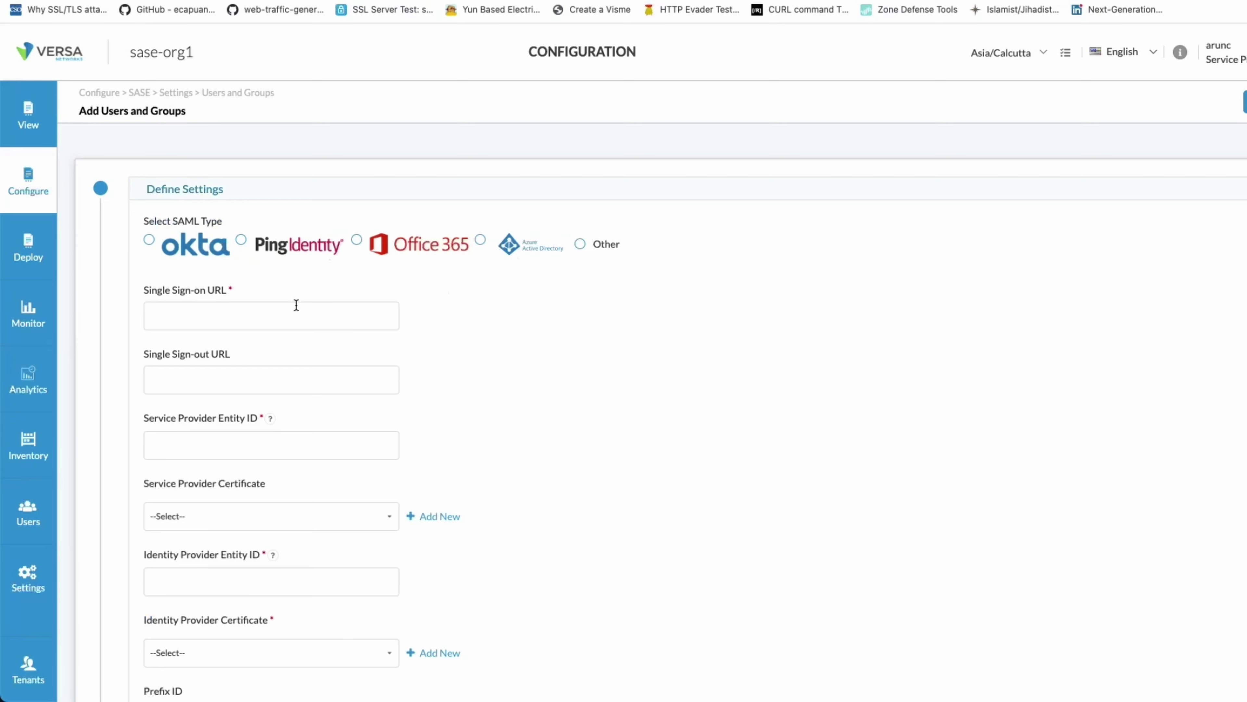
left_click(300, 325)
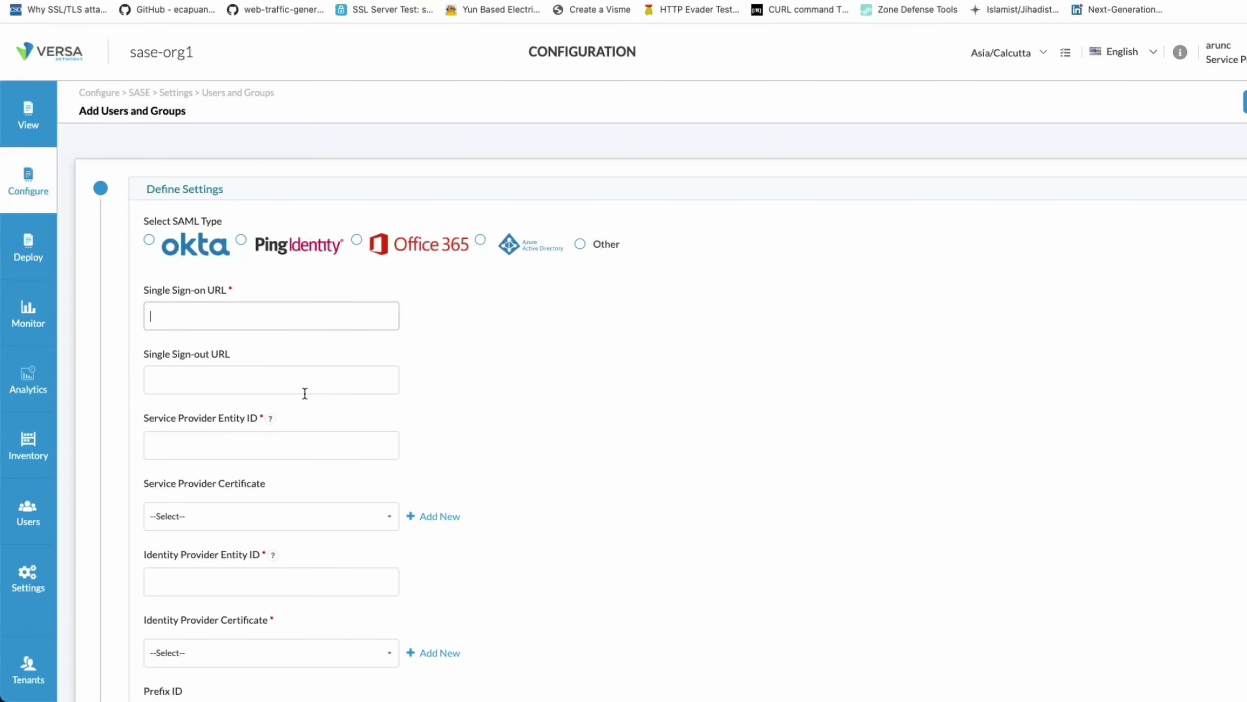
left_click(301, 436)
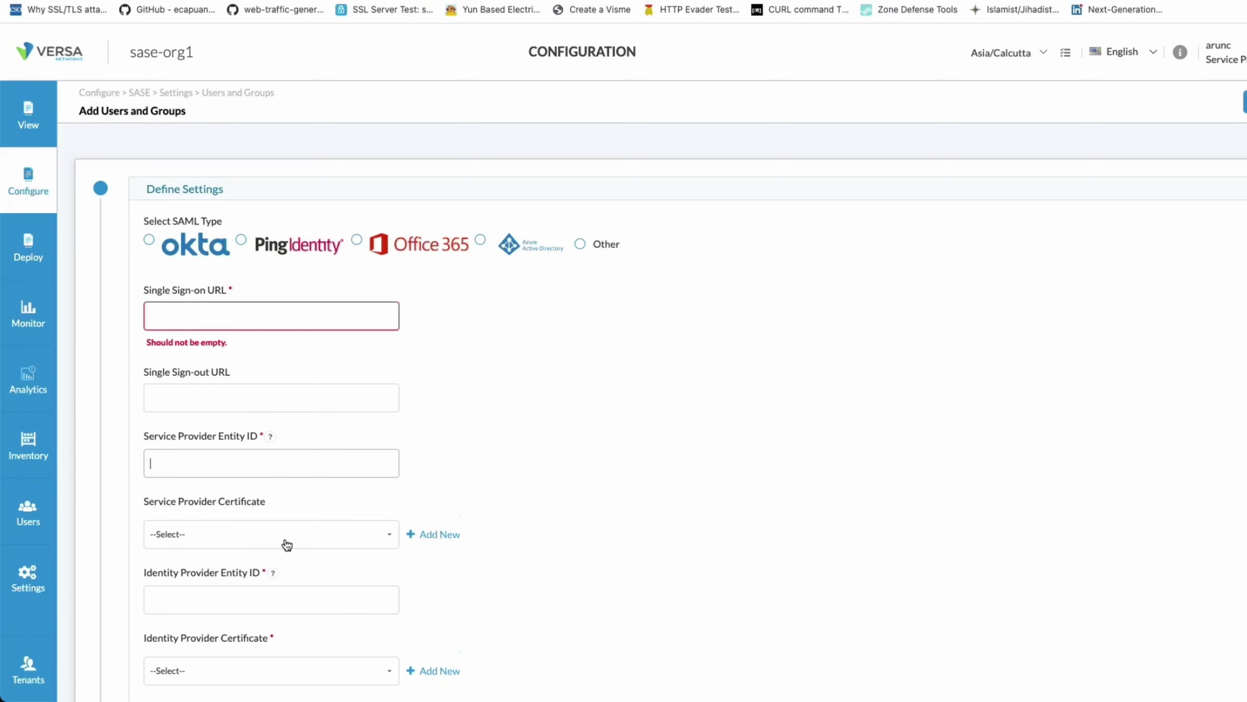
- Work through the Service Provider and Identity Provider Entity ID fields of the SAML form
scroll(287, 544, "down", 1)
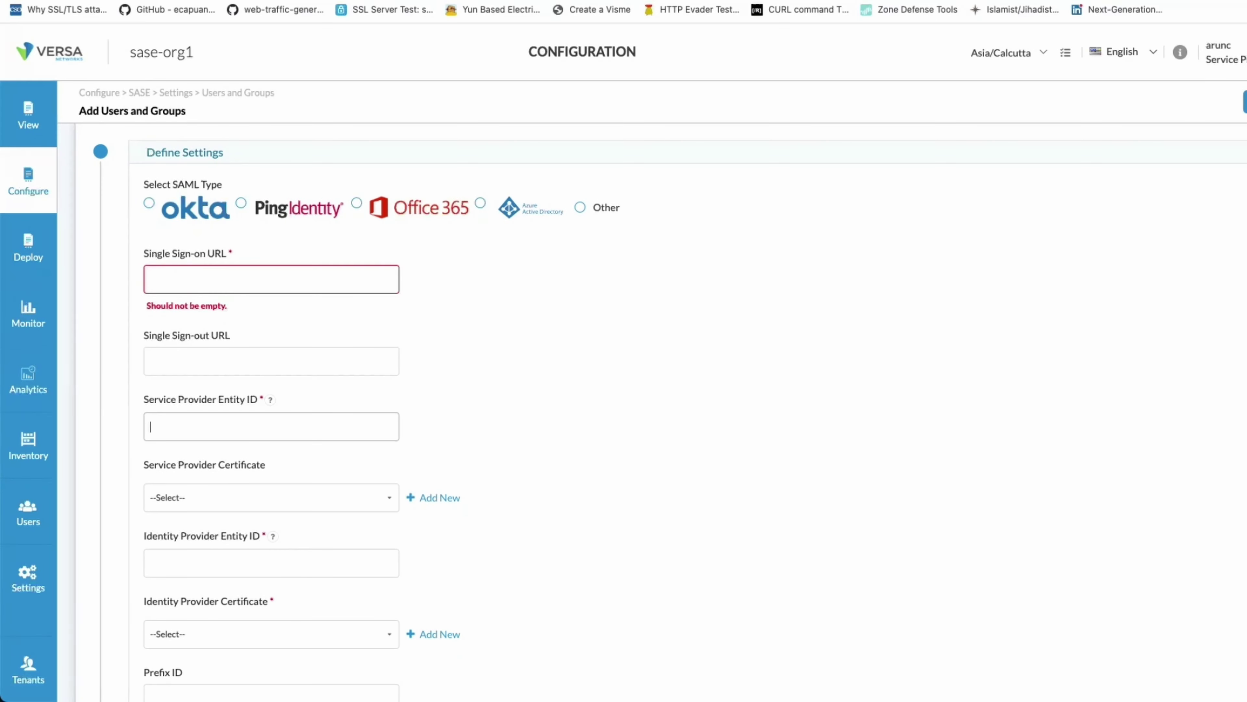
left_click(252, 565)
left_click(250, 639)
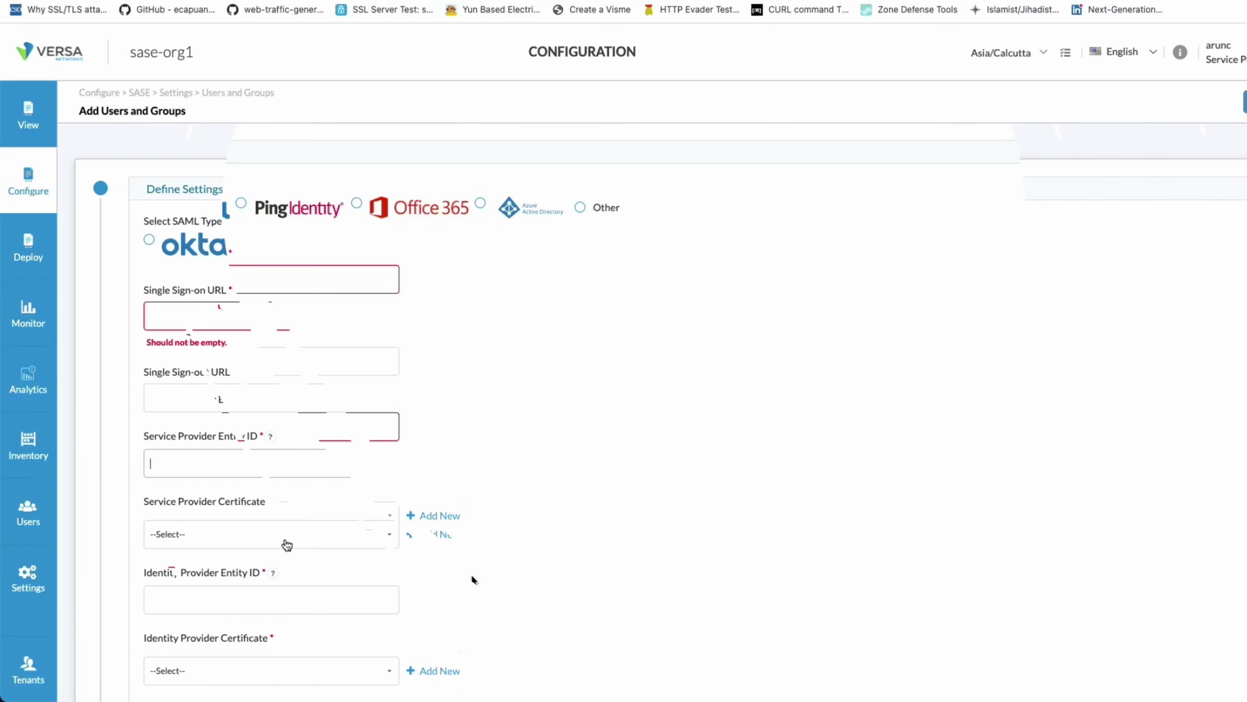
scroll(287, 545, "down", 1)
left_click(285, 565)
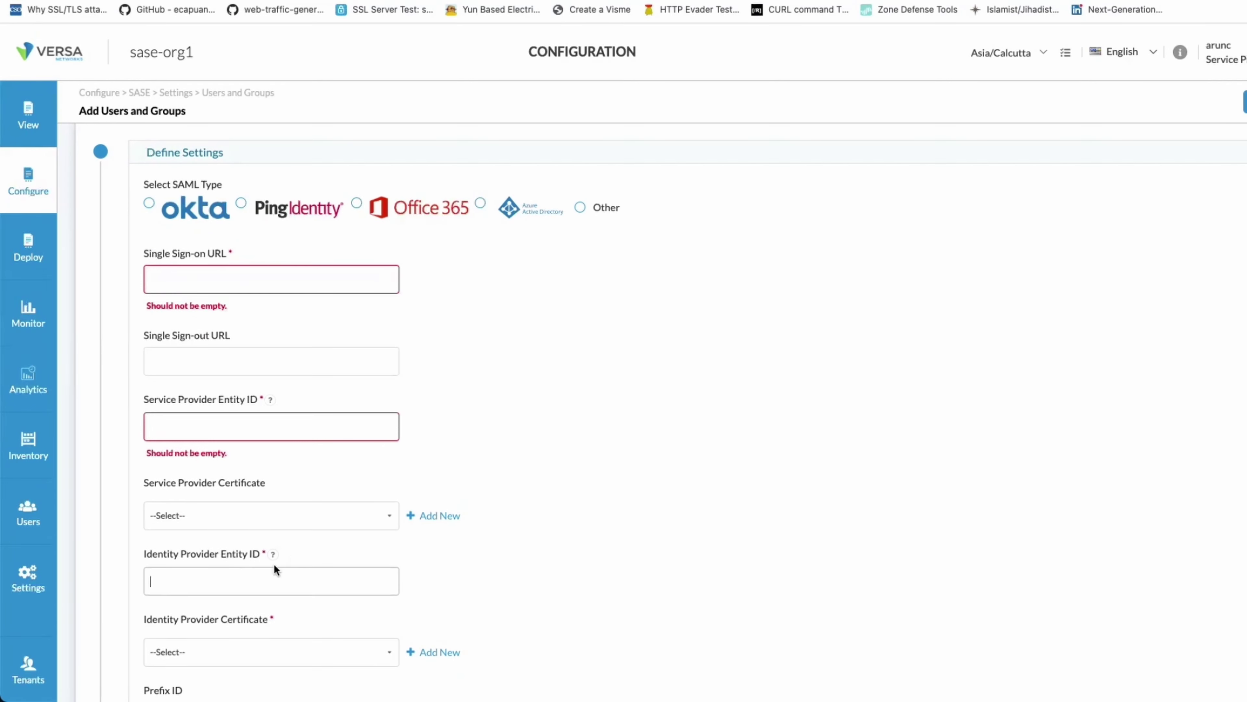
left_click(250, 640)
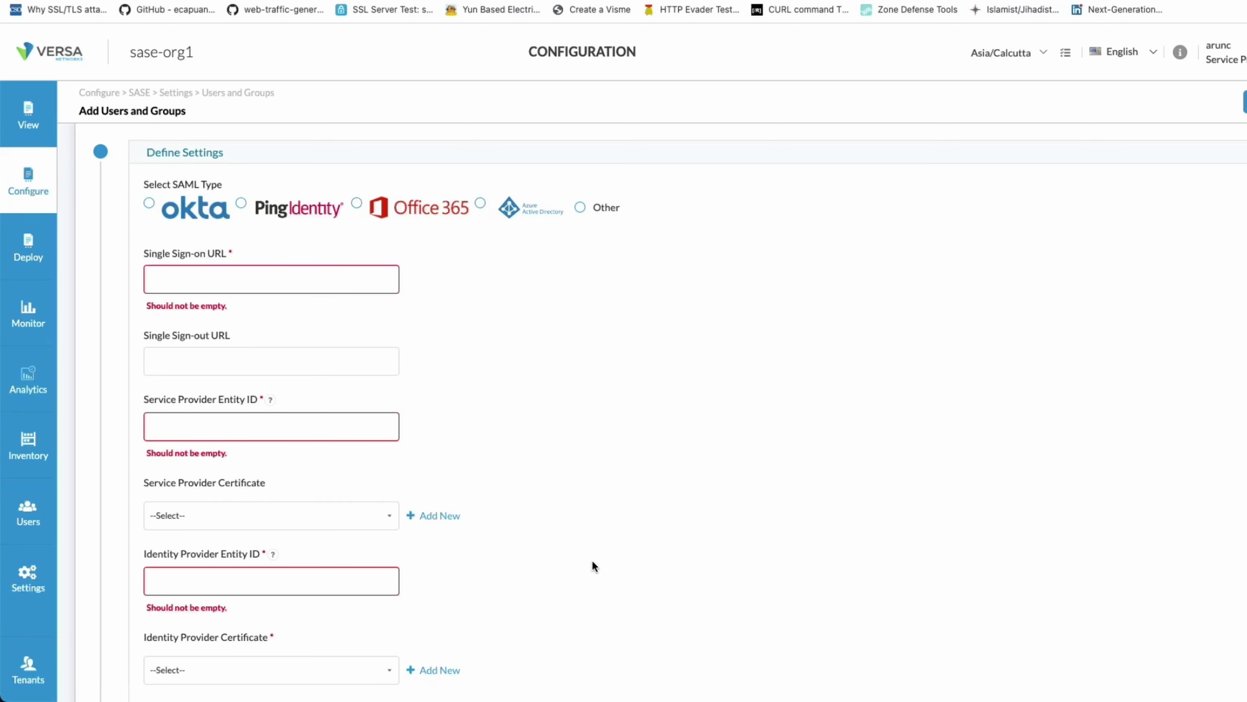
scroll(287, 545, "down", 1)
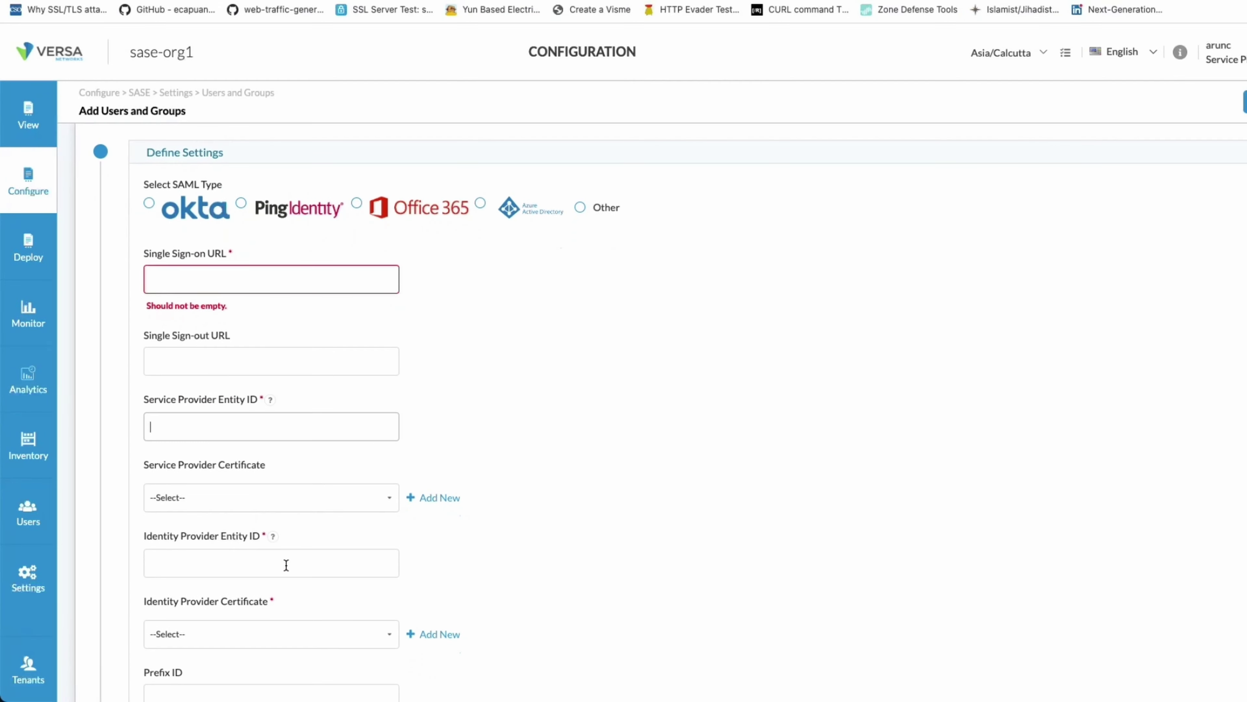
left_click(285, 564)
left_click(250, 640)
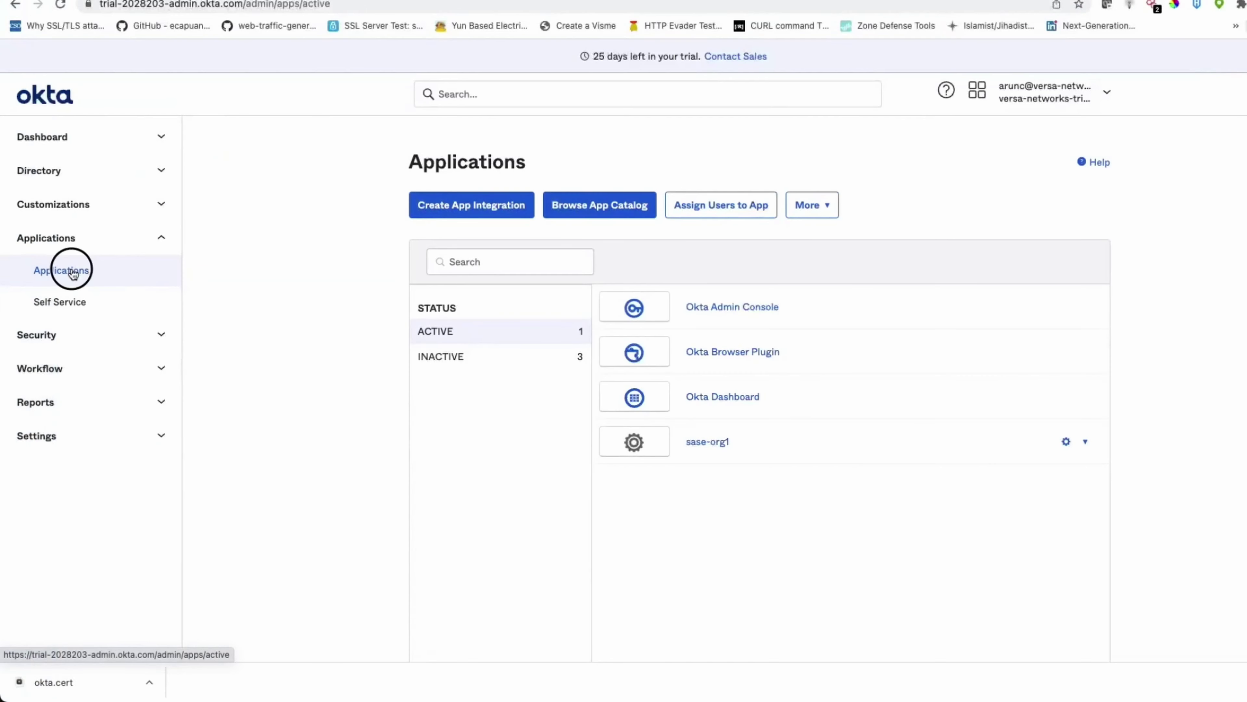
- Bring up sase-org1's sign-on settings and its SAML setup instructions in Okta
left_click(73, 274)
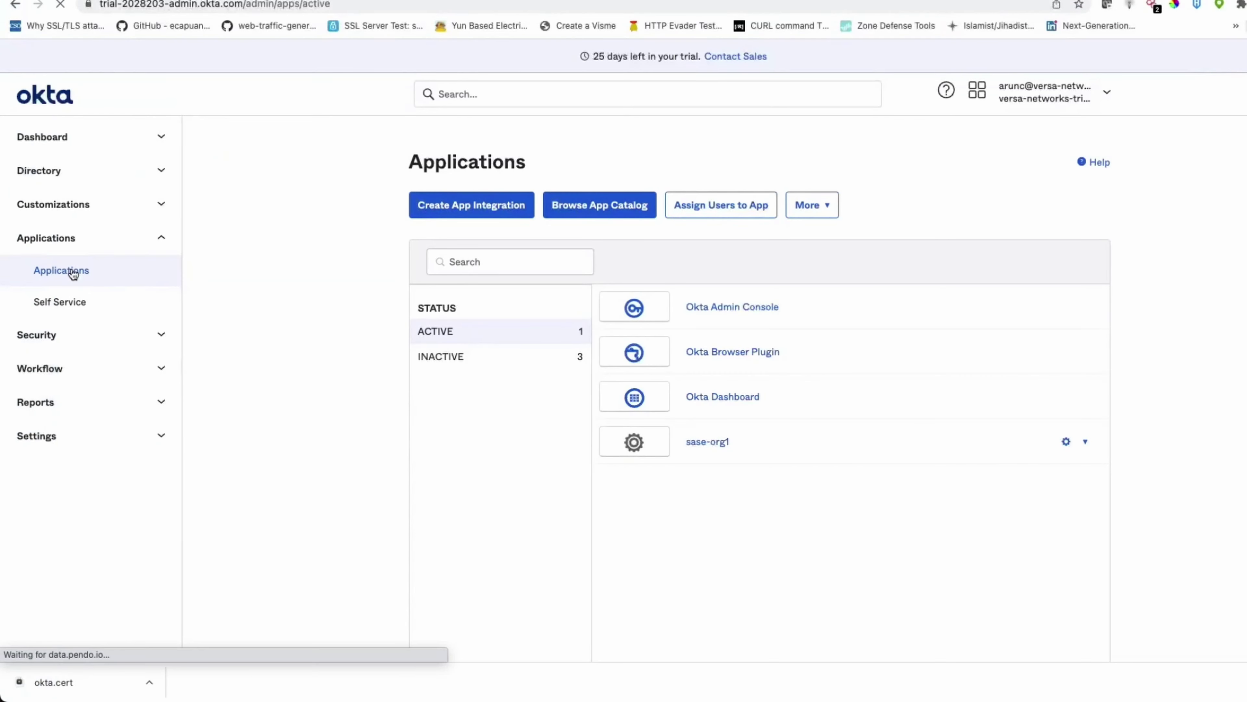
left_click(697, 445)
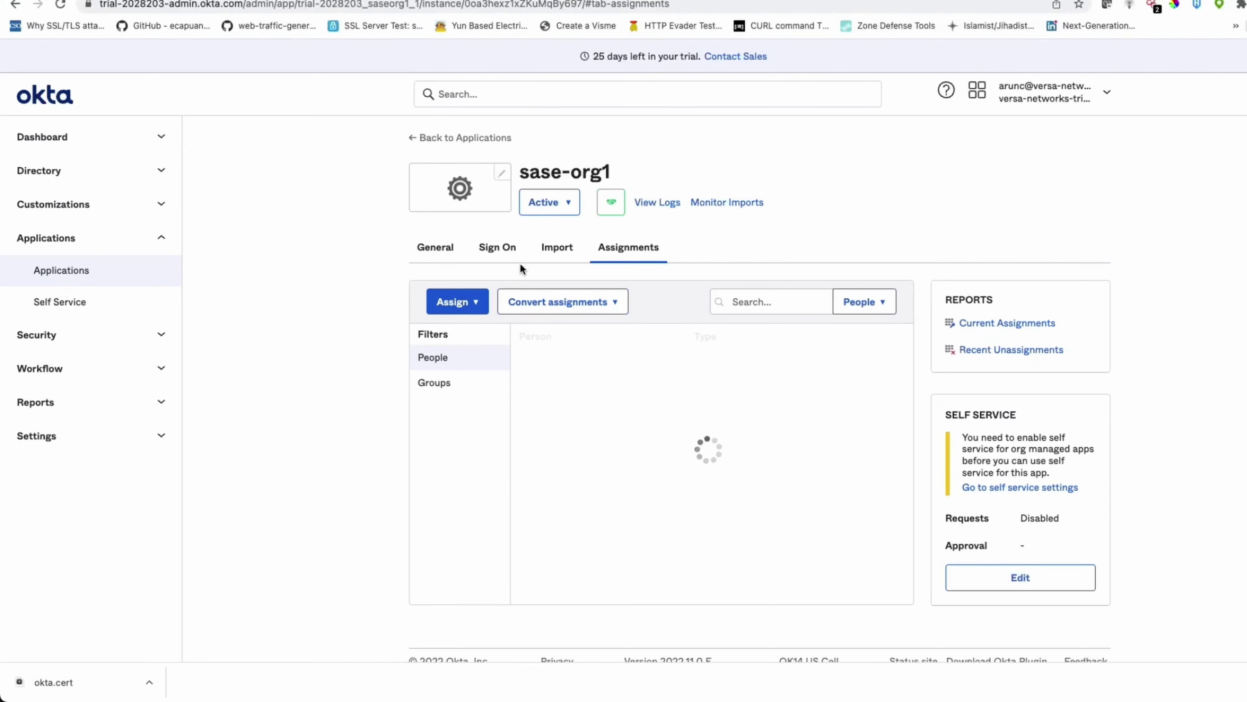
left_click(496, 245)
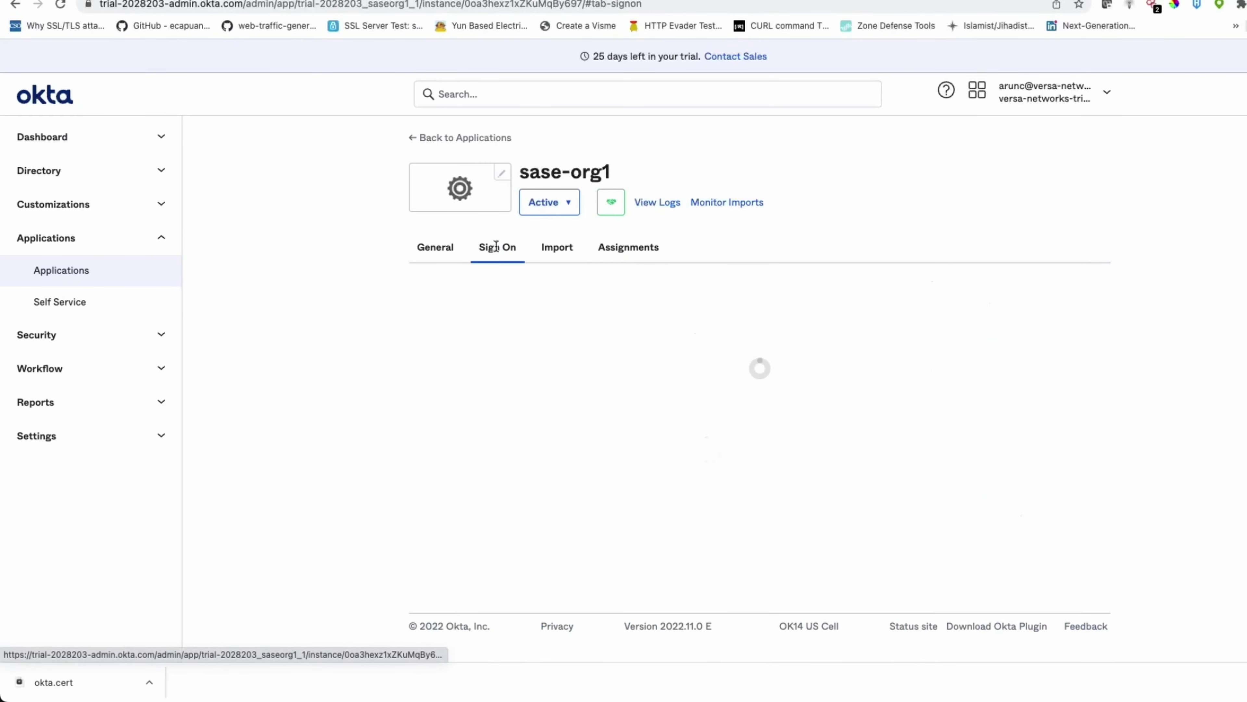
scroll(539, 288, "down", 5)
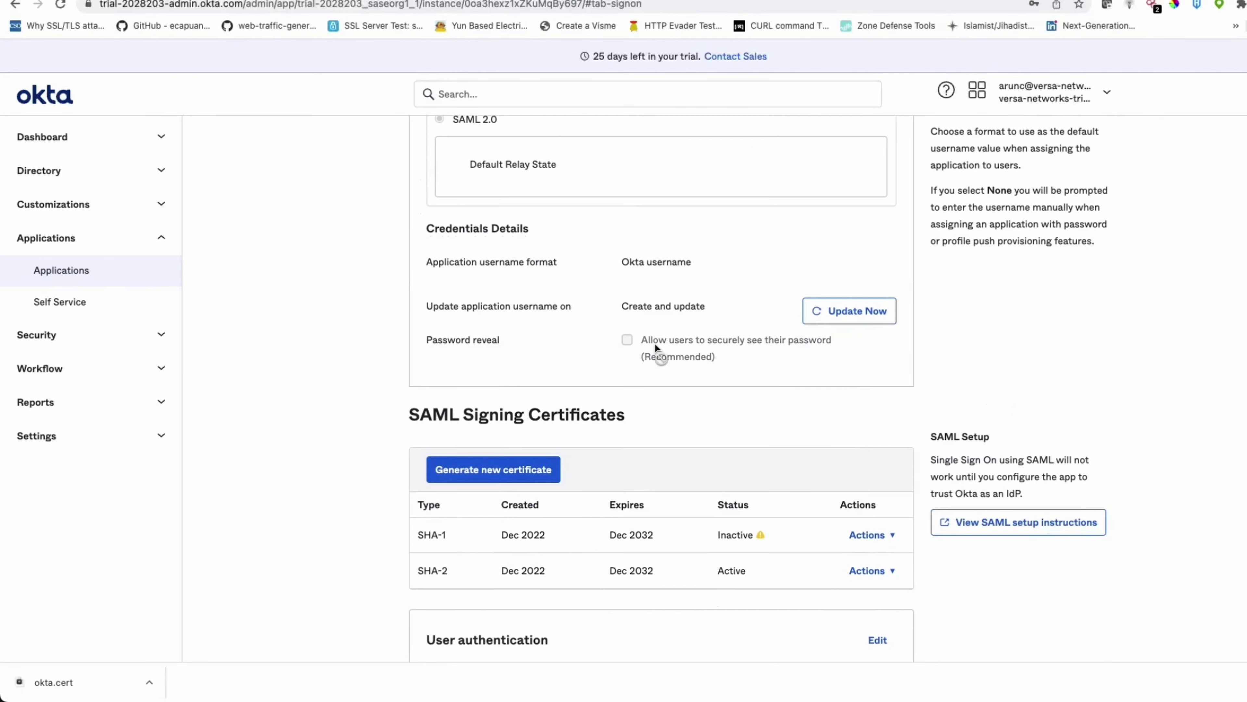
left_click(1006, 517)
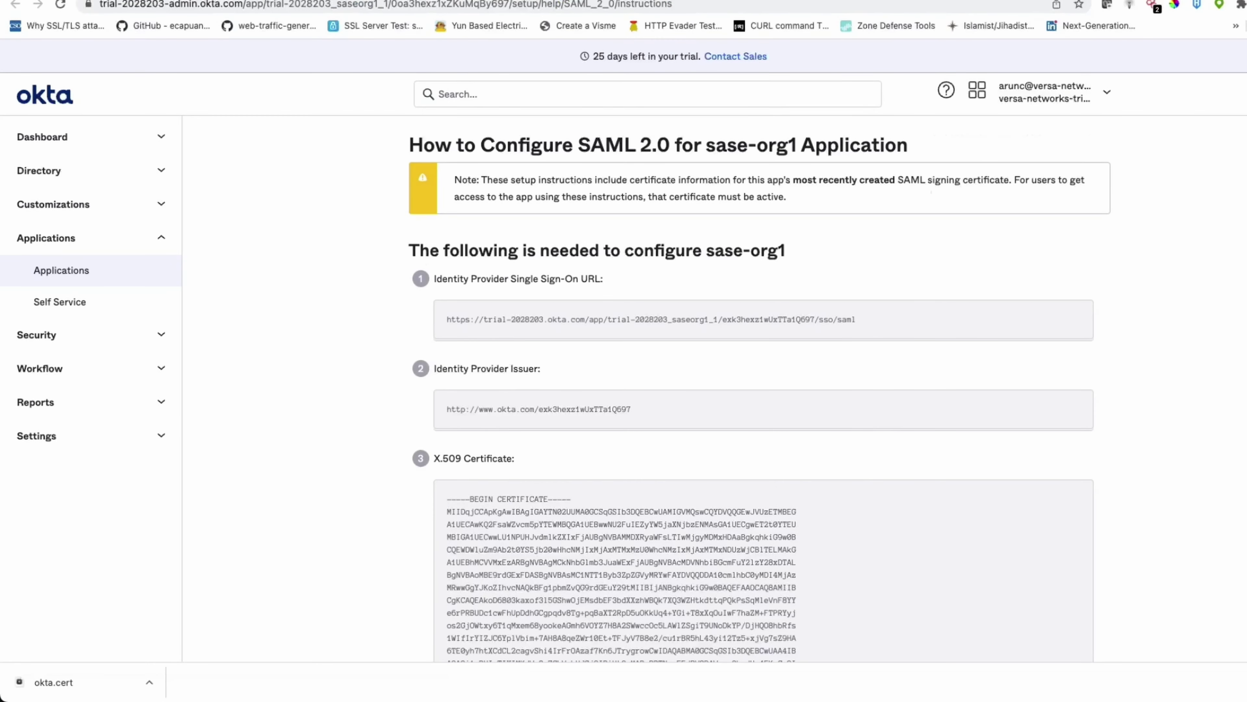
- Copy Okta's SSO URL and Issuer into Versa's Single Sign-on URL and Identity Provider Entity ID
triple_click(874, 315)
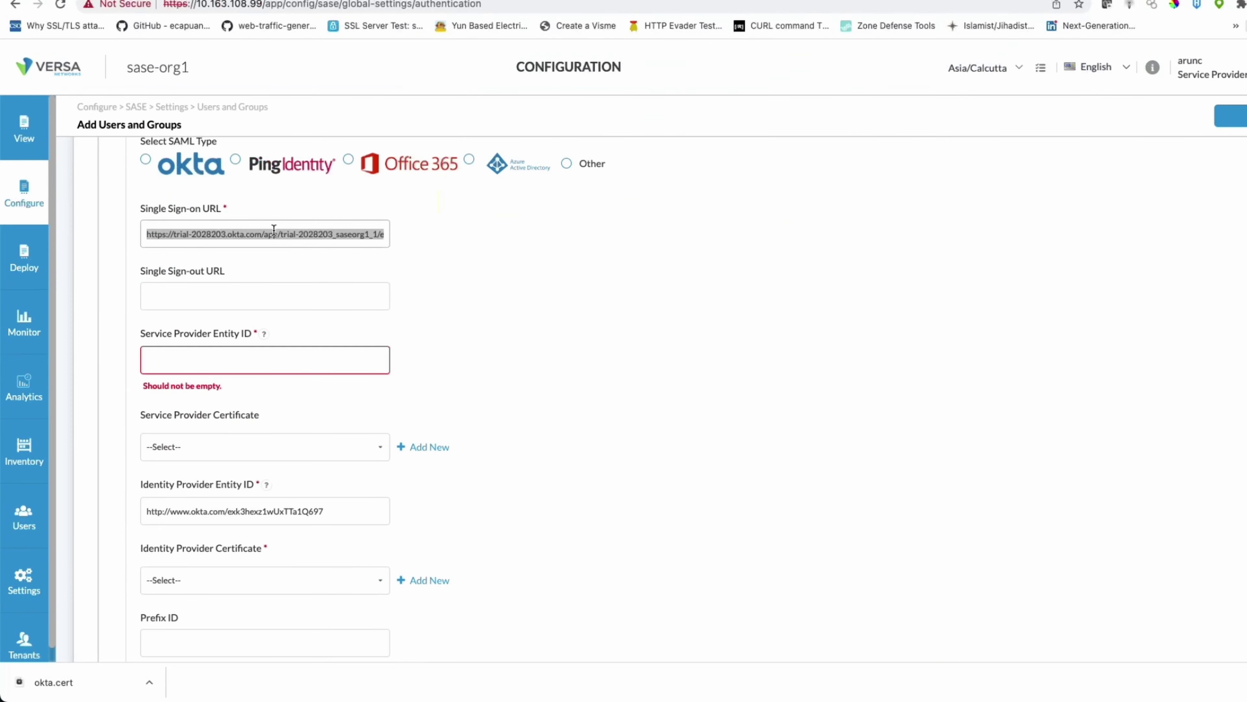
left_click(280, 231)
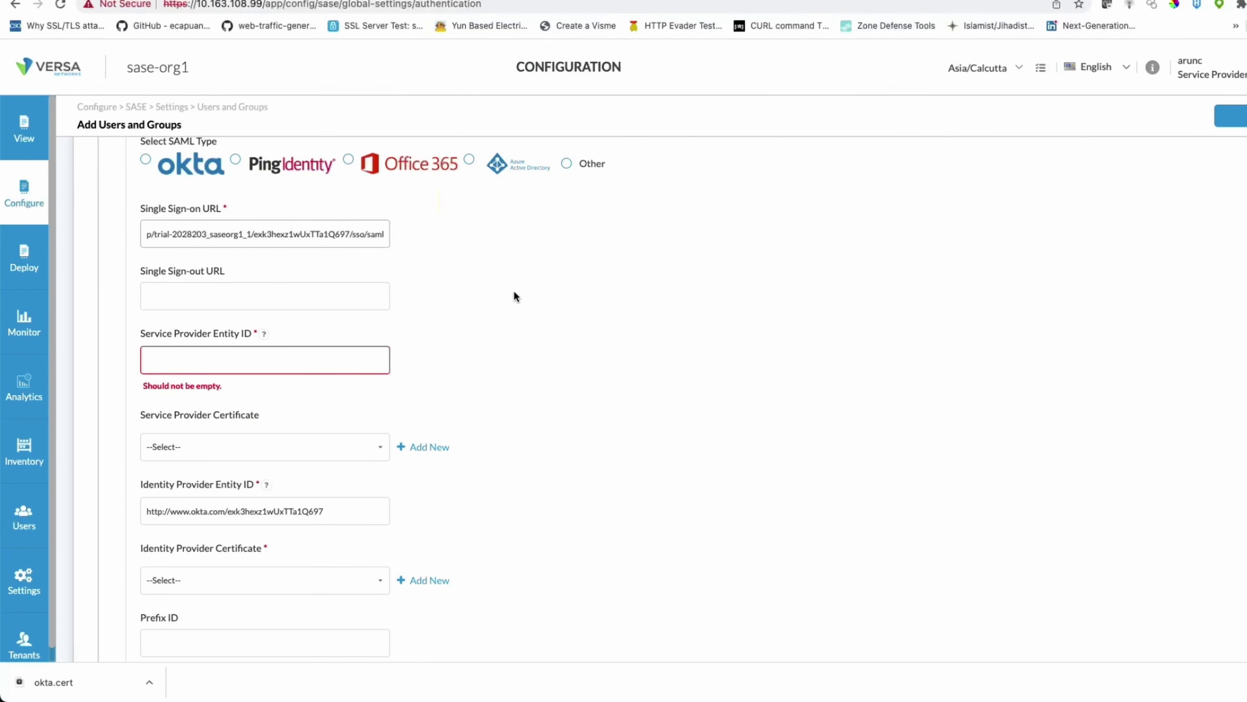
left_click(1045, 1)
left_click_drag(643, 411, 451, 406)
double_click(460, 407)
triple_click(460, 403)
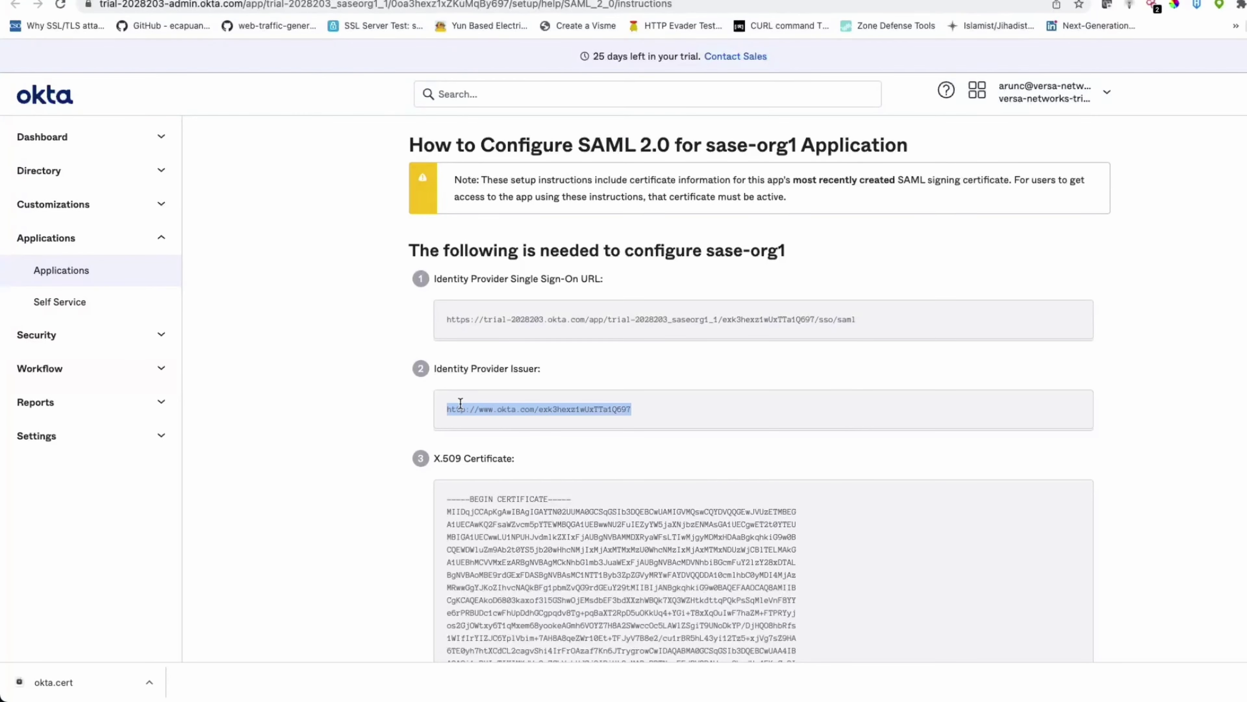
left_click(687, 1)
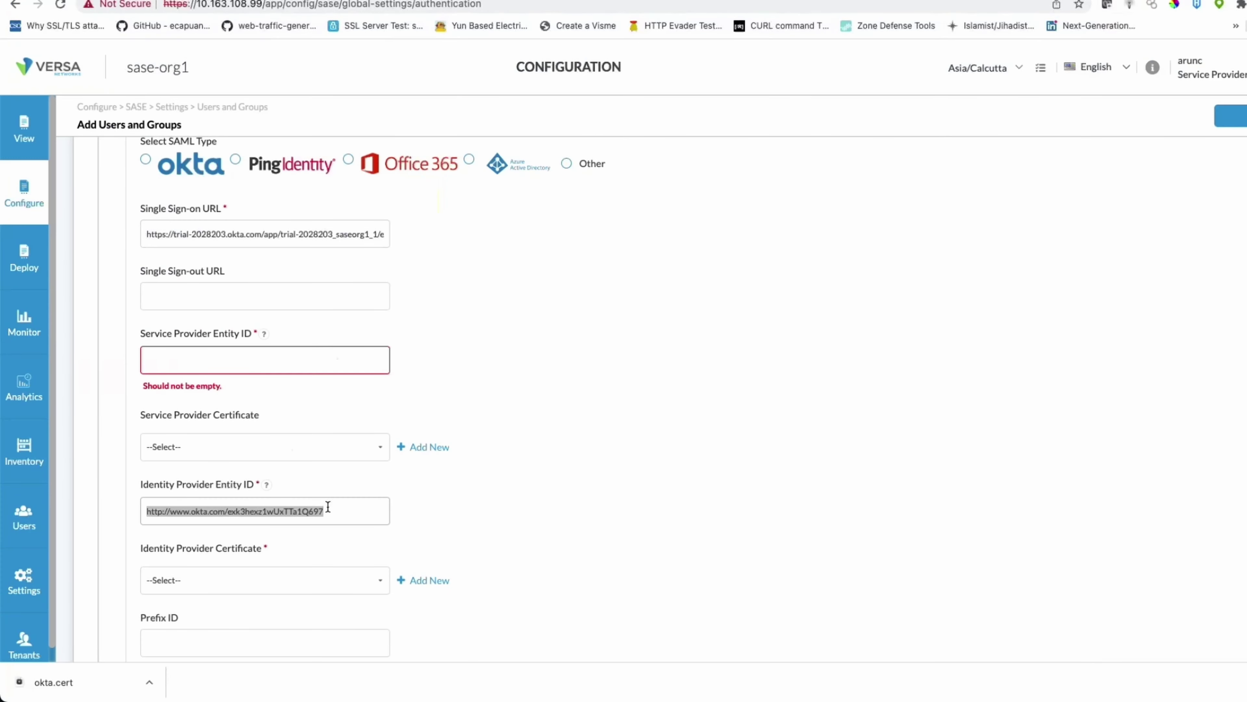
left_click(328, 506)
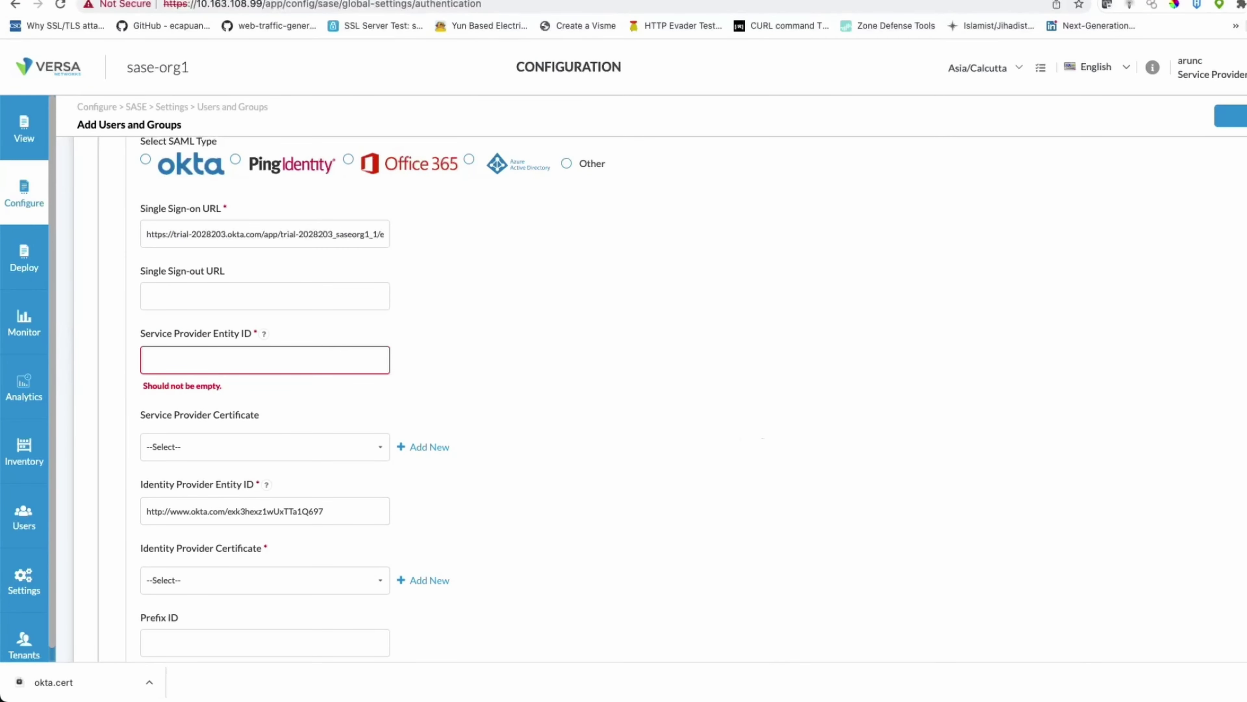
- Copy the Audience Restriction URL from sase-org1's General SAML settings
key("ctrl+shift+Tab")
scroll(547, 486, "down", 5)
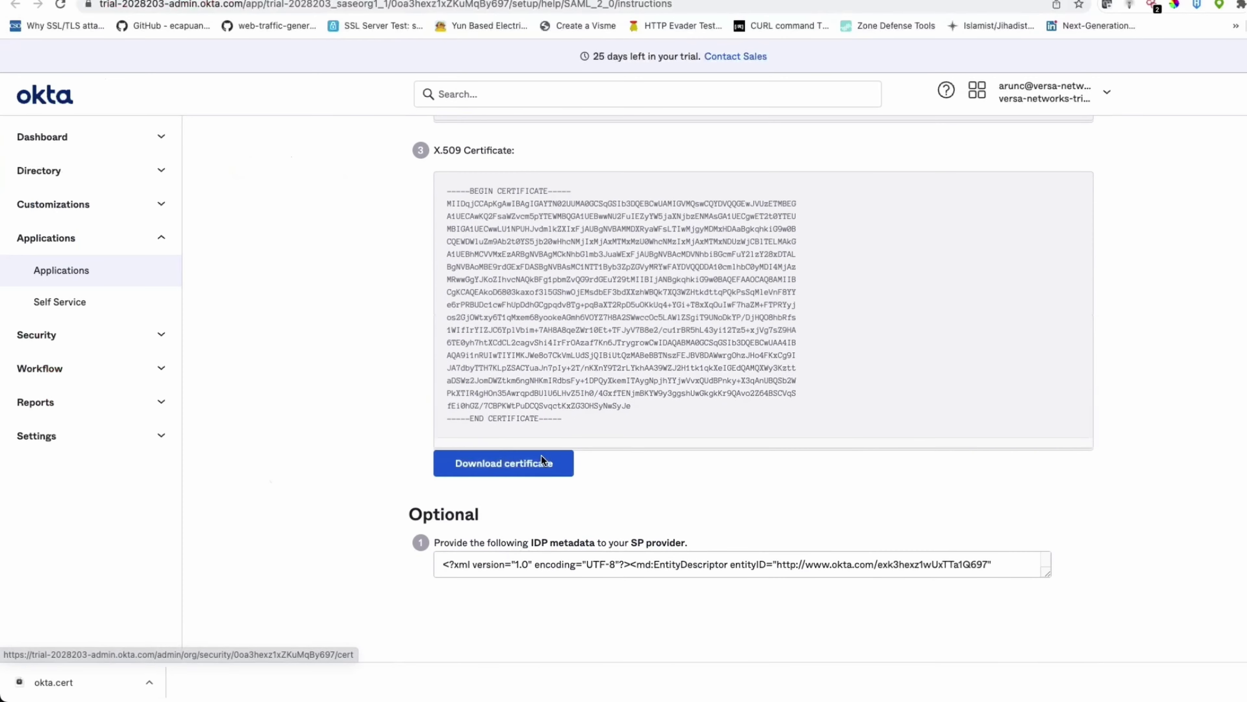
key("ctrl+shift+Tab")
scroll(556, 357, "up", 6)
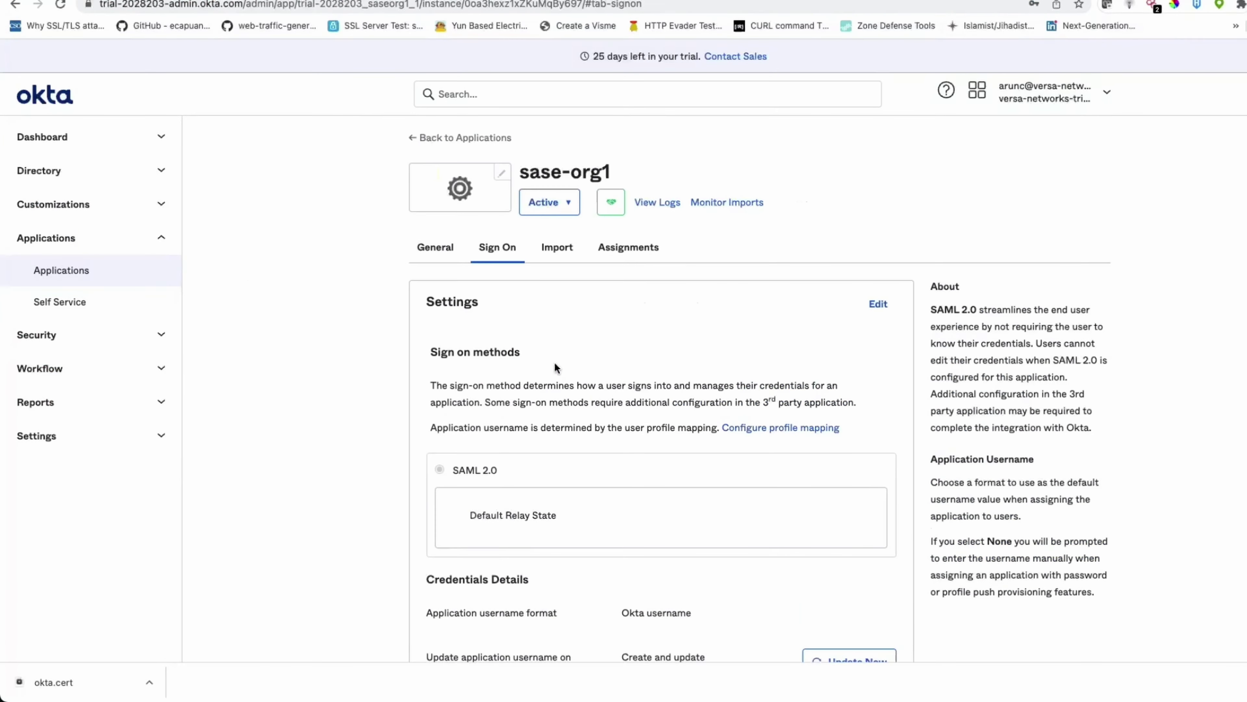
left_click(426, 257)
scroll(655, 489, "down", 7)
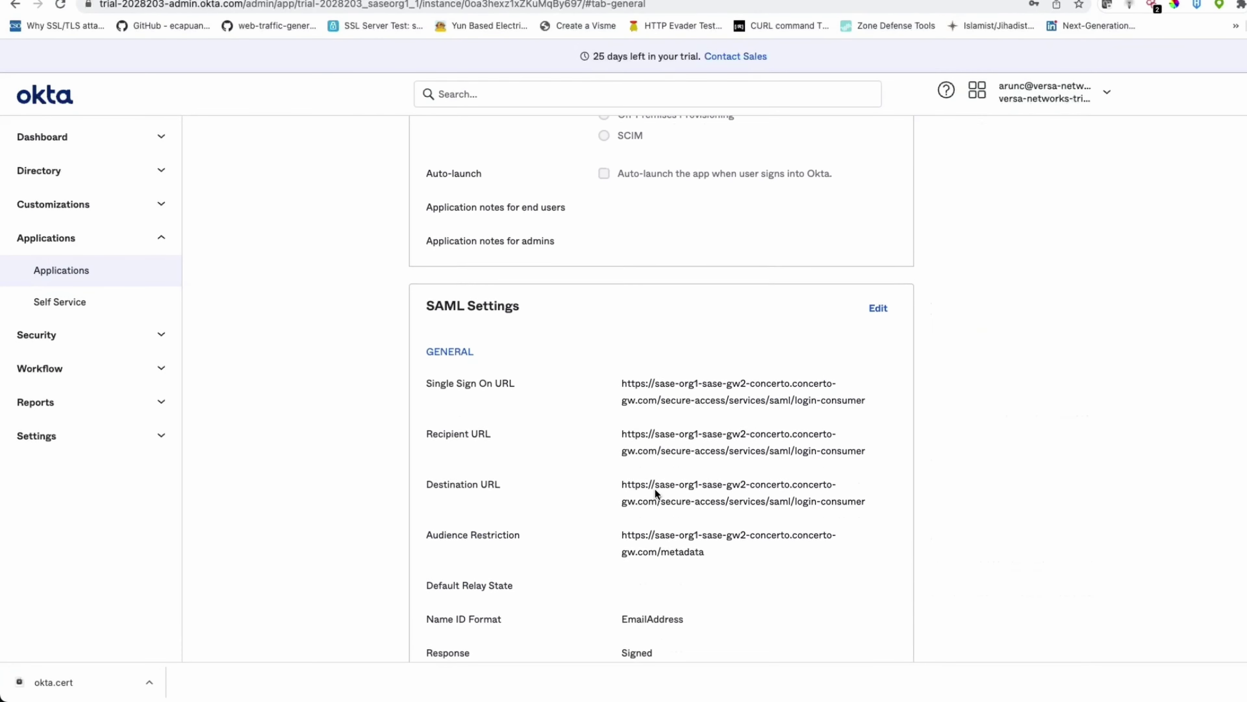
scroll(655, 489, "down", 1)
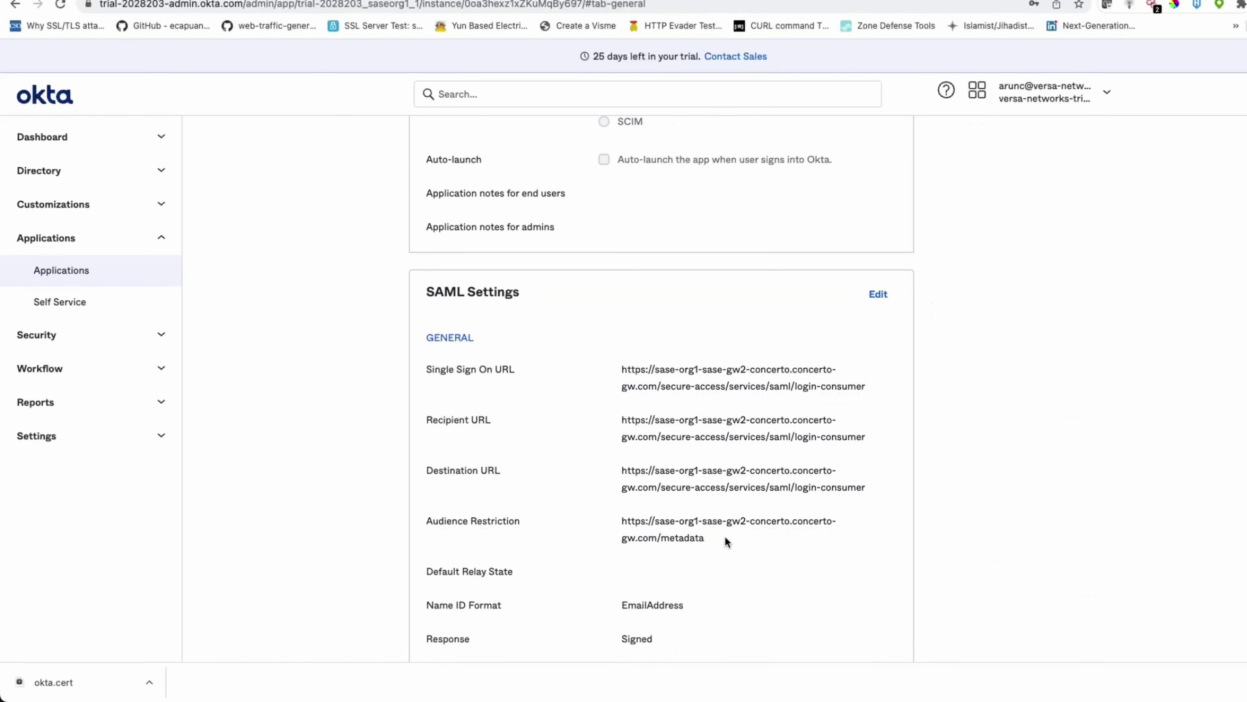
left_click_drag(725, 540, 623, 522)
key("ctrl+c")
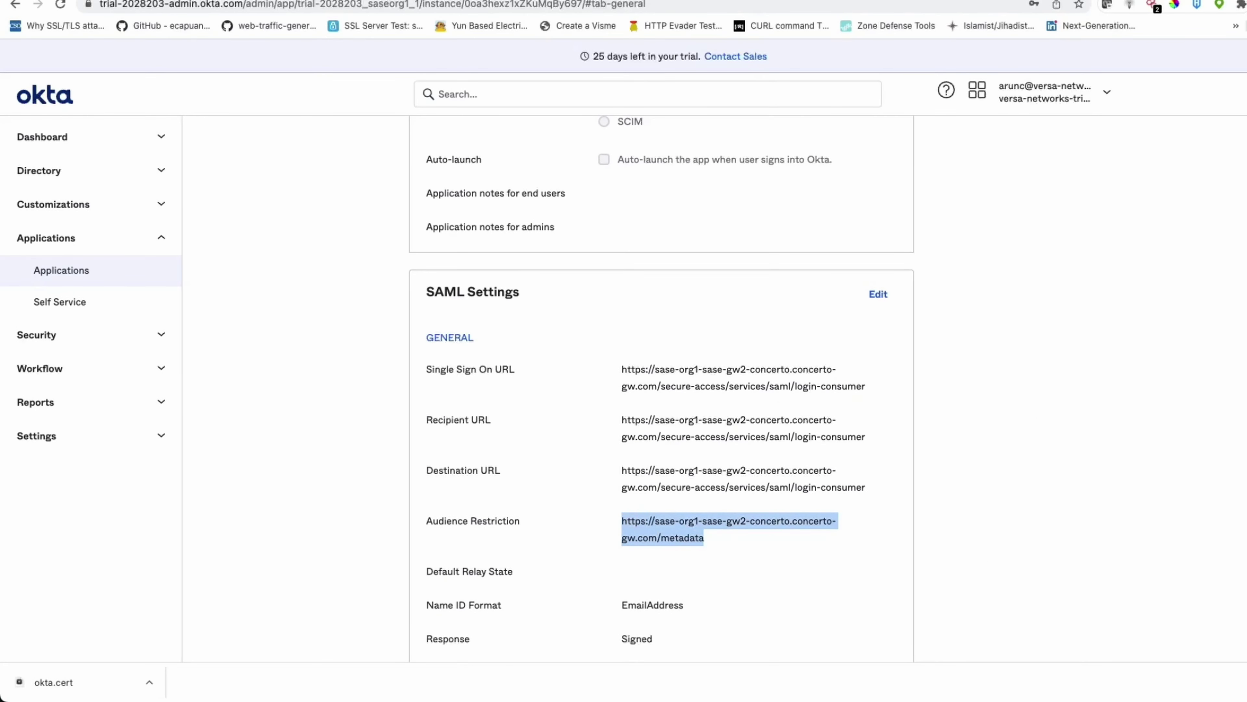
- Paste it as the Service Provider Entity ID and name the CA-chain certificate okta-cert
key("ctrl+Tab")
left_click(242, 362)
key("ctrl+v")
scroll(491, 393, "down", 3)
left_click(423, 464)
type("okta-cert")
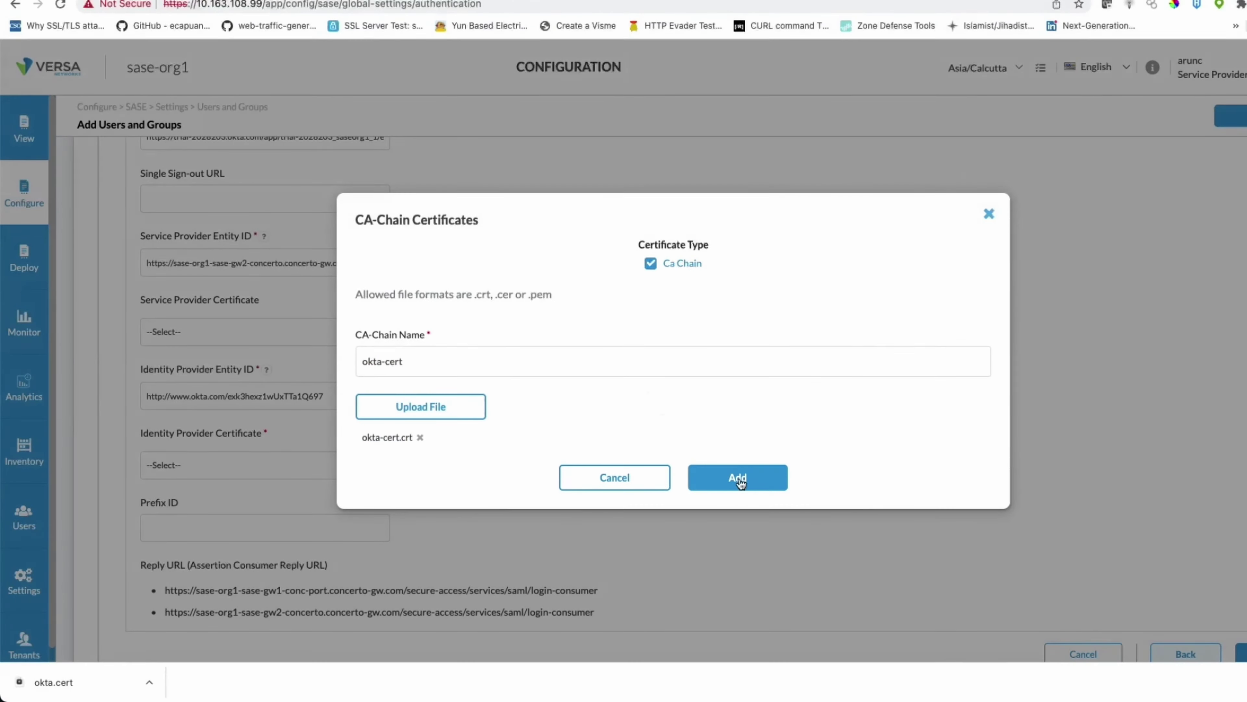
- Attach the okta-cert certificate as oktacrt and set the Prefix ID to OKTA
left_click(737, 463)
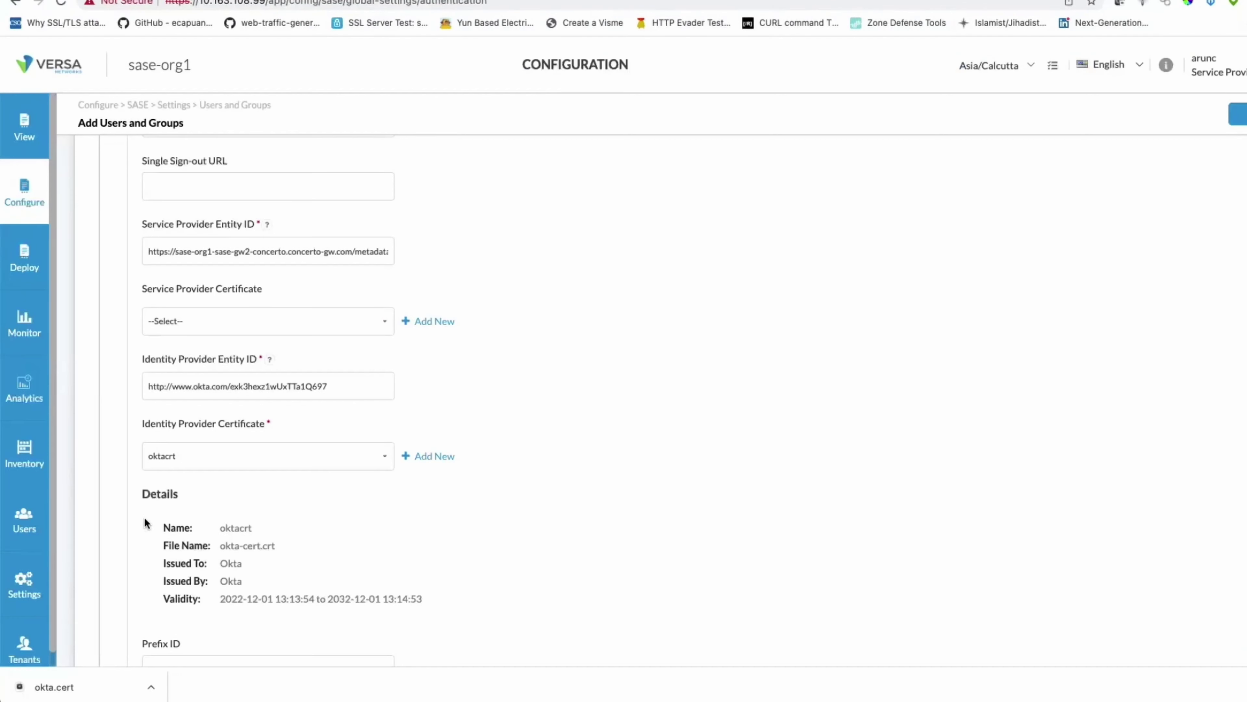
left_click_drag(139, 493, 420, 609)
scroll(438, 609, "down", 1)
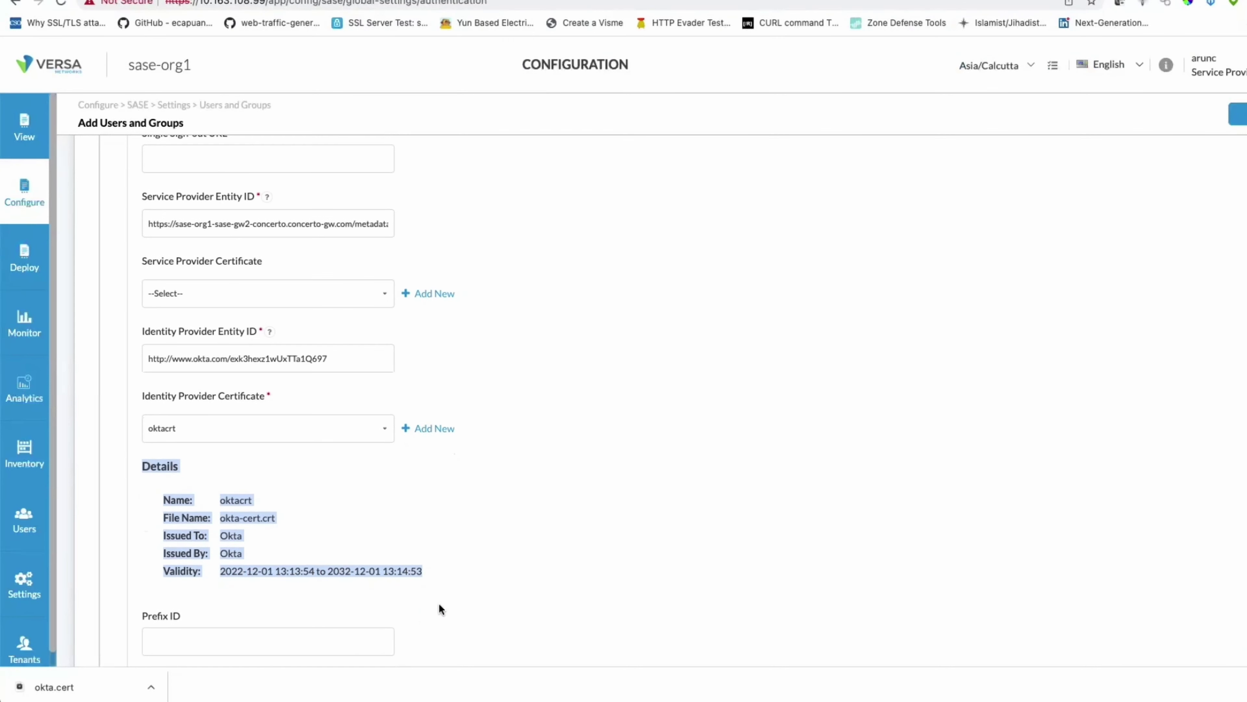
scroll(439, 608, "down", 1)
left_click(269, 605)
type("OKTA")
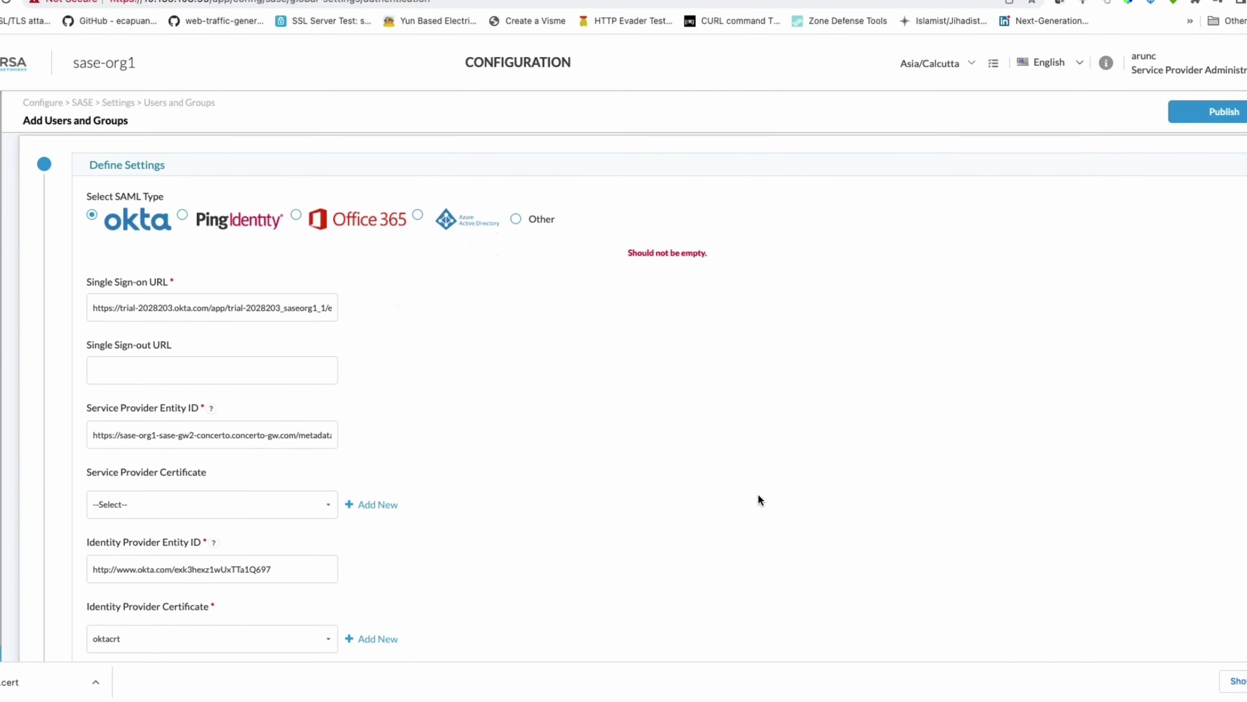
scroll(758, 495, "down", 8)
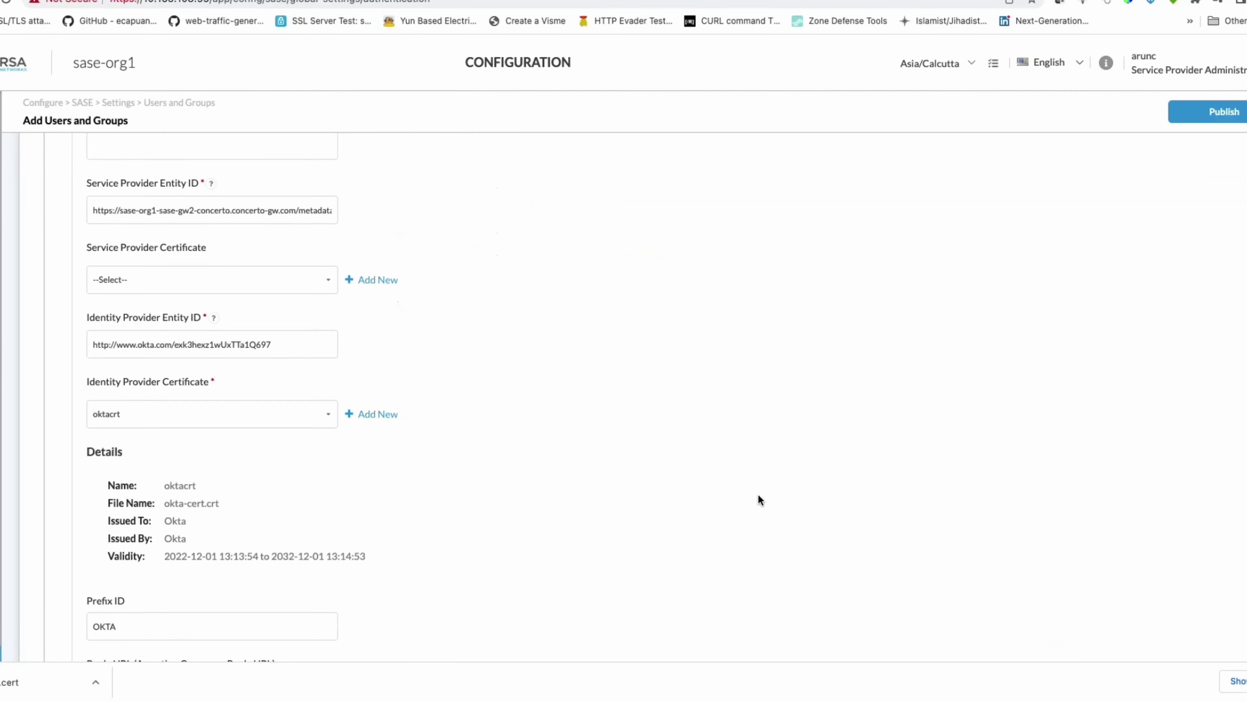
- Move to the profile's User Groups list and start a new user group
left_click(1241, 600)
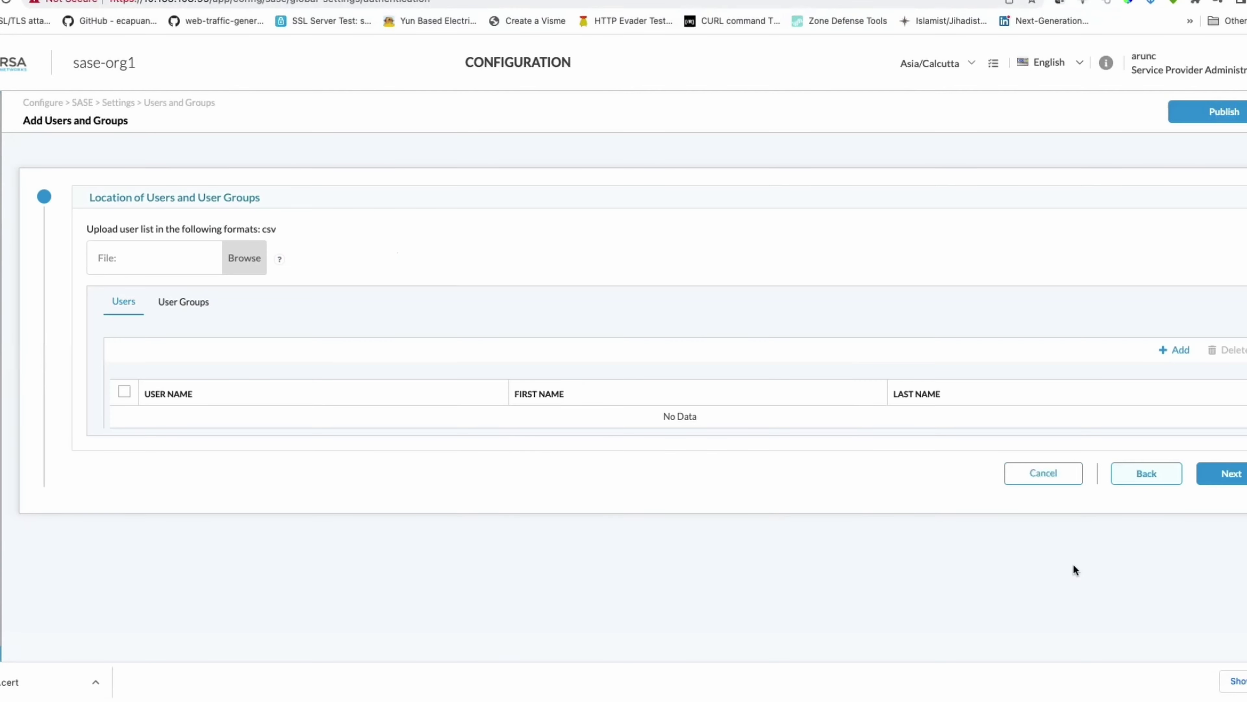
left_click(176, 302)
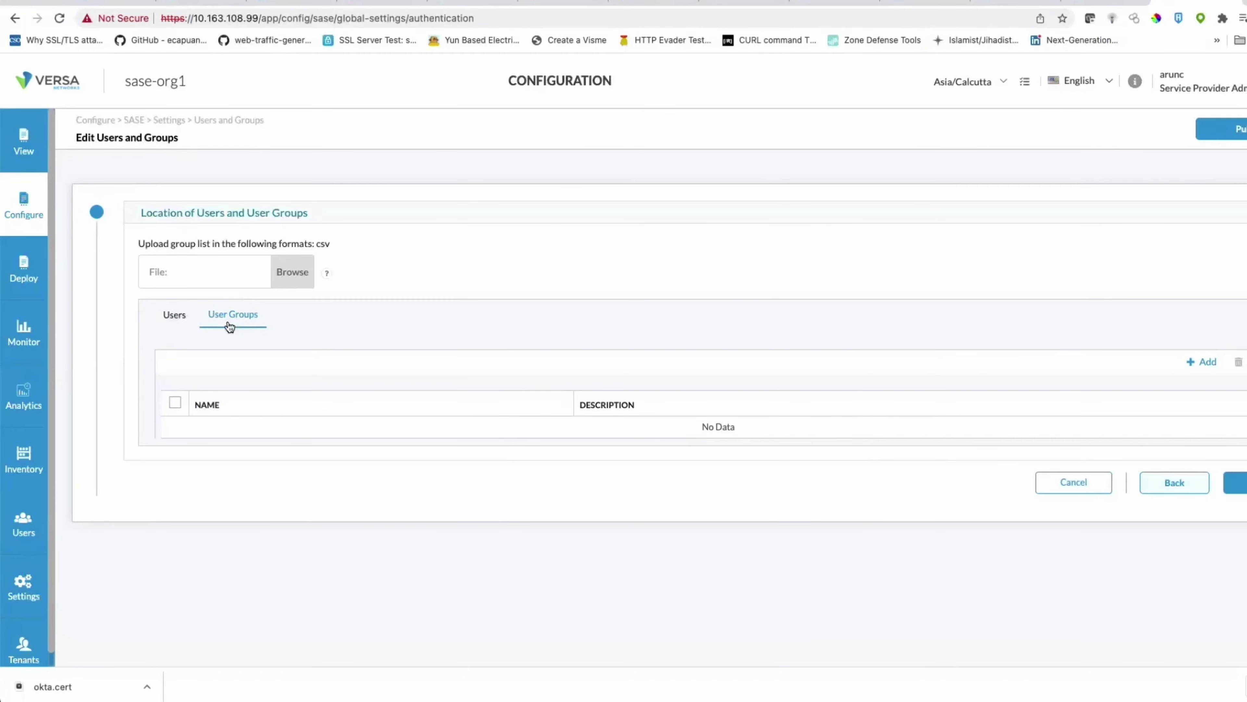
left_click(235, 322)
left_click(1202, 363)
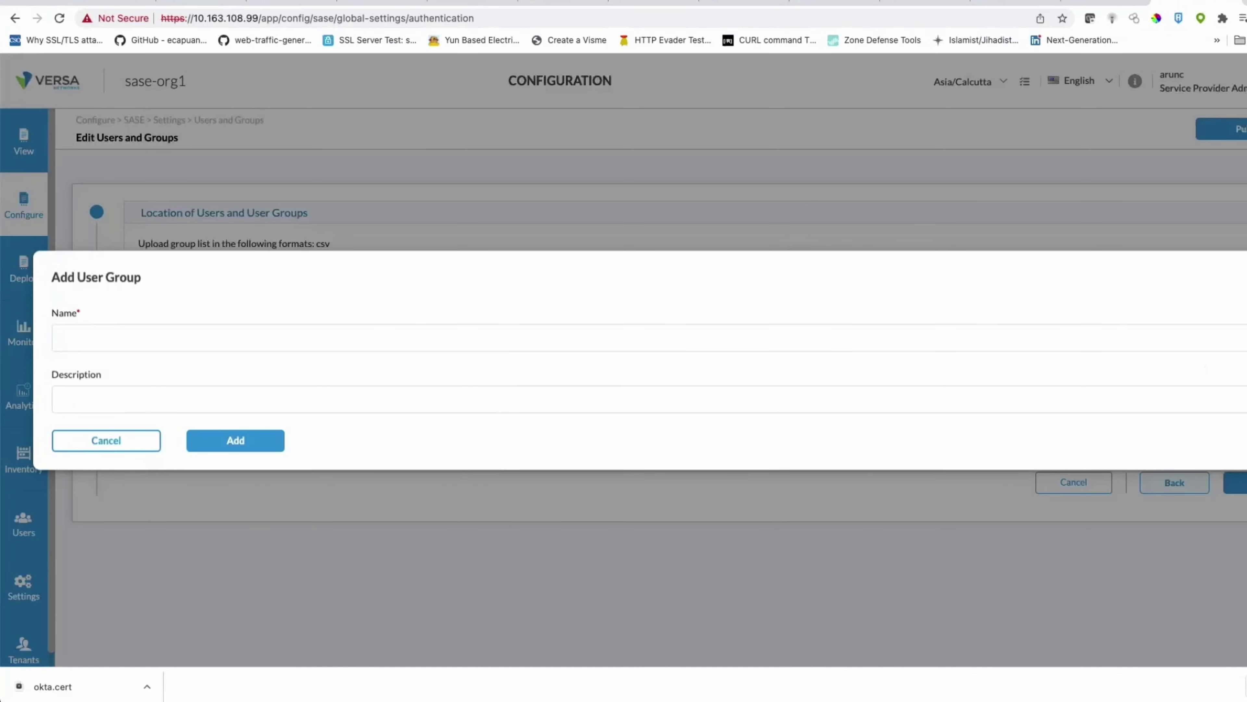
- Add ENGINEERING-GROUP, copied from Okta, as name and description, then continue to Provide Information
left_click(835, 3)
left_click_drag(587, 441, 451, 442)
key("ctrl+c")
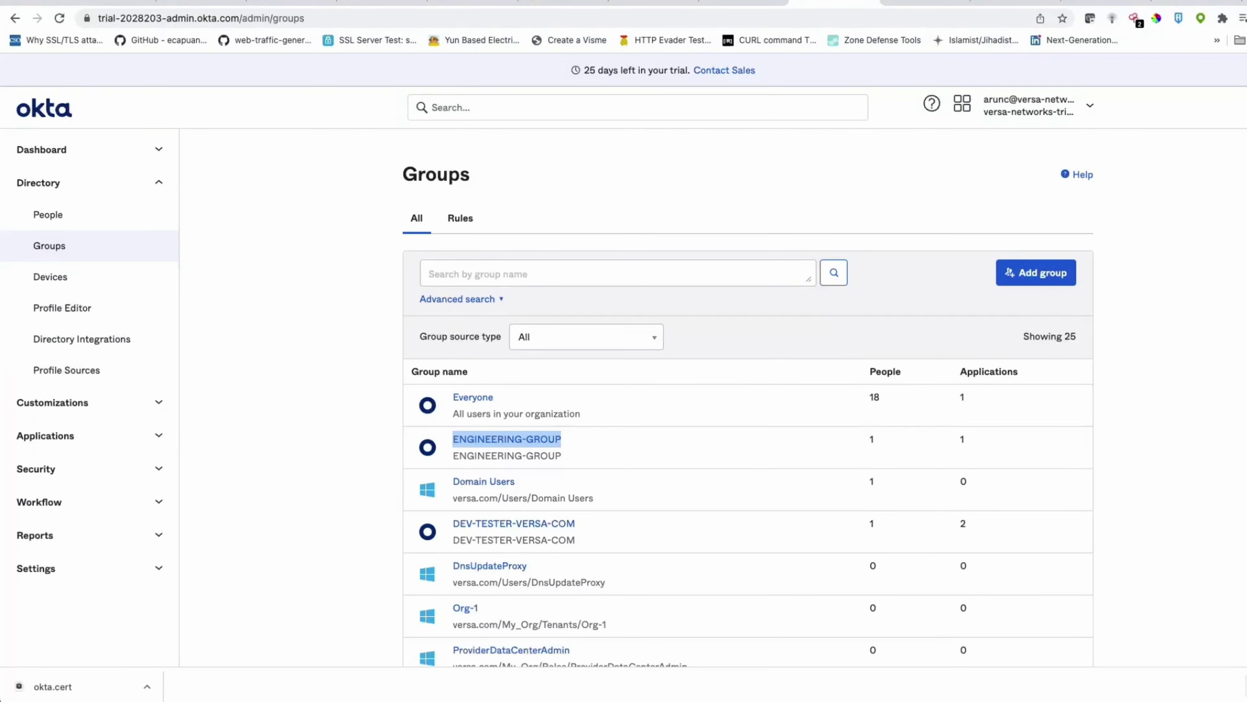
left_click(1198, 4)
left_click(184, 337)
key("ctrl+v")
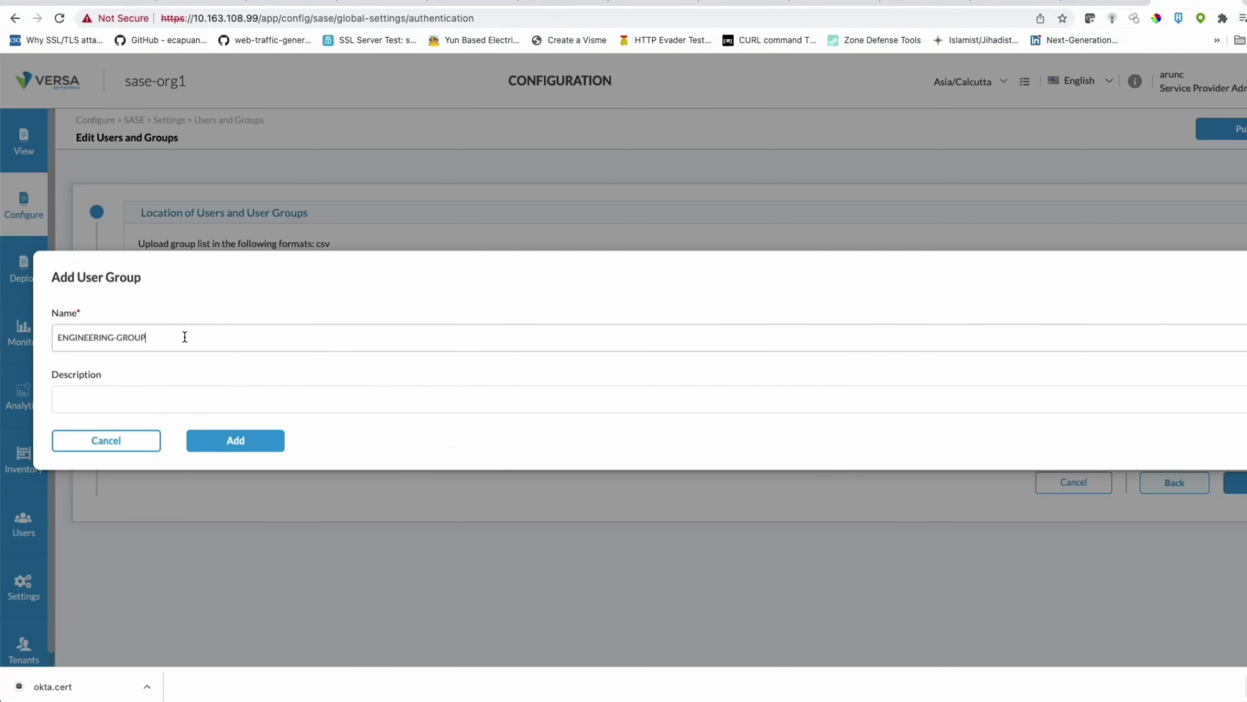
left_click(304, 395)
key("ctrl+v")
left_click(282, 450)
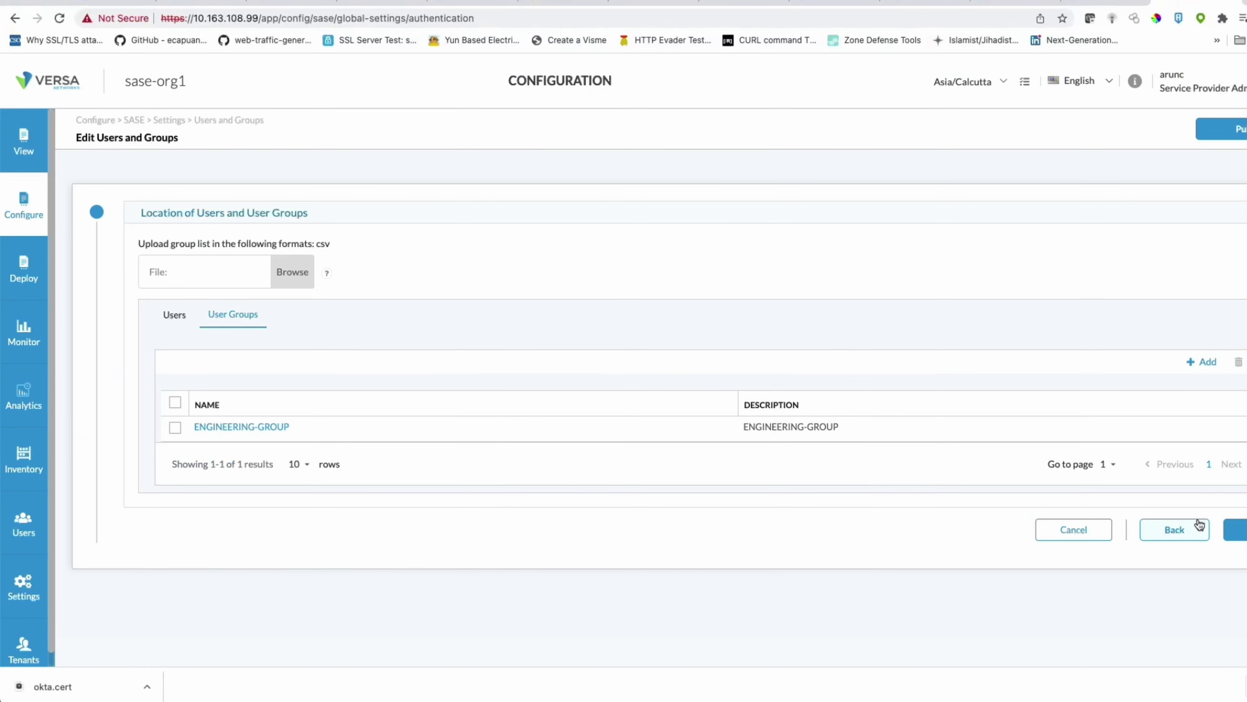
left_click(1235, 529)
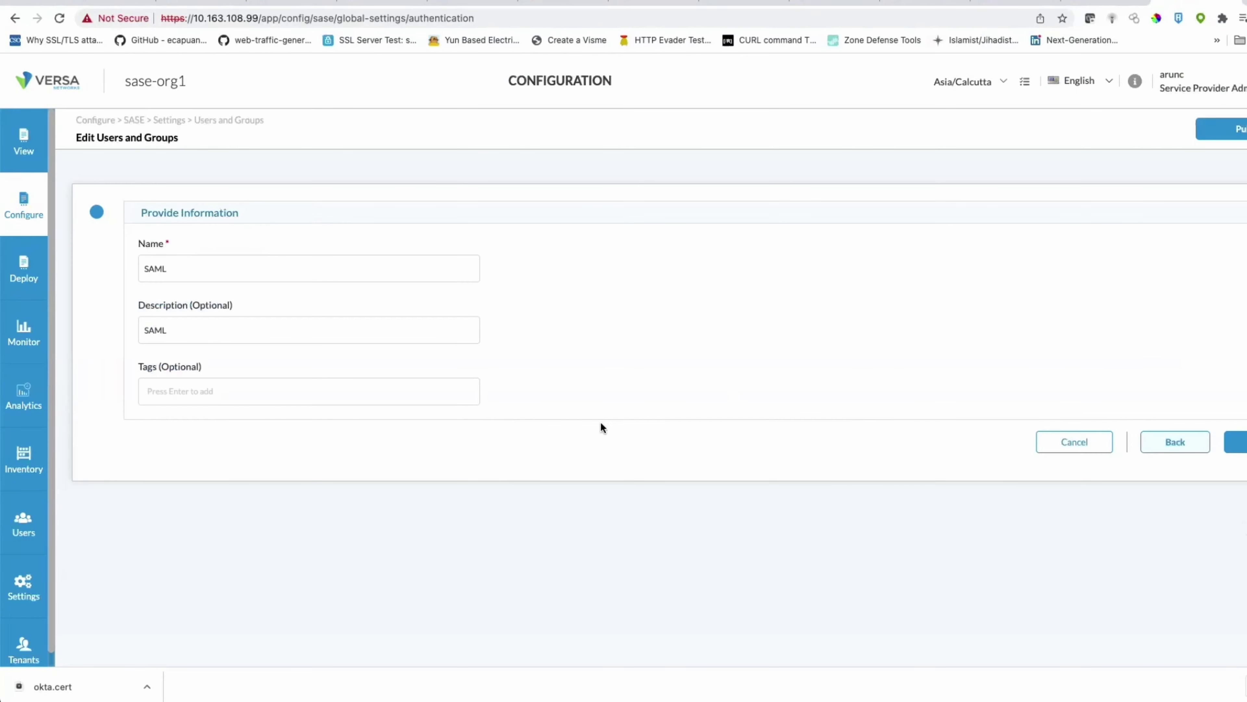
- Save the SAML profile, then reopen it and add user group IT-GROUP
left_click_drag(259, 270, 149, 268)
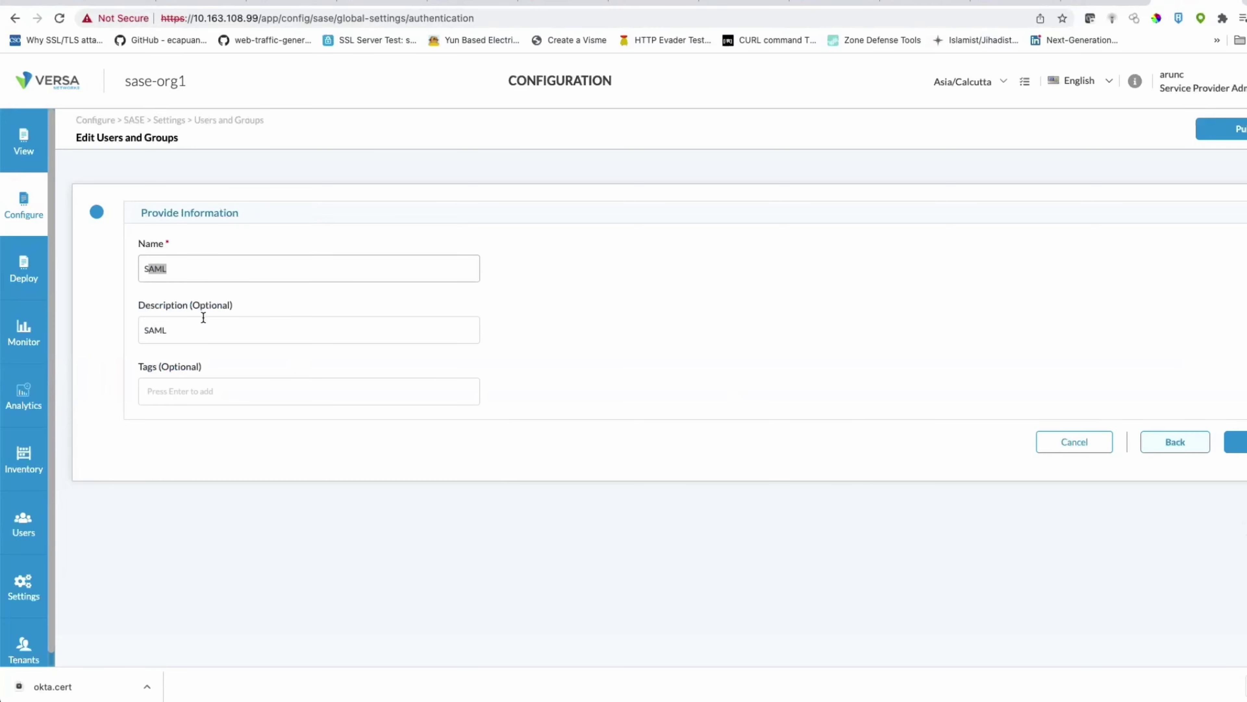
left_click(1236, 441)
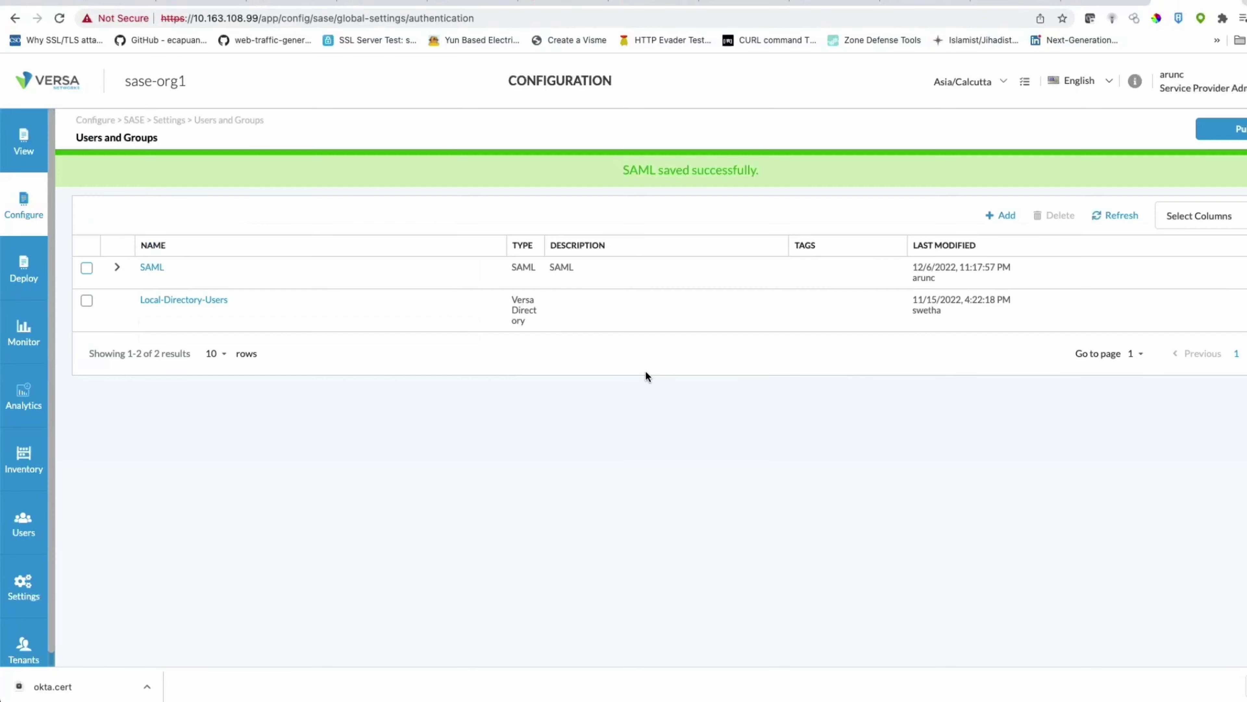
left_click(150, 267)
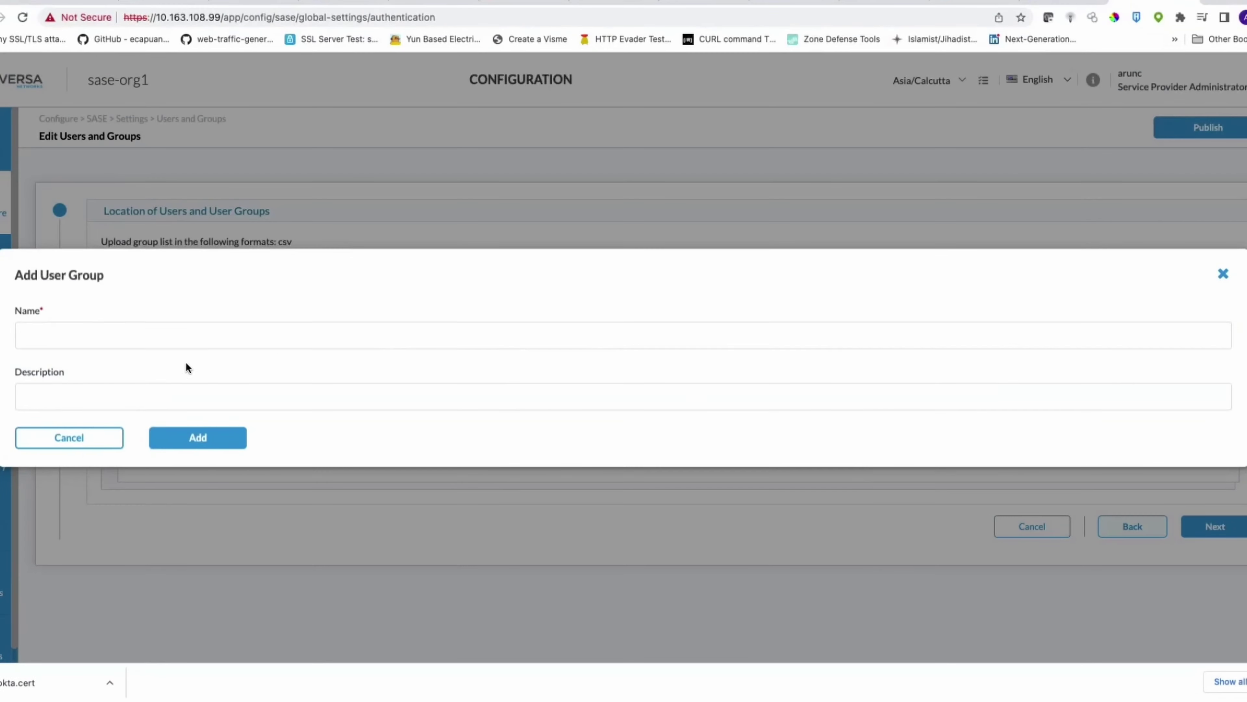
left_click(148, 330)
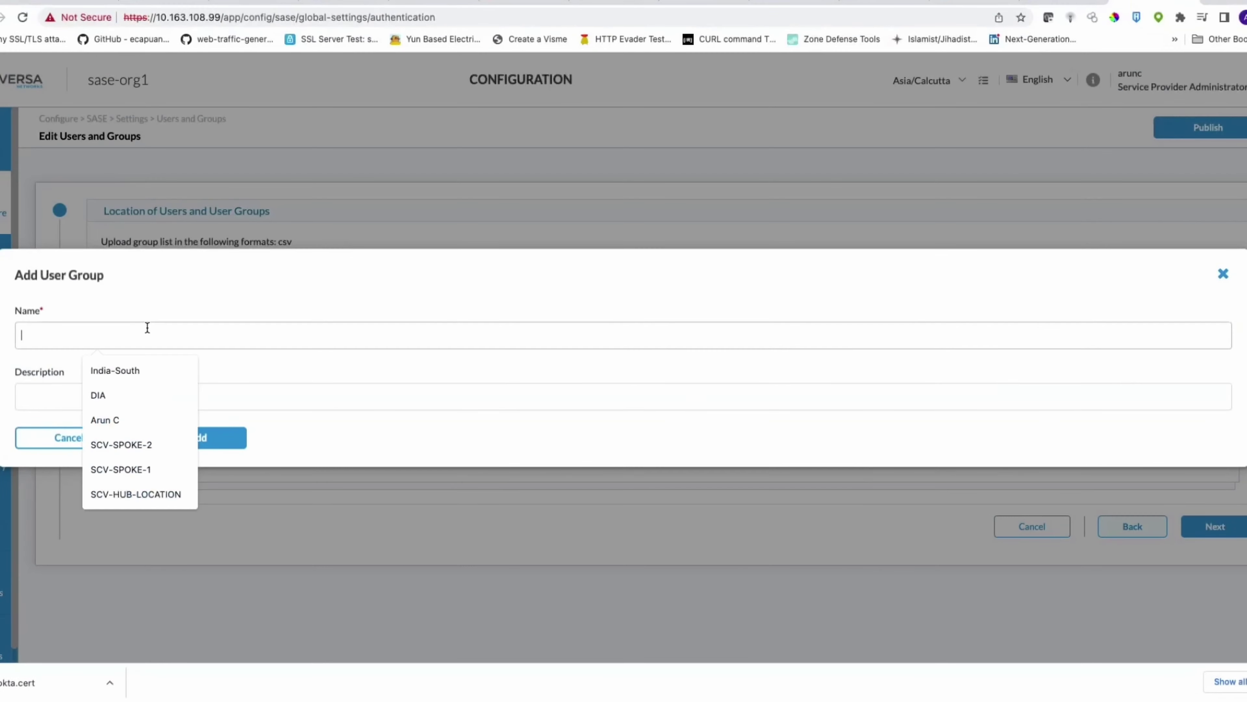
type("IT-GROUP")
left_click(98, 388)
type("IT-GROUP")
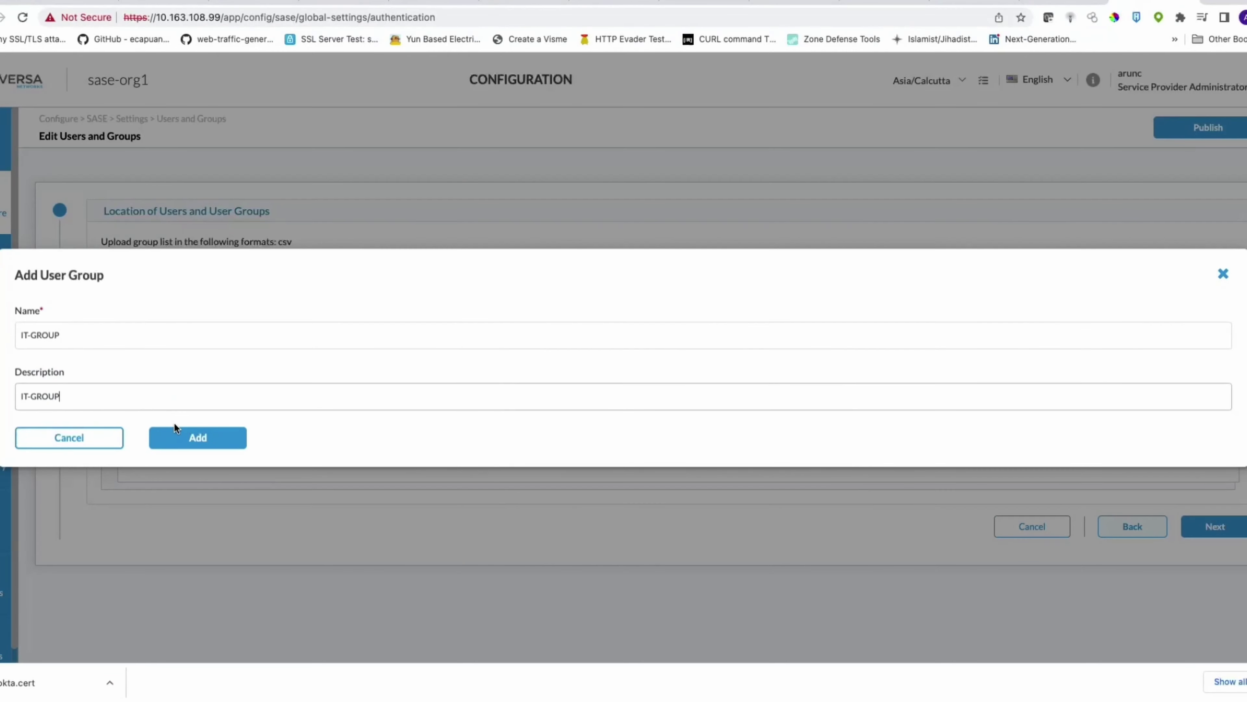
left_click(189, 439)
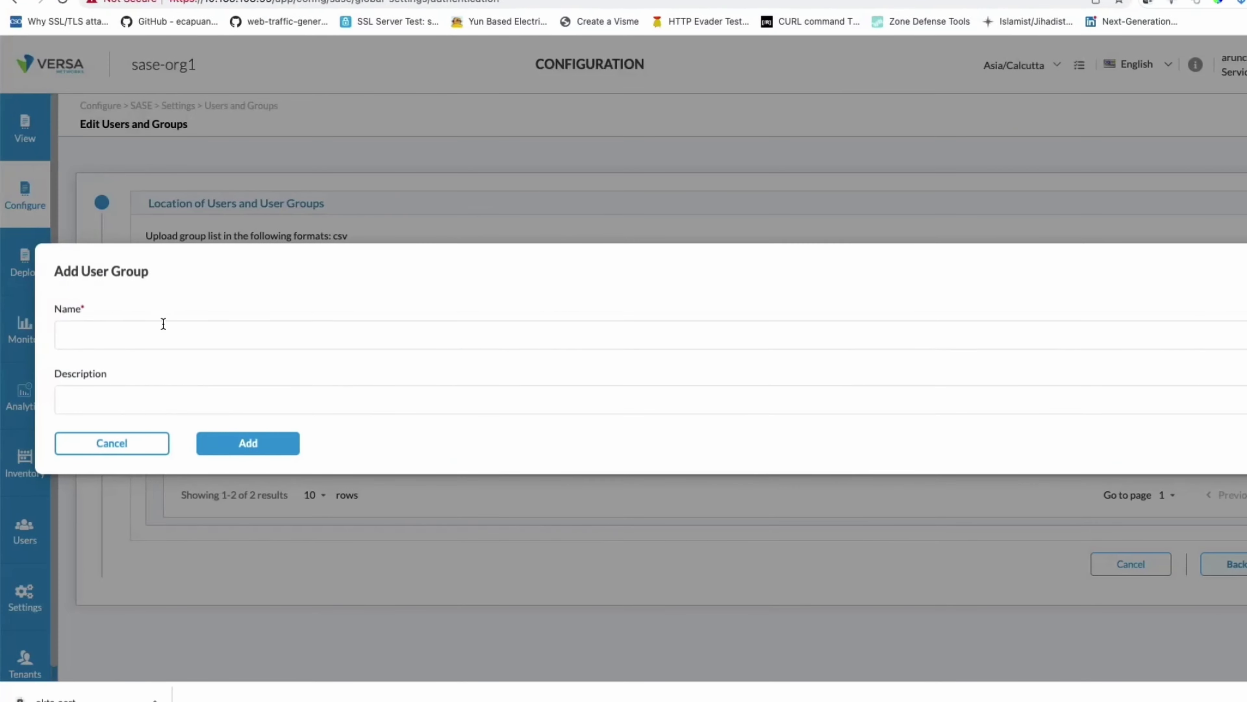
- Add FINANCE-GROUP as a user group and save the profile again
left_click(163, 325)
type("FINANCE-GROUP")
left_click(123, 401)
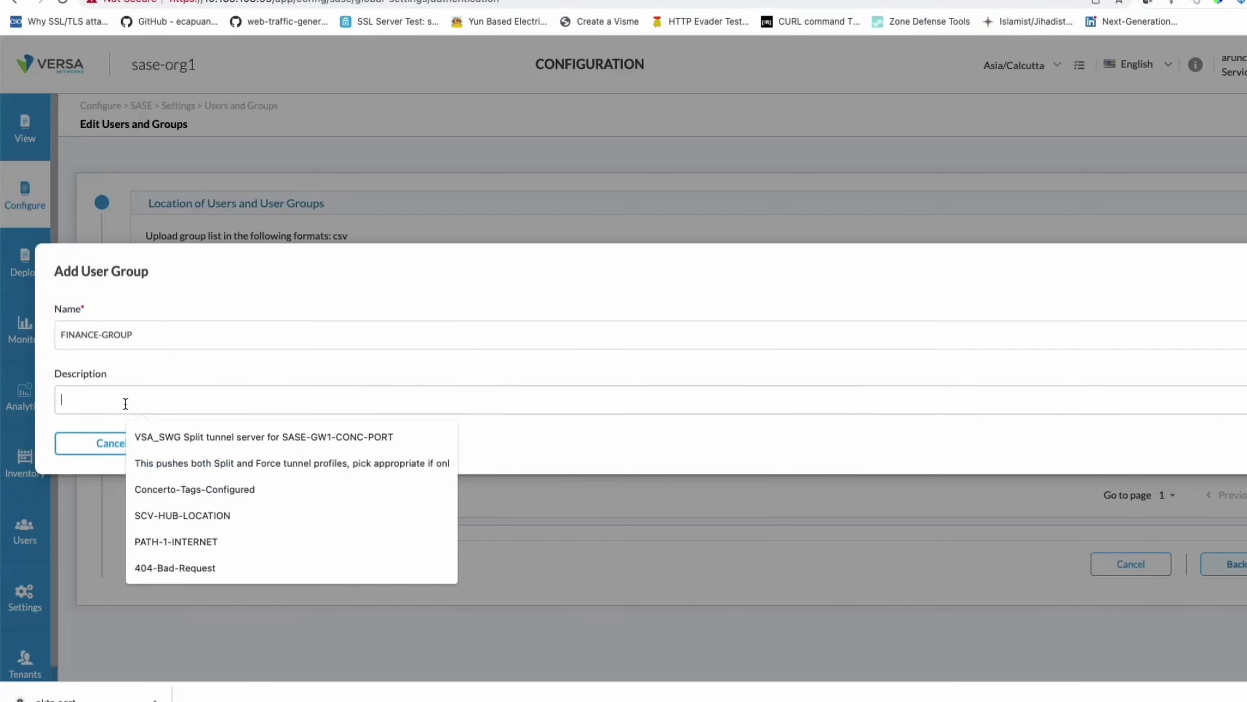
type("FINANCE-GROUP")
left_click(257, 442)
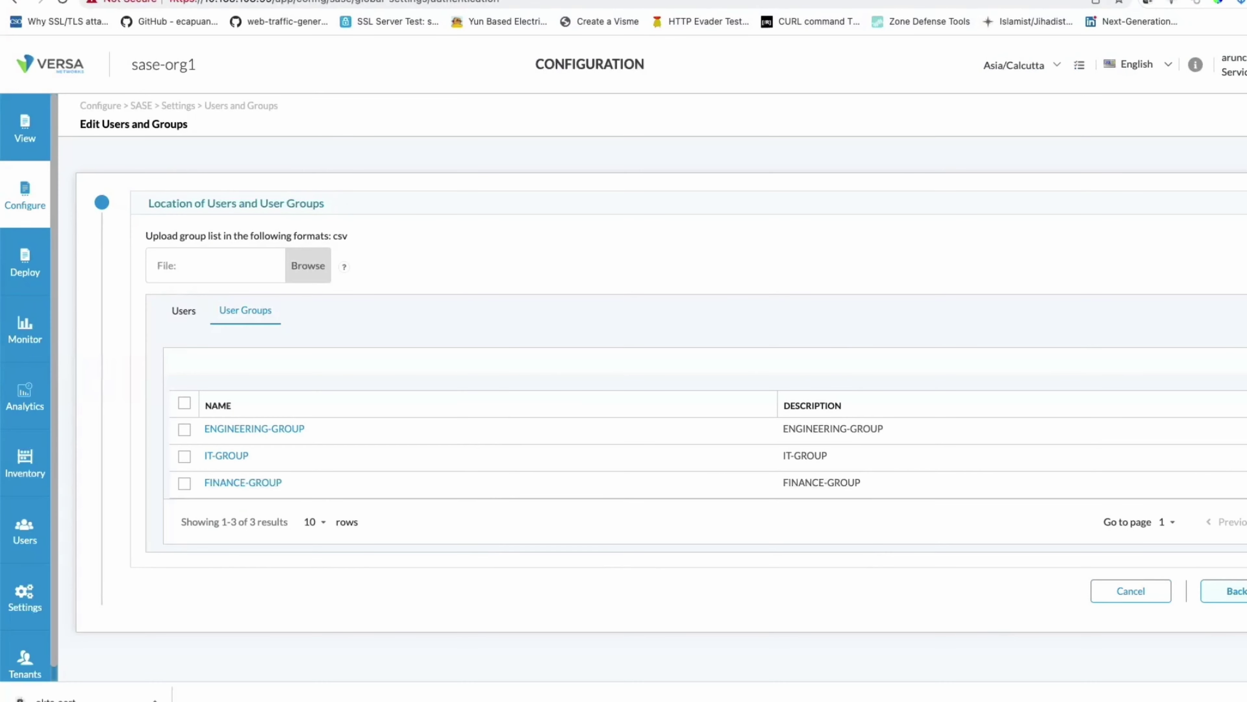
left_click(1246, 591)
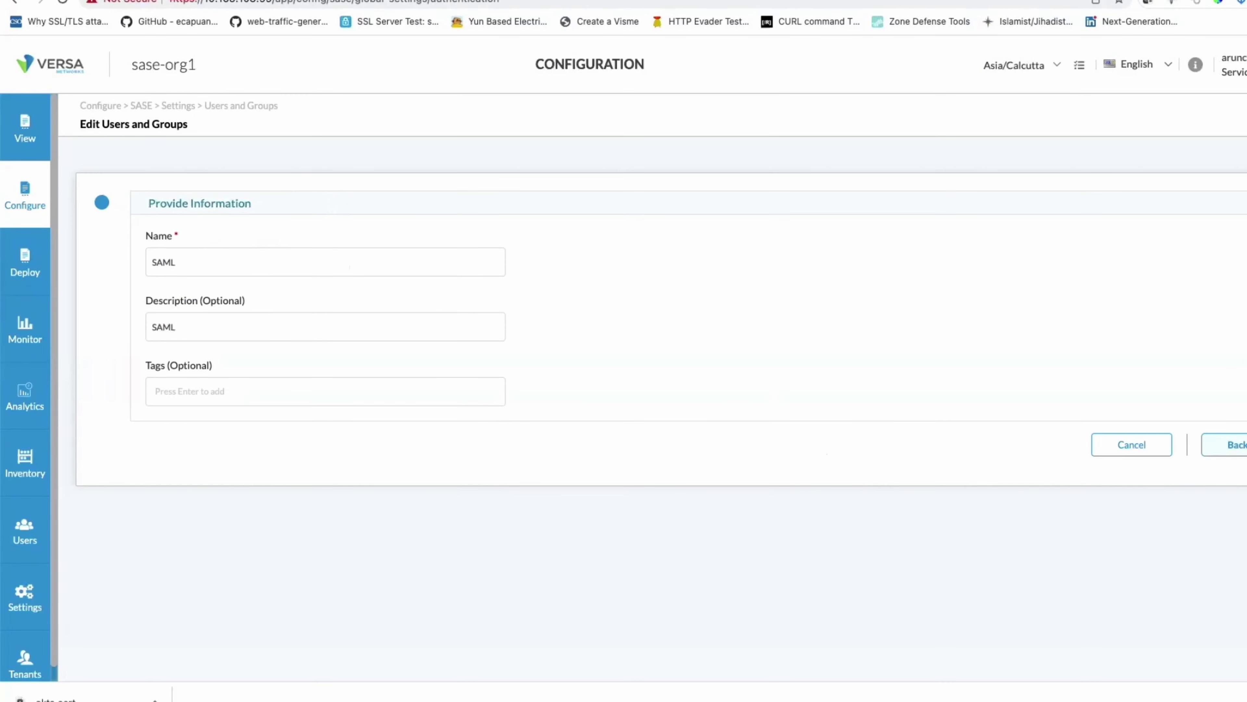
left_click(1246, 445)
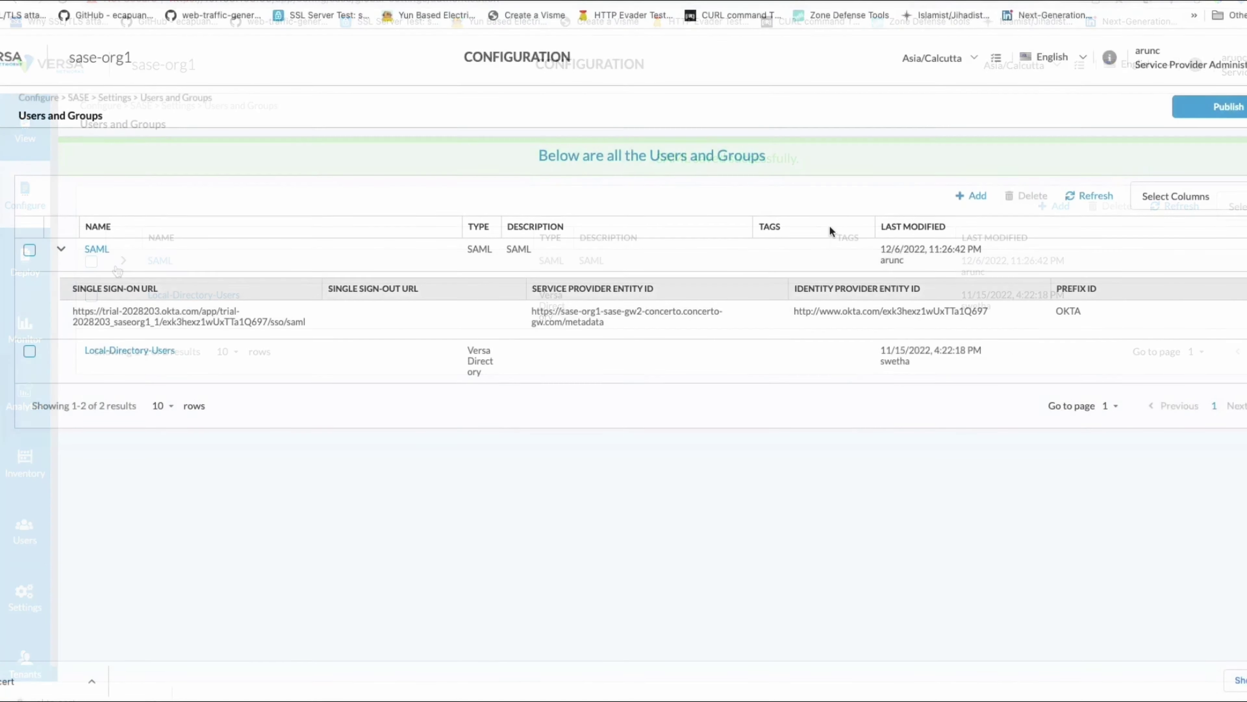
- Publish the configuration to SASE-GW2-Concerto only, with SASE-GW1-CONC-PORT unchecked
left_click(1215, 113)
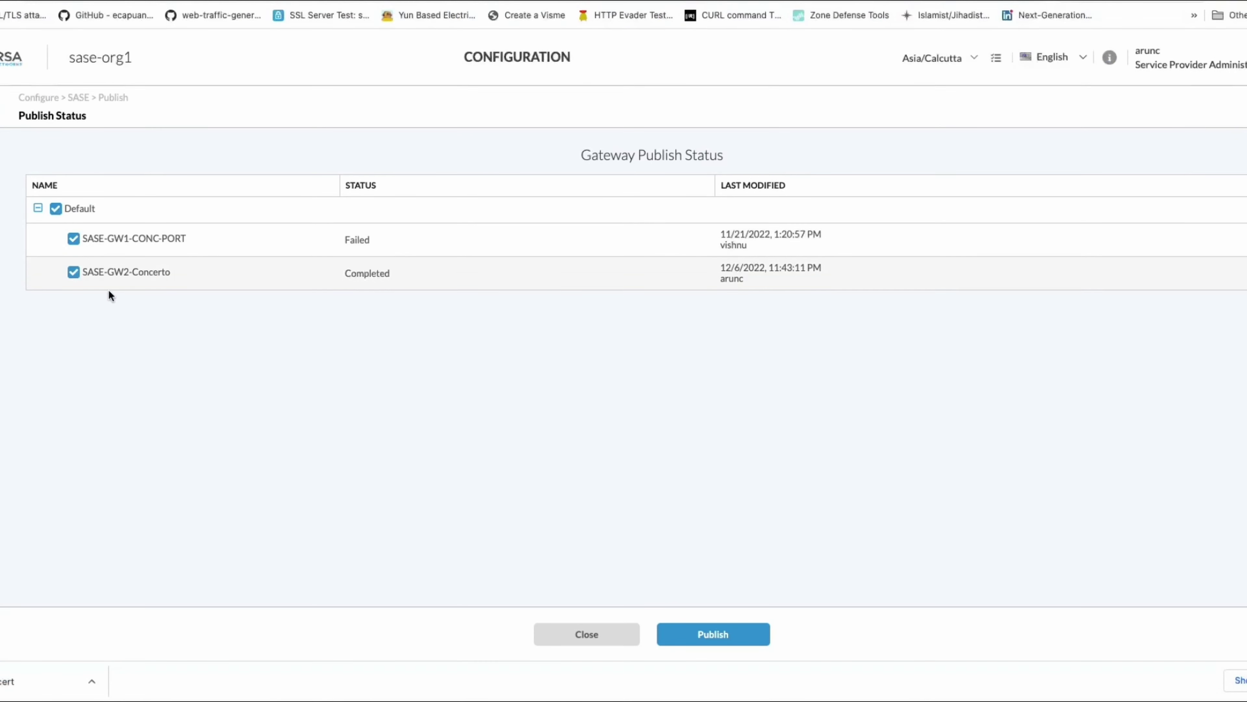
left_click(73, 274)
left_click(73, 239)
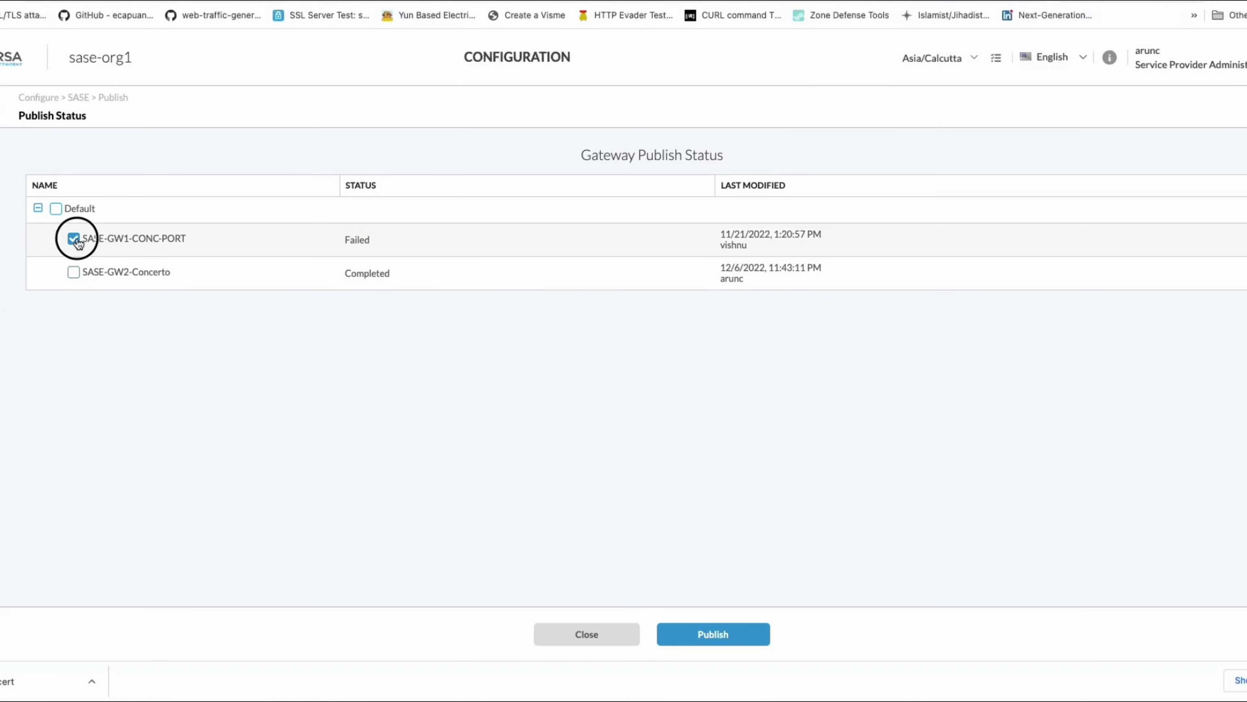
left_click(73, 272)
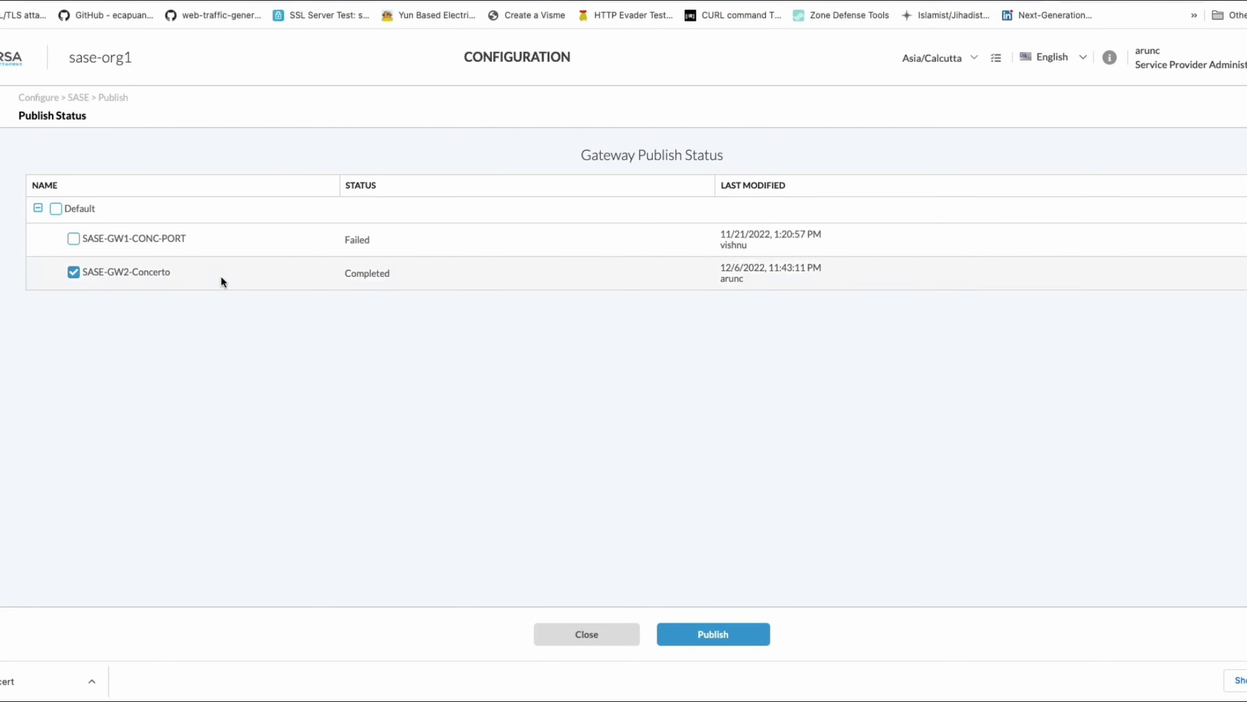
left_click_drag(222, 278, 123, 273)
left_click(750, 639)
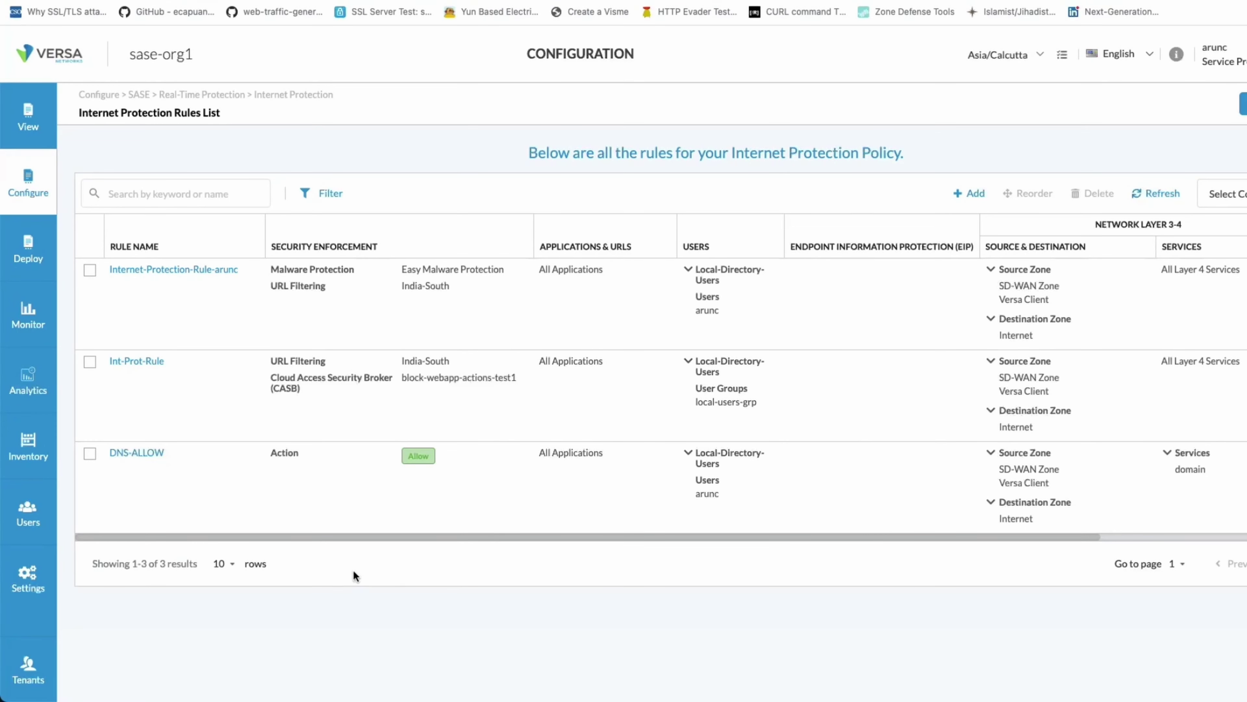
- Go to Configure > Secure Client Access > Policy Rules to list the VSA-Full-Tunnel rule
left_click(29, 192)
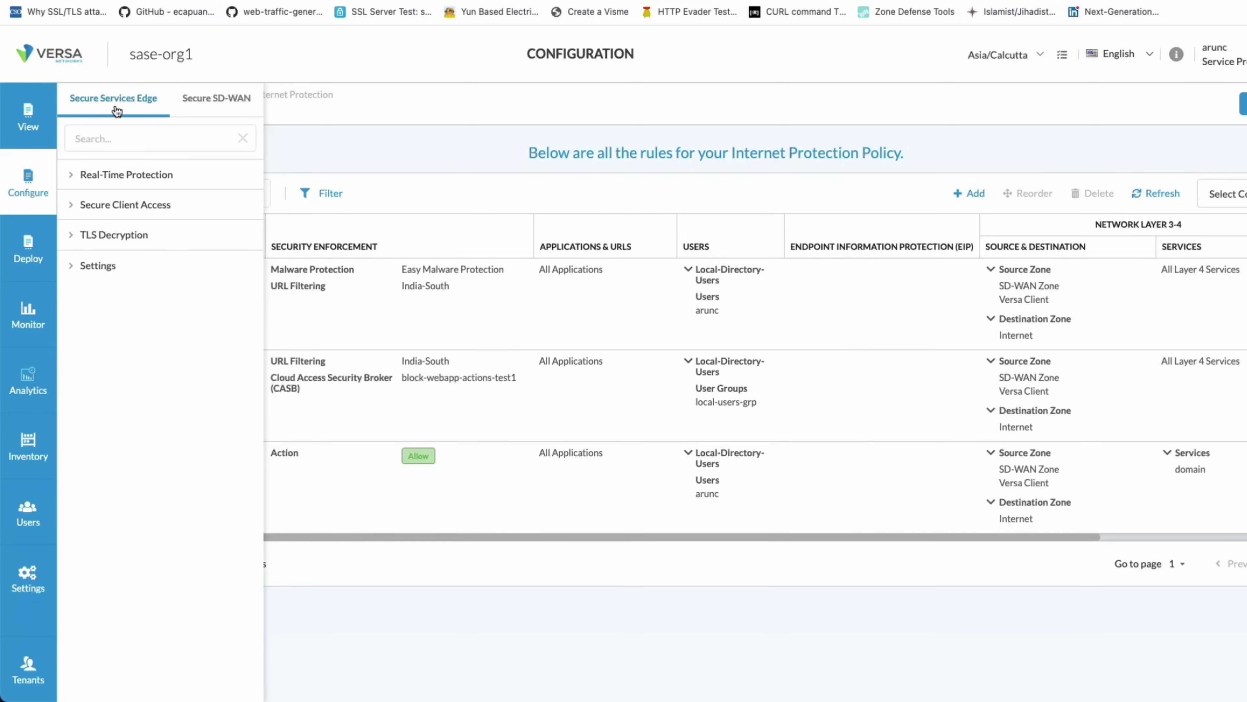
left_click(70, 208)
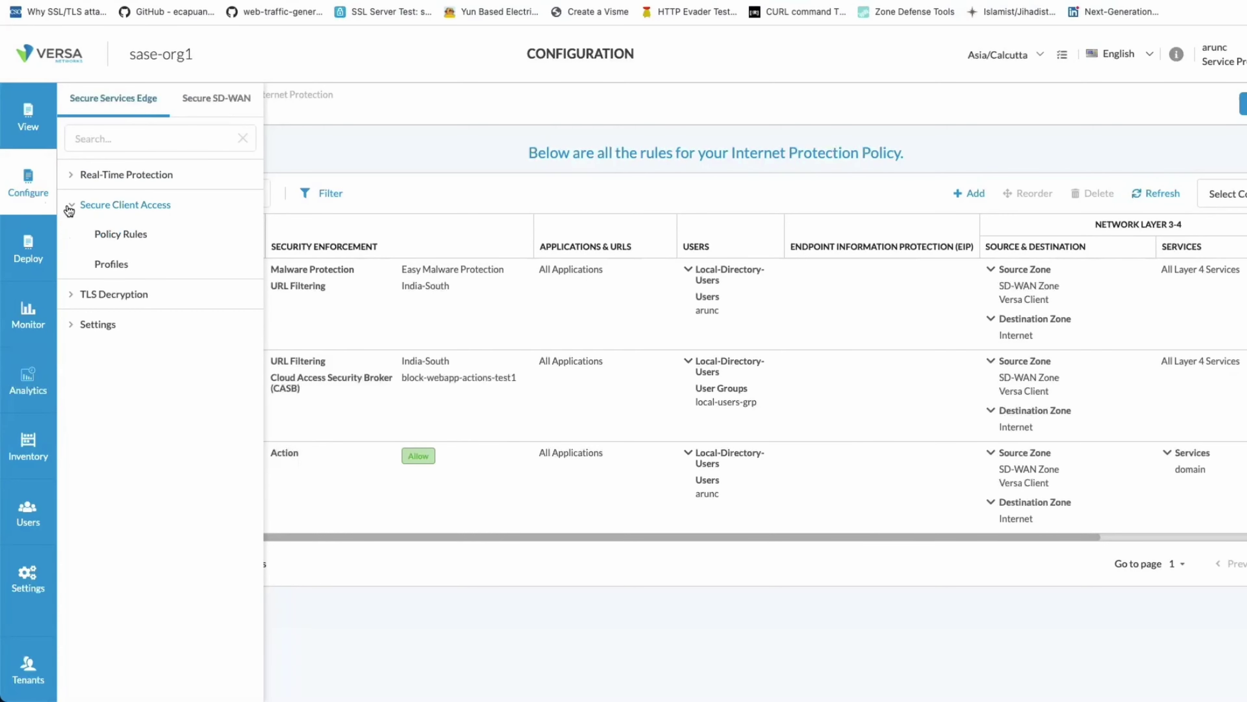
left_click(114, 236)
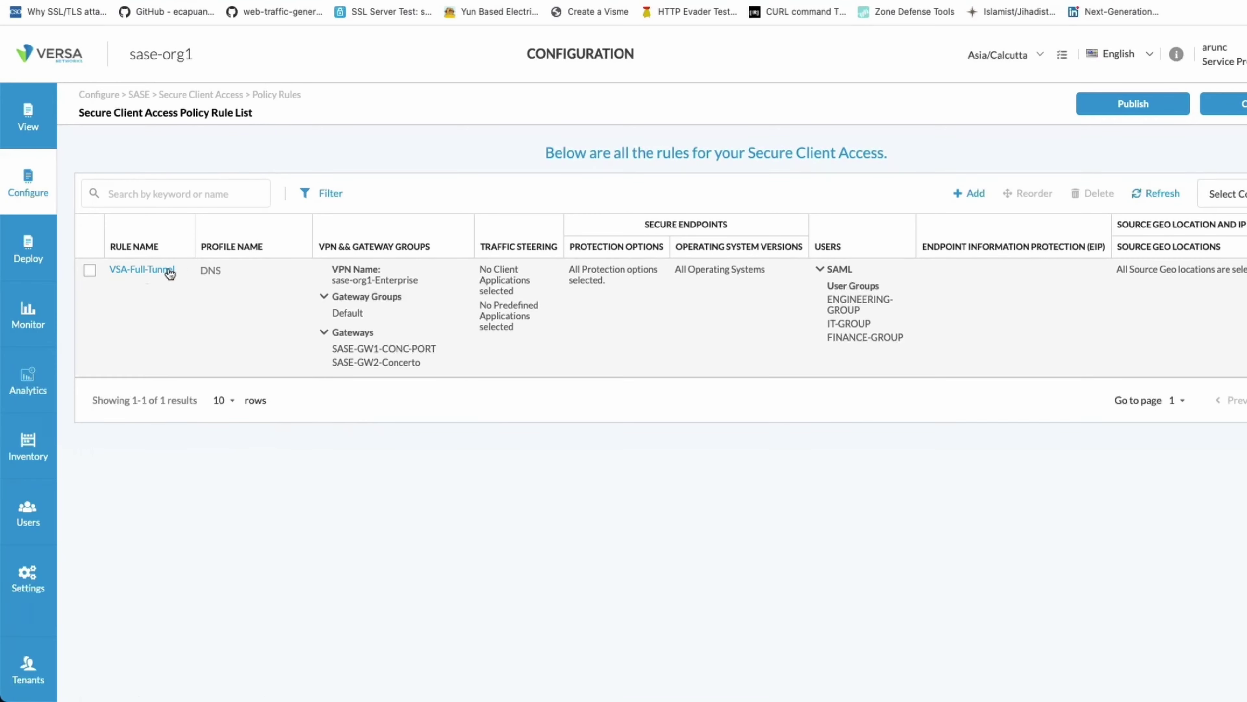
- In VSA-Full-Tunnel's user step, keep SAML with ENGINEERING-GROUP, IT-GROUP and FINANCE-GROUP checked
left_click(142, 269)
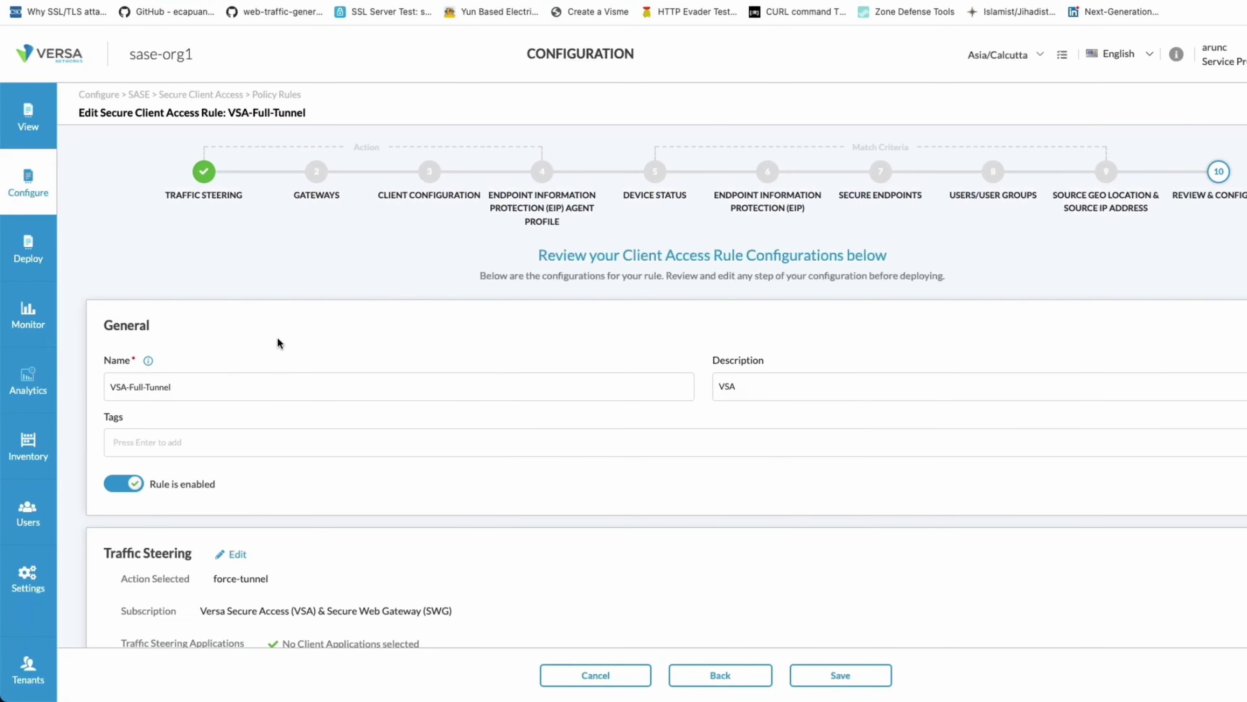
left_click(993, 172)
left_click(614, 517)
scroll(383, 456, "down", 2)
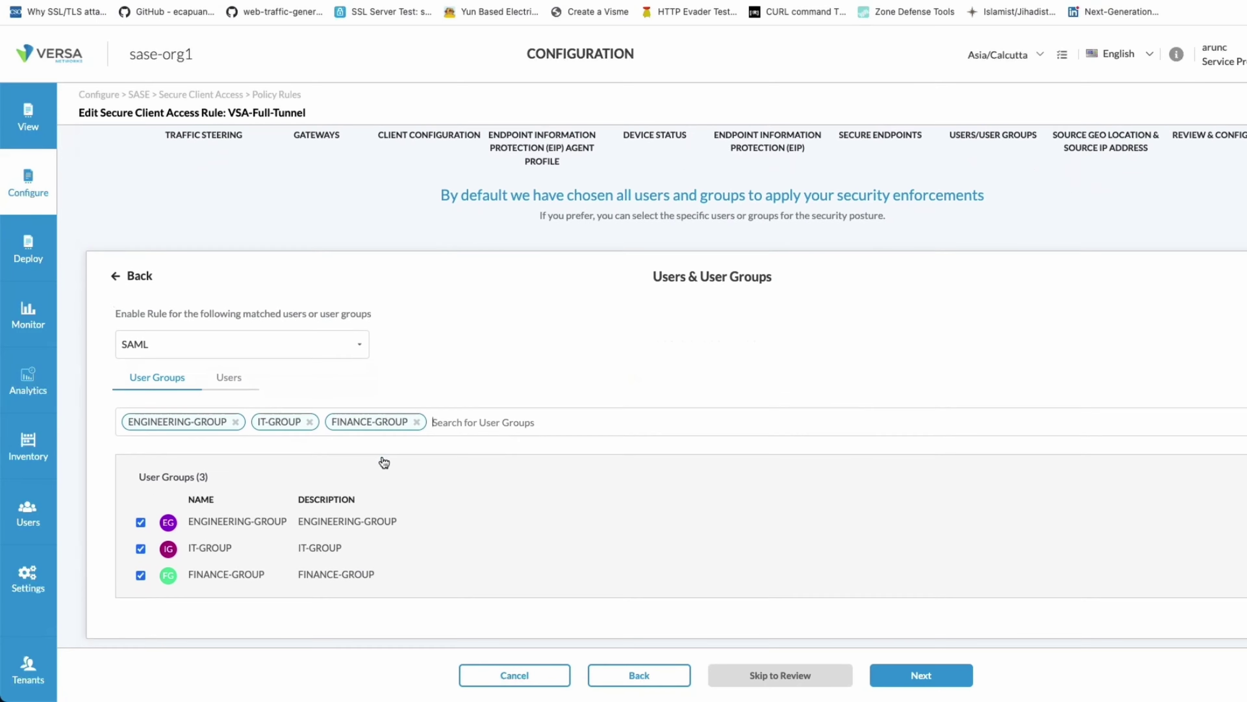
left_click(298, 323)
left_click(301, 367)
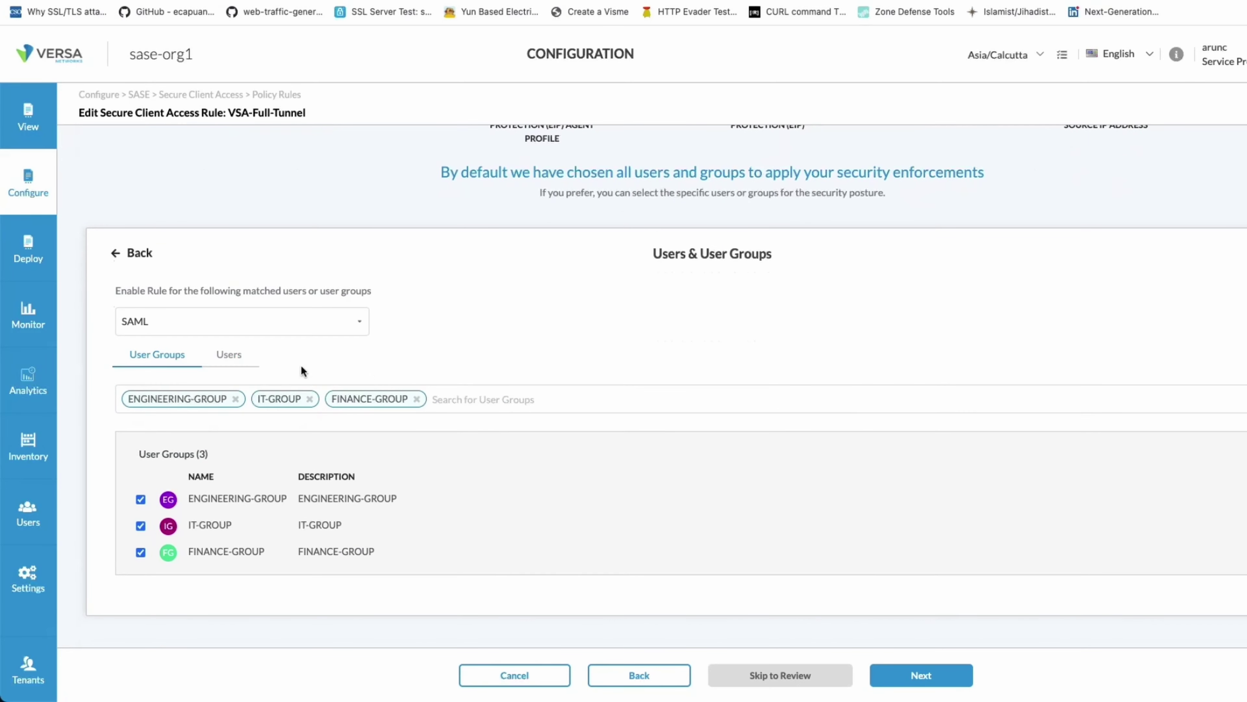
left_click(140, 499)
left_click(140, 499)
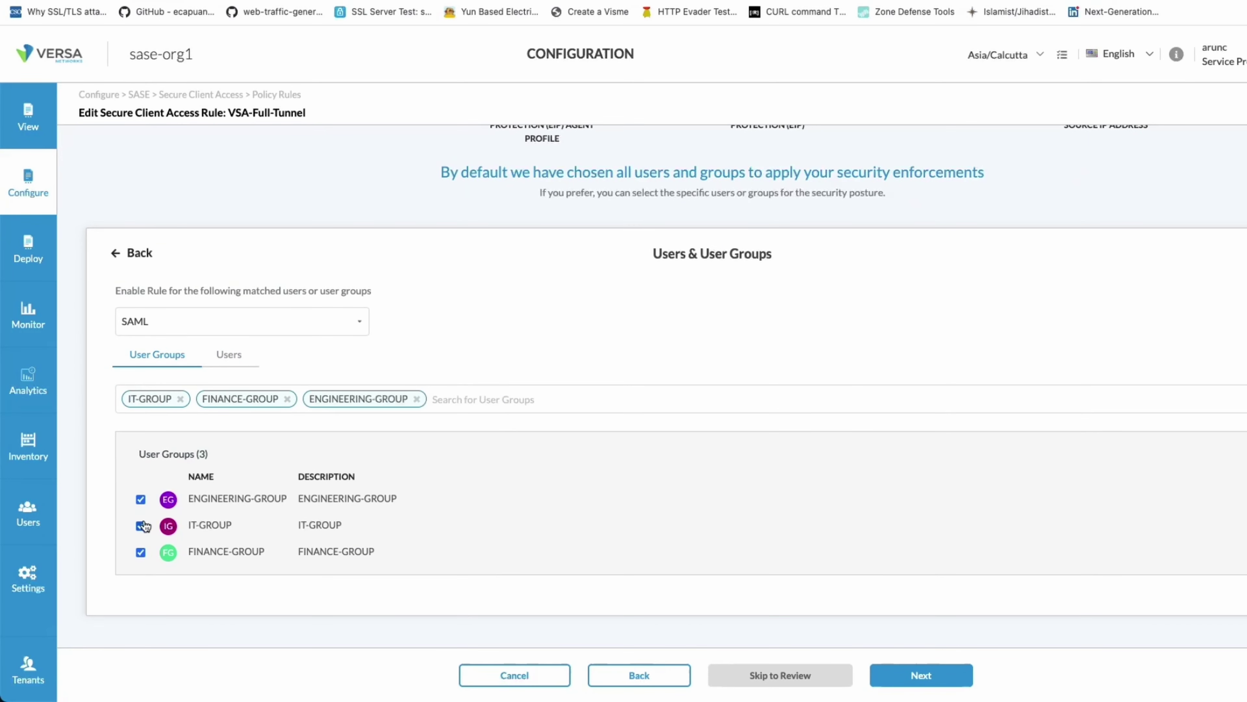
left_click(140, 526)
left_click(140, 525)
left_click(141, 551)
left_click(140, 551)
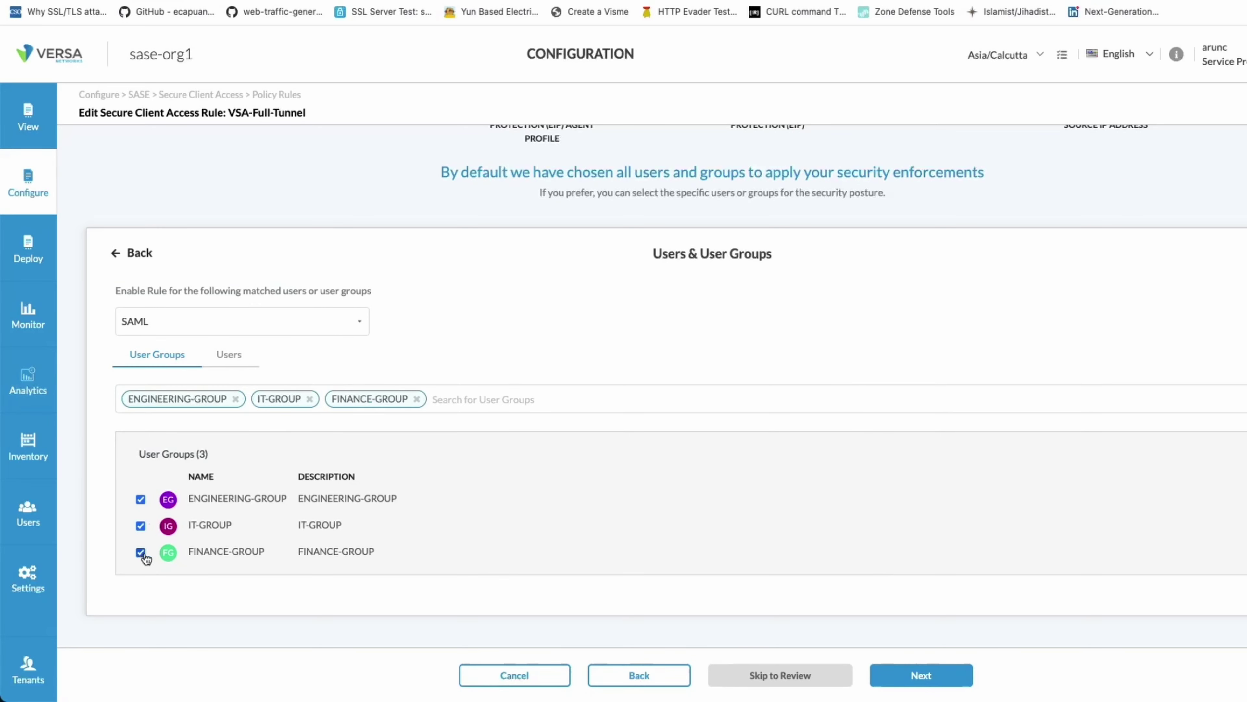
- Advance through the remaining steps, save VSA-Full-Tunnel, and open gateway publish status
left_click(953, 676)
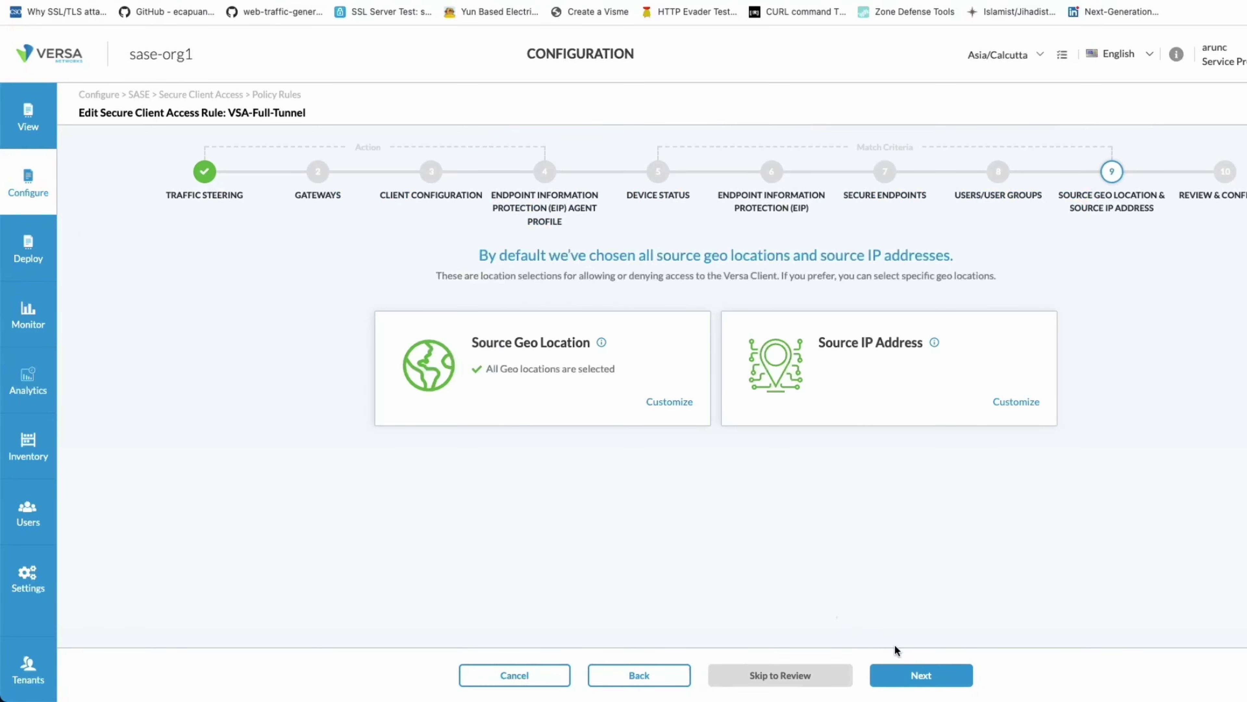
left_click(923, 681)
scroll(417, 526, "down", 10)
left_click(841, 675)
left_click(1133, 103)
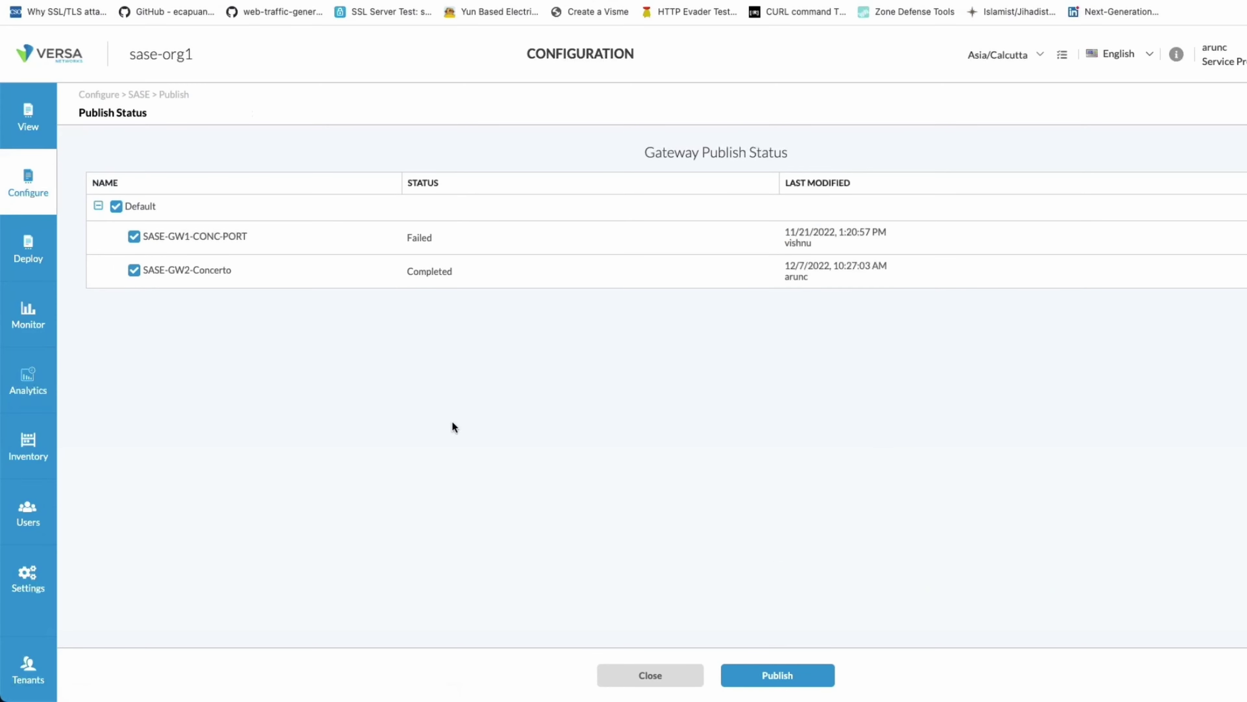
- Publish the updated rule to SASE-GW2-Concerto with SASE-GW1-CONC-PORT excluded
left_click(134, 236)
left_click(799, 674)
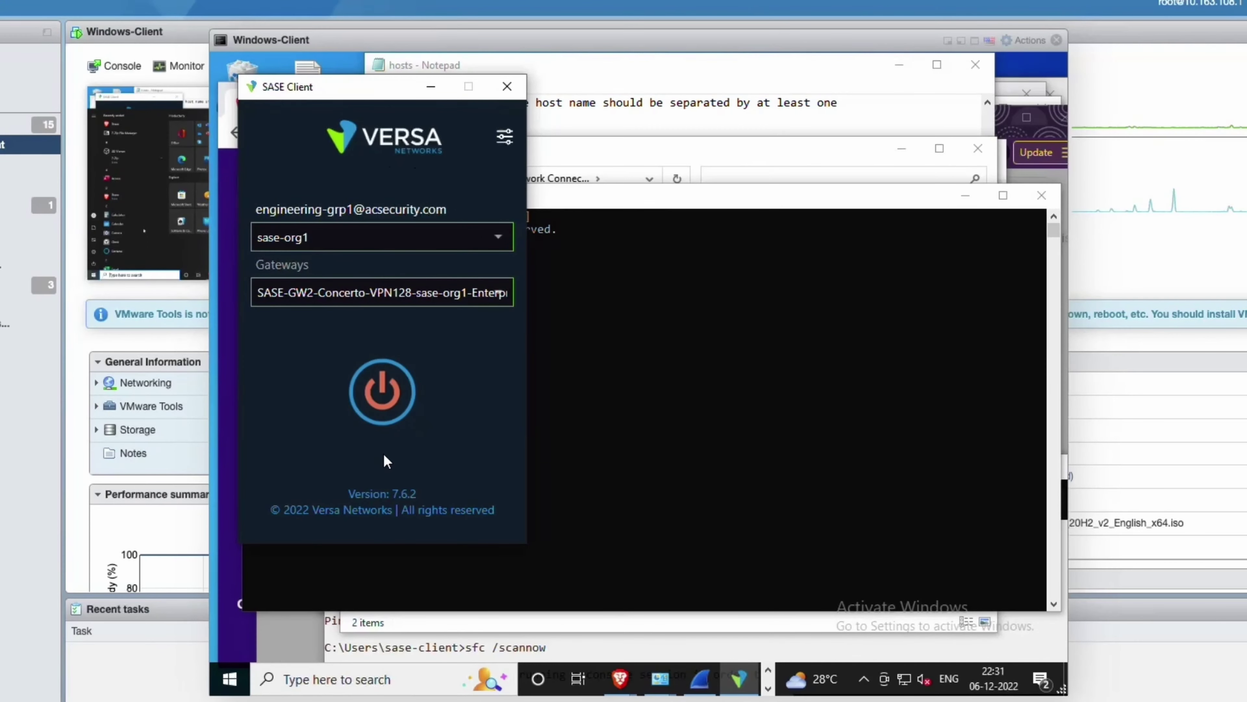
- Re-register the SASE client to the sase-org1 enterprise
left_click(506, 137)
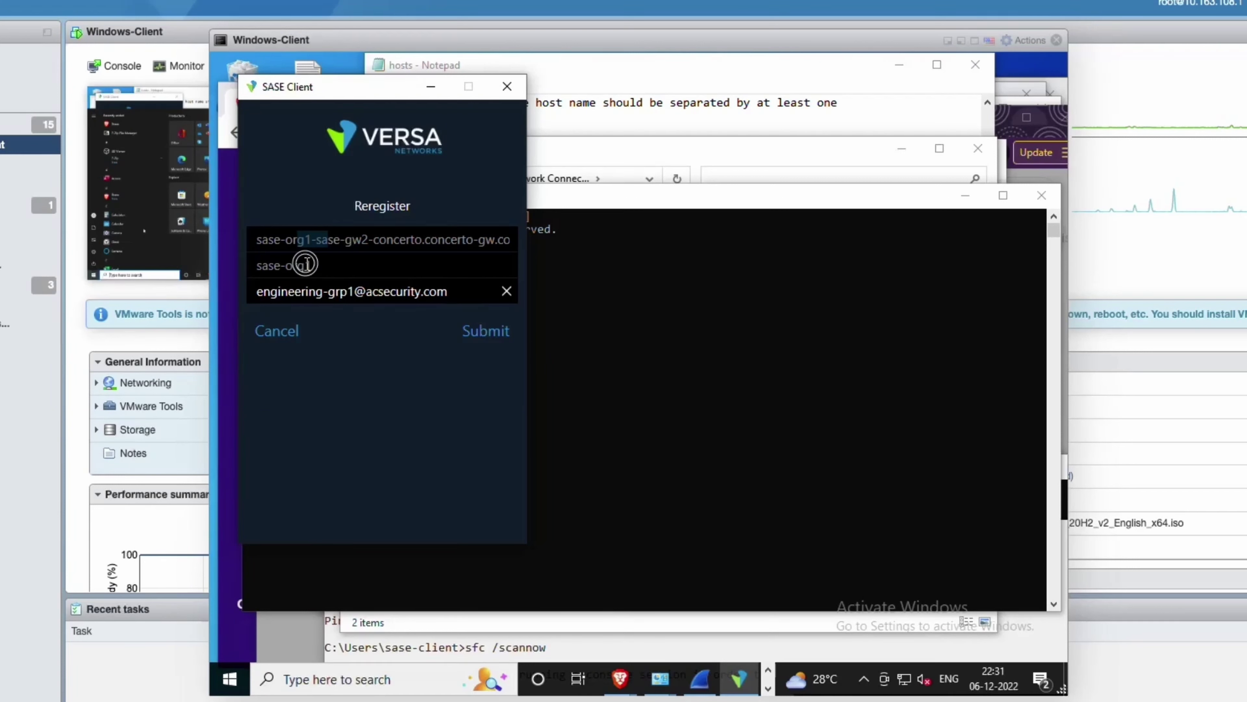
left_click_drag(304, 265, 276, 263)
left_click_drag(340, 290, 288, 291)
left_click(474, 329)
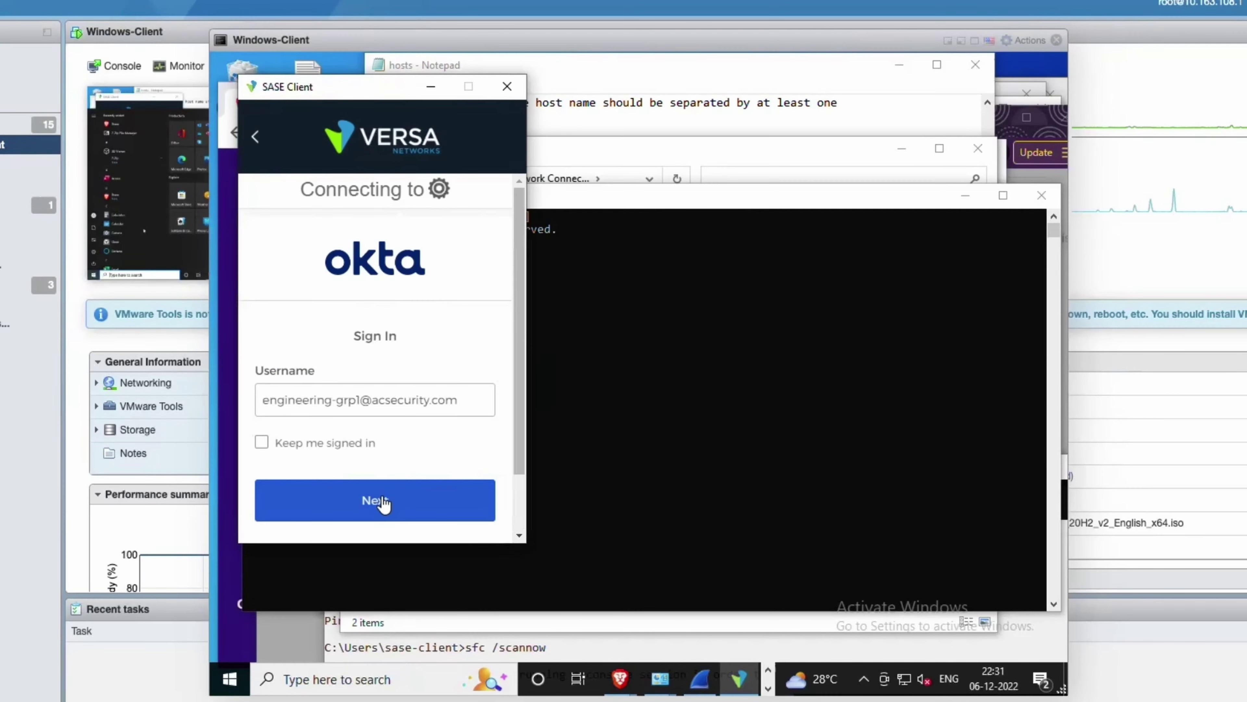
- Finish the Okta sign-in with the Okta Verify code and the account password
left_click(382, 493)
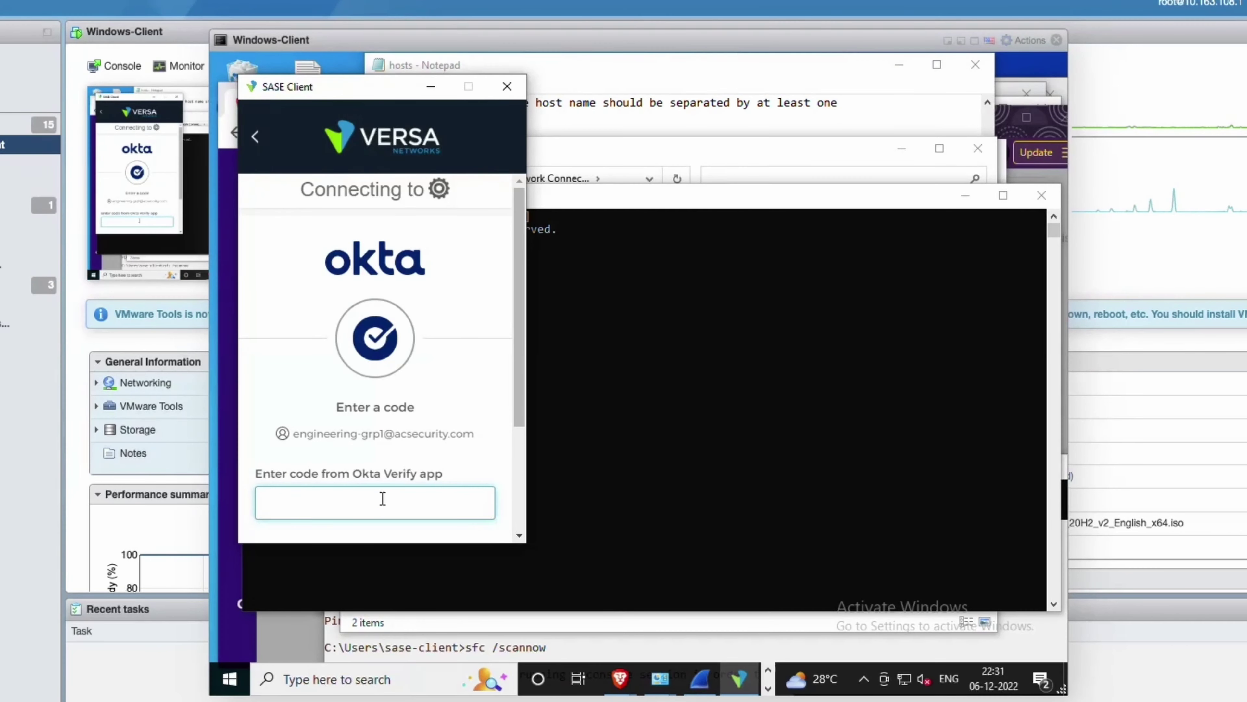
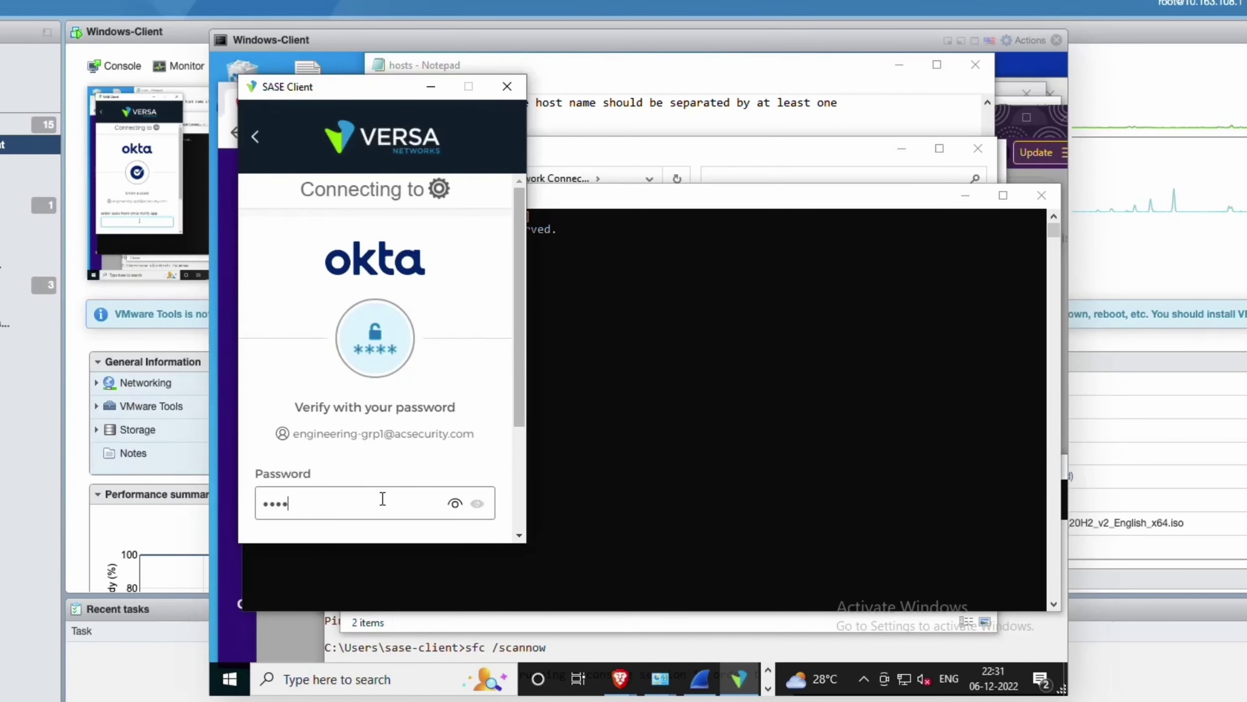
key("Return")
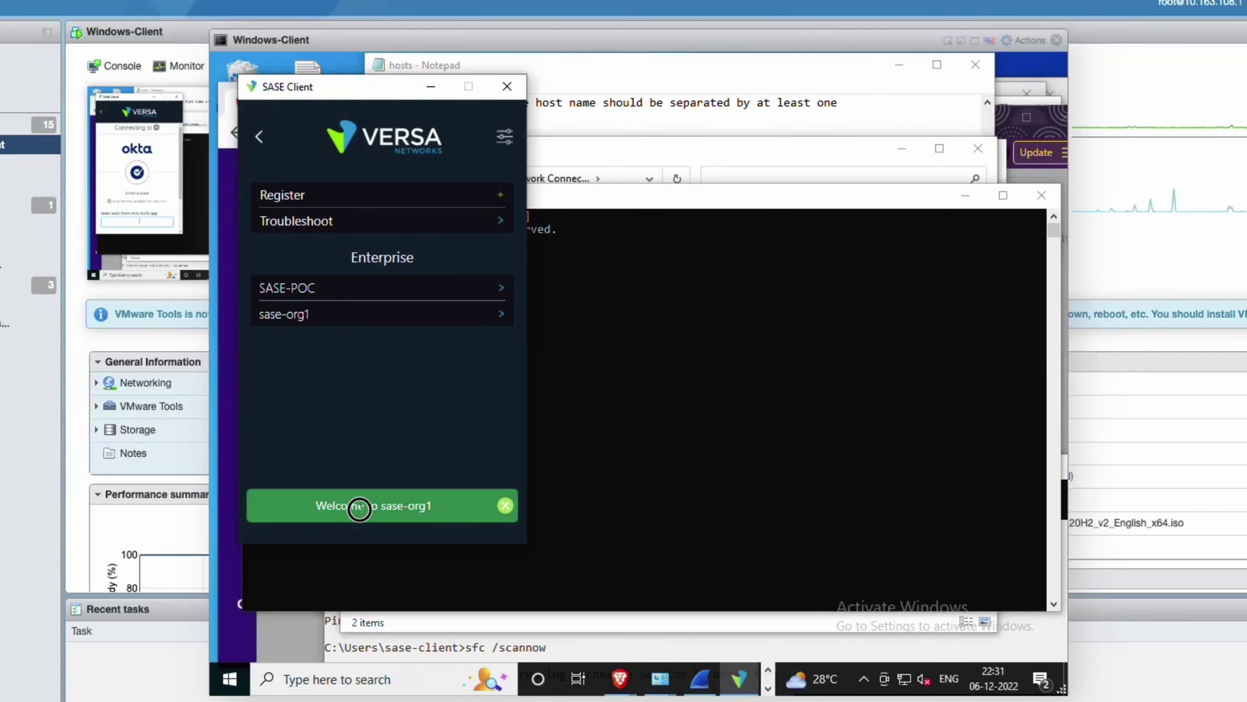
- Return to the connection view and connect to sase-org1 via SASE-GW2-Concerto
left_click_drag(358, 511, 422, 500)
left_click(259, 137)
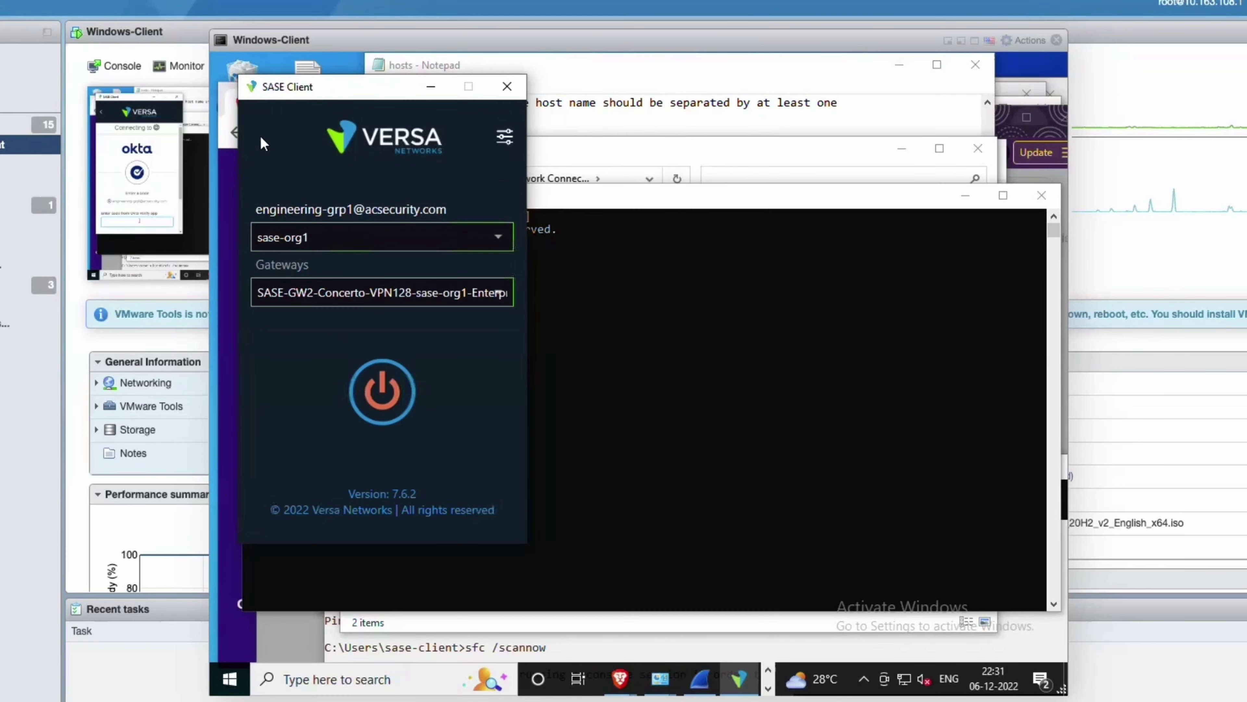
left_click(365, 387)
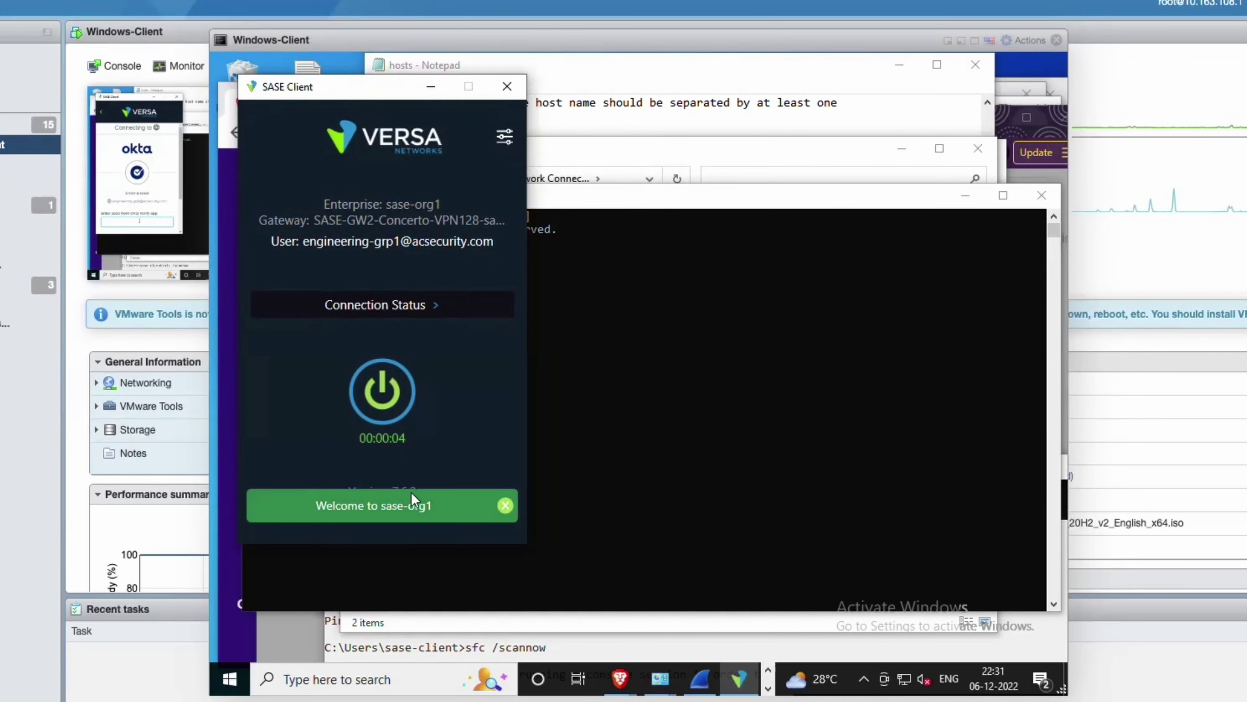
left_click_drag(415, 504, 379, 505)
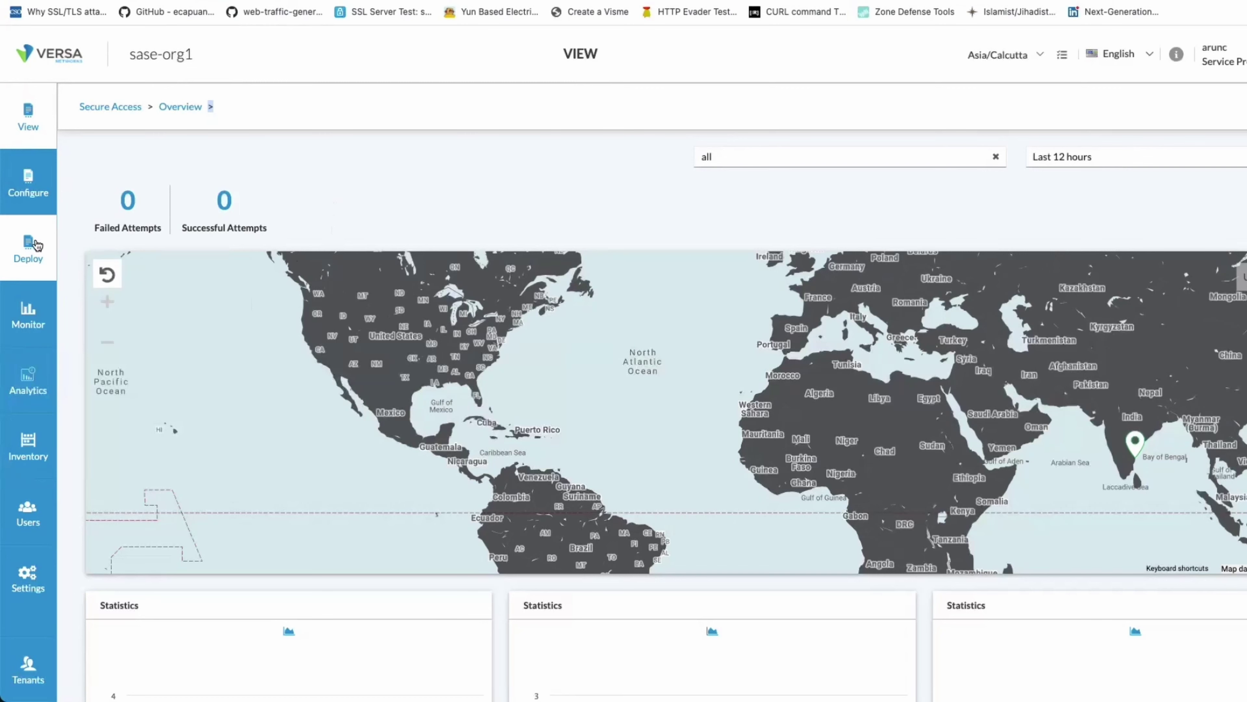
- Open Monitor and display sase-org1's 8 sites as a hexagon topology
left_click(37, 310)
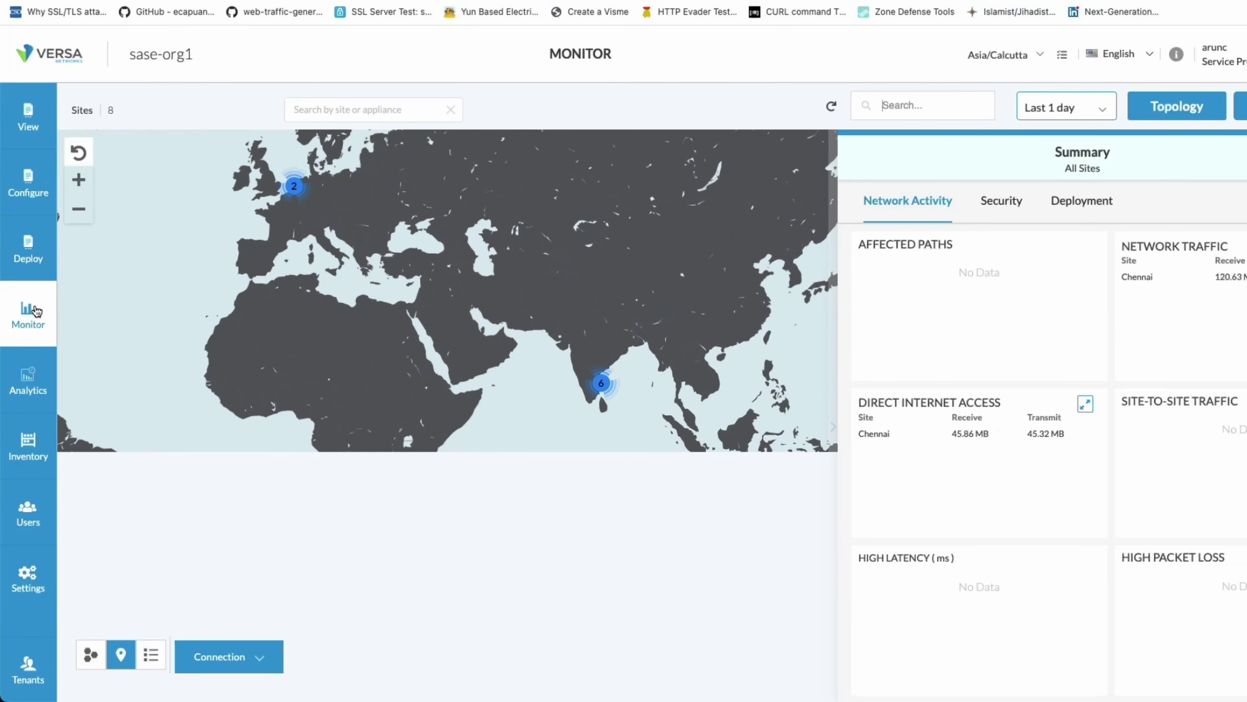
left_click(91, 655)
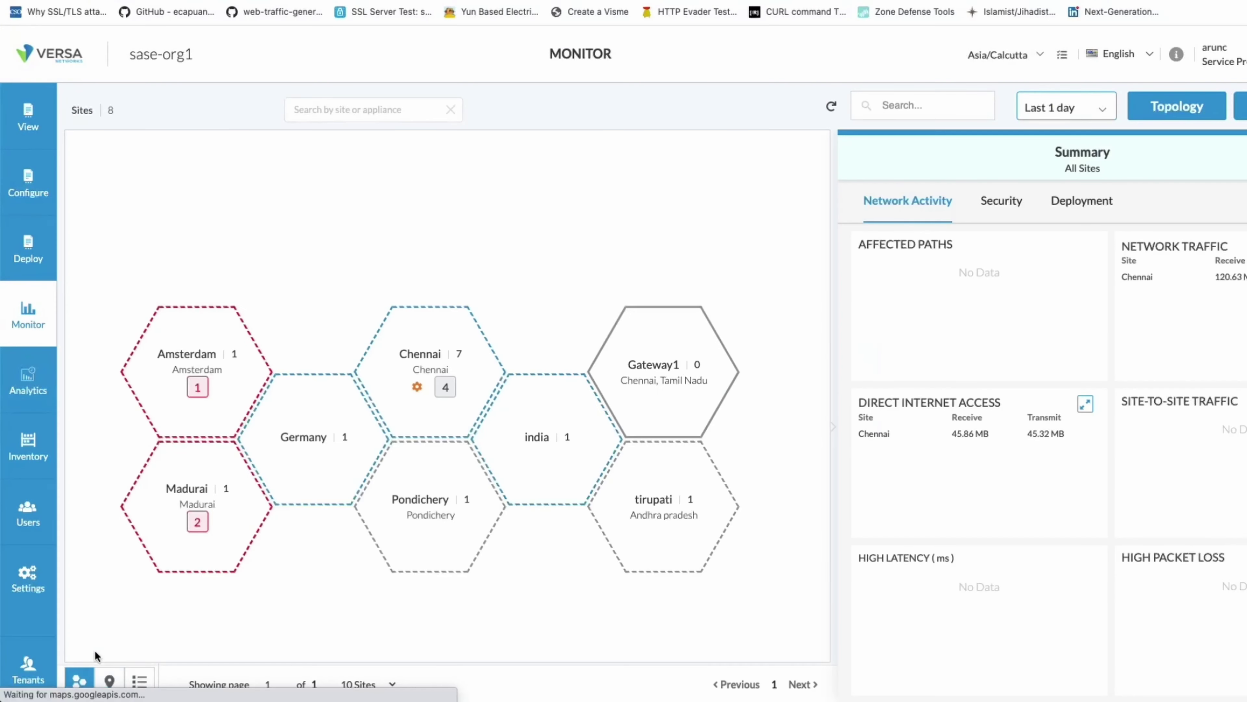